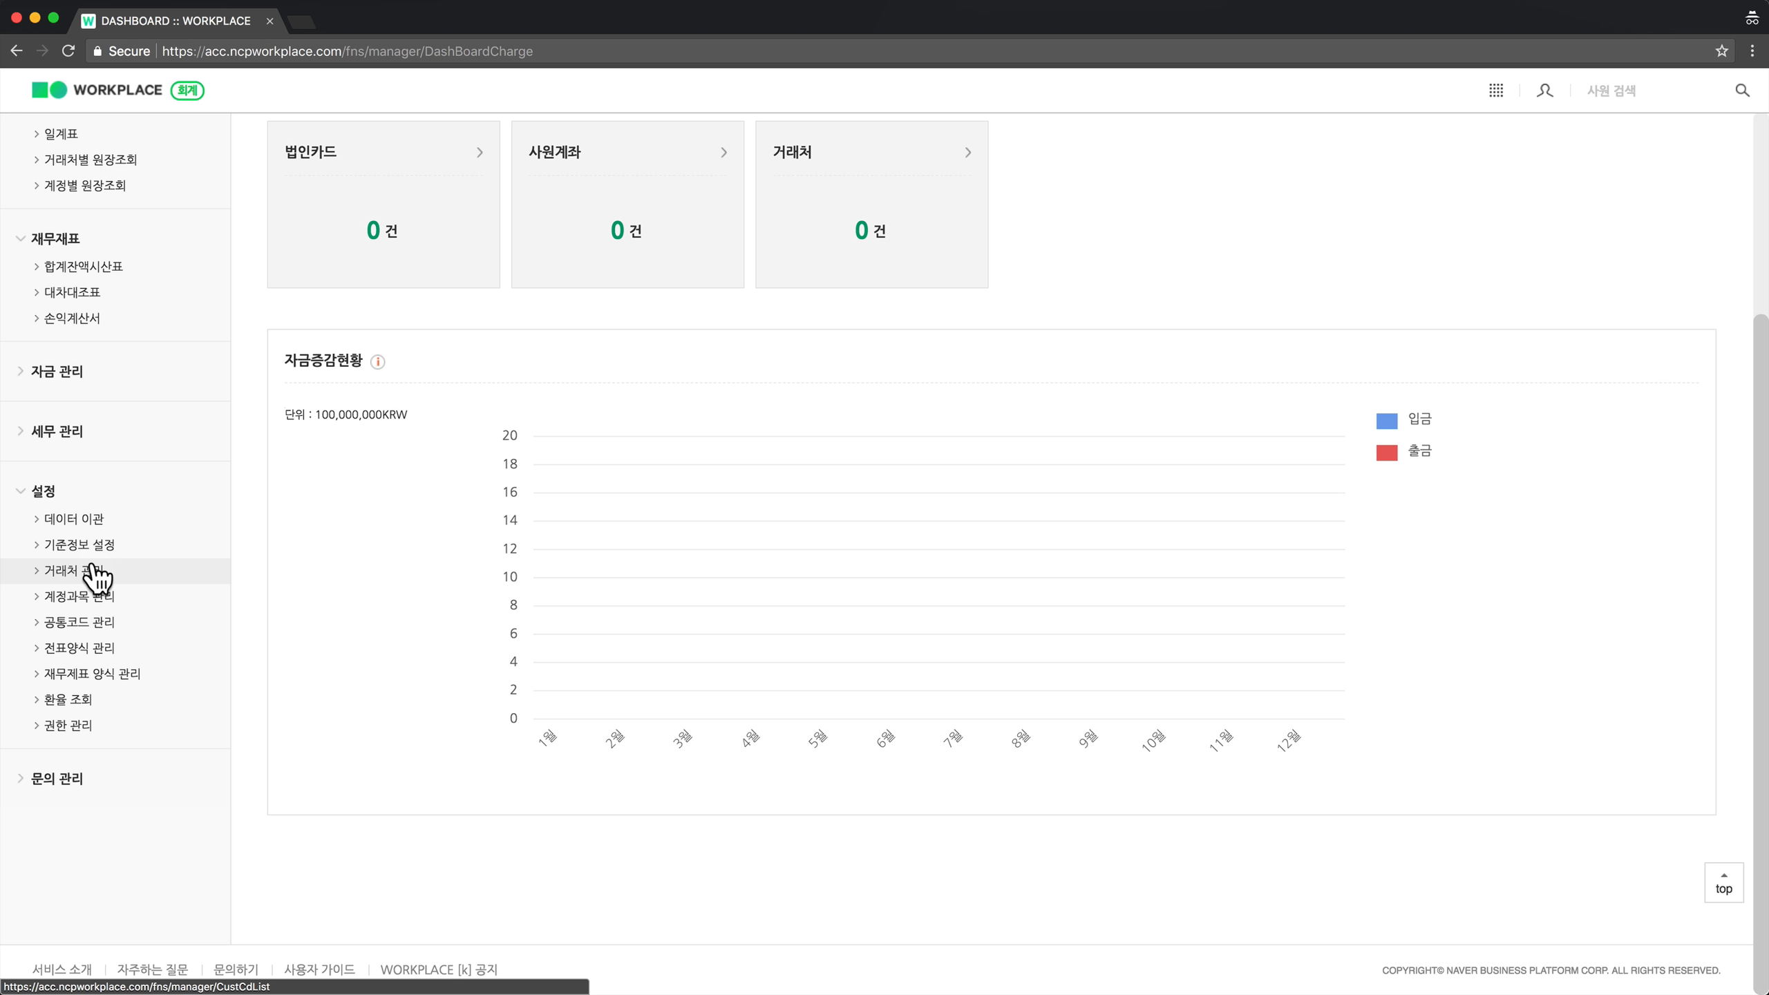
From the business partner list, start a new partner registration of type 은행.
{"action": "left_click", "coordinate": [94, 572]}
{"action": "left_click", "coordinate": [21, 638]}
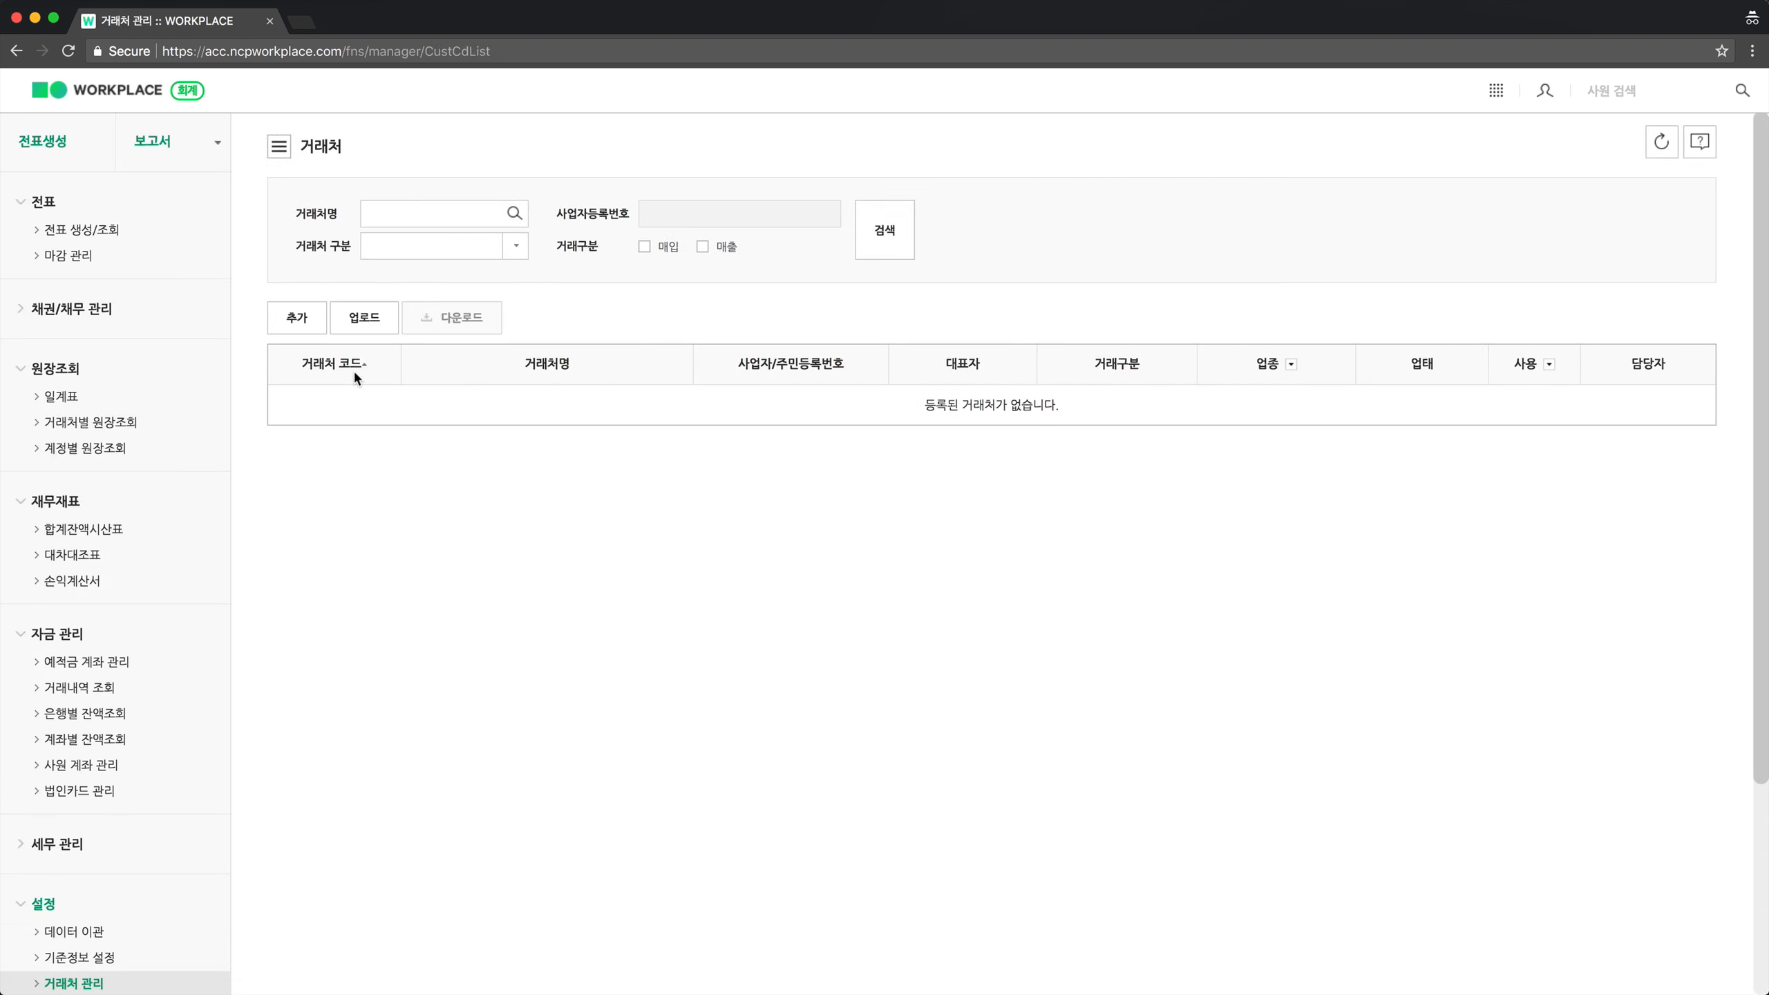
{"action": "left_click", "coordinate": [306, 319]}
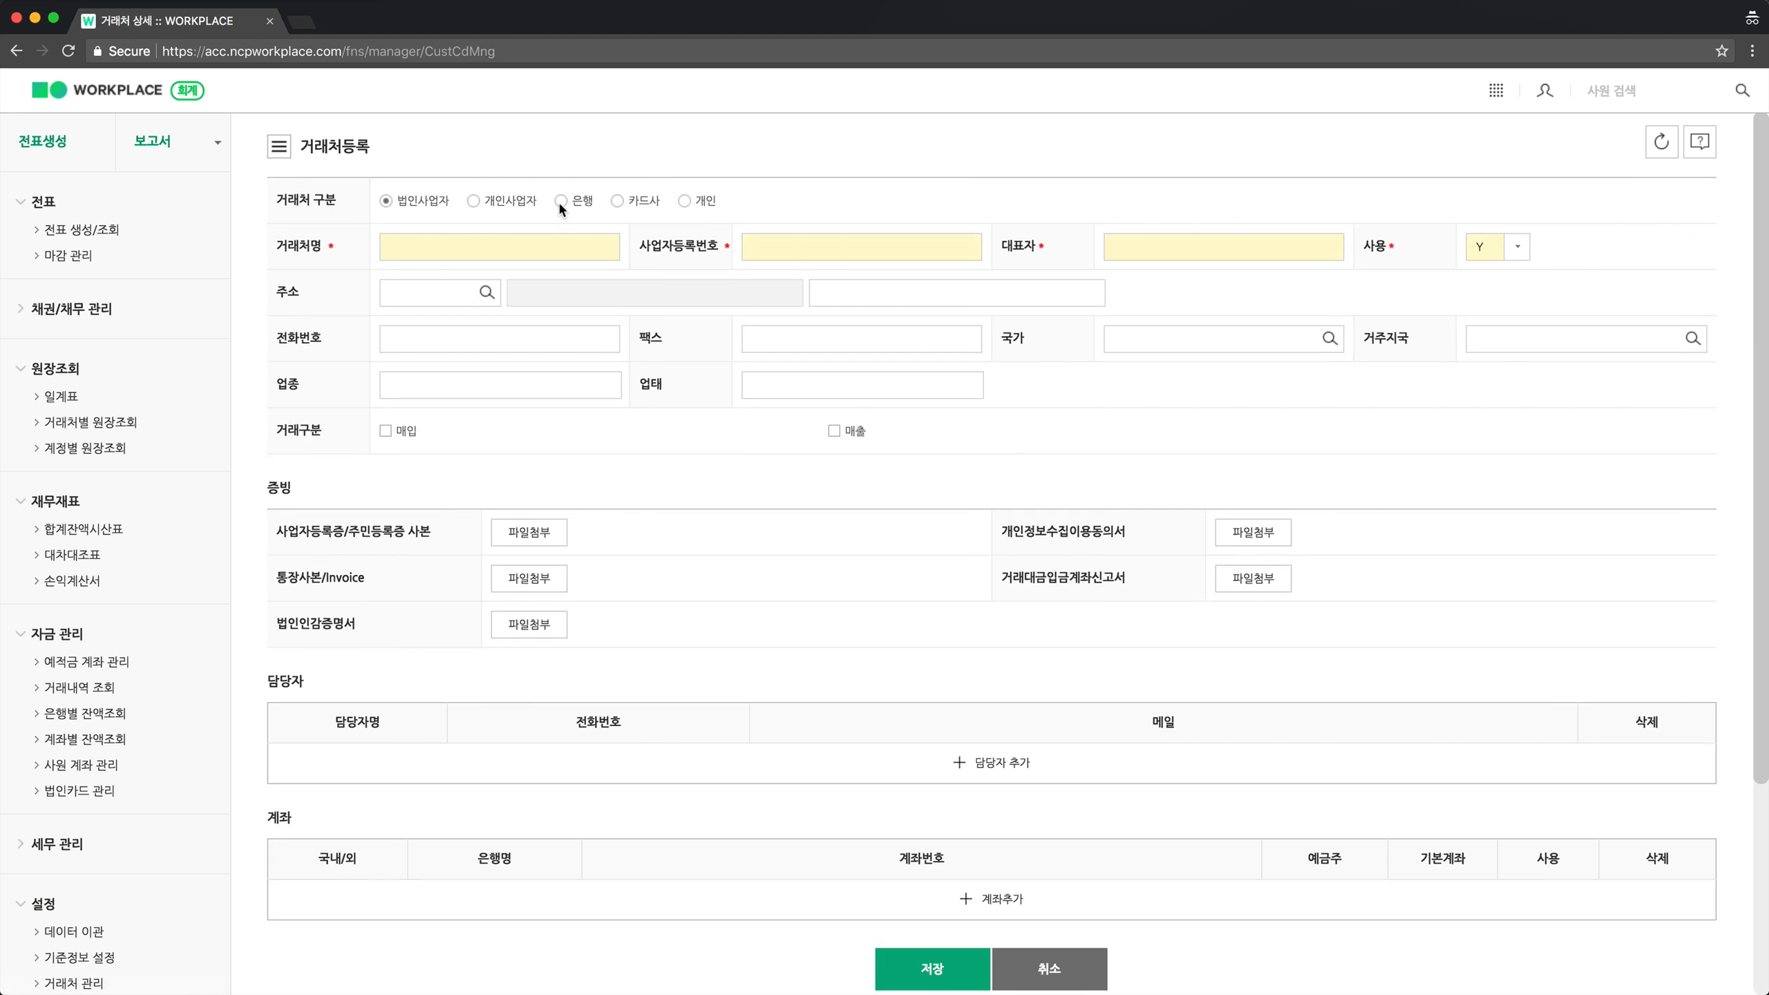
{"action": "left_click", "coordinate": [560, 202]}
Enter 국민은행 as the partner name, plus its business registration number and representative's name.
{"action": "left_click", "coordinate": [547, 235]}
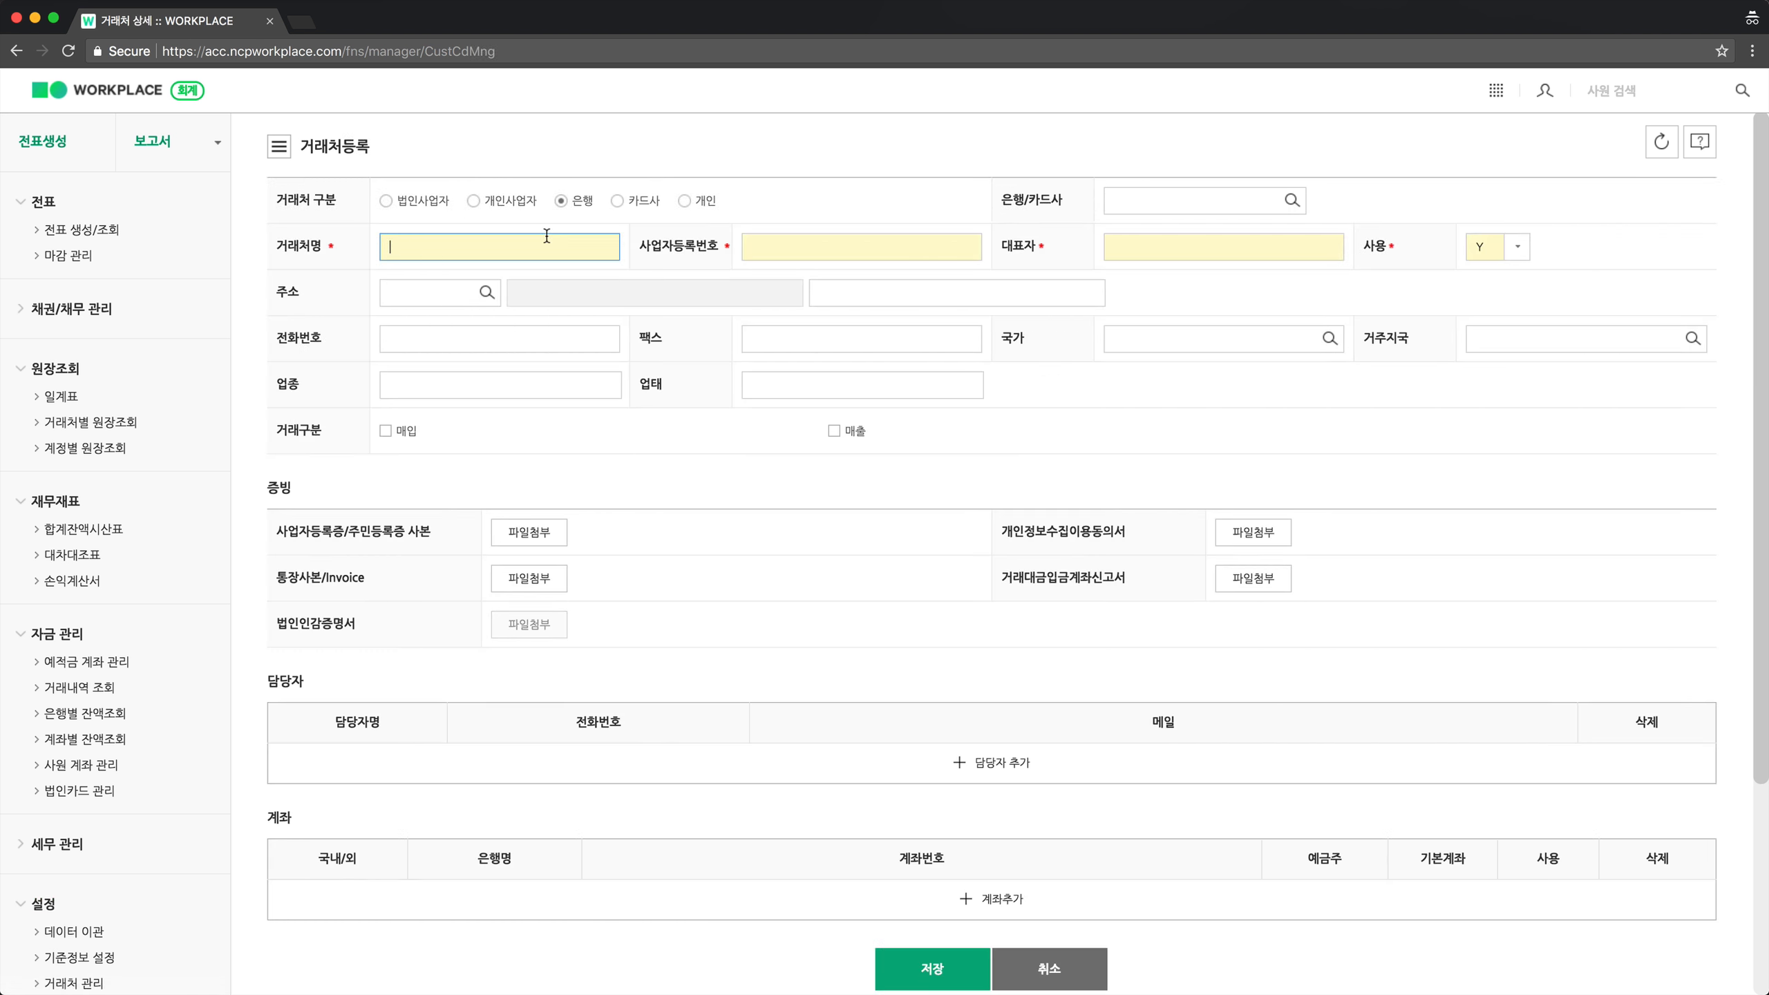
{"action": "type", "text": "rnralsdmsgod"}
{"action": "left_click", "coordinate": [835, 255]}
{"action": "type", "text": "2345678"}
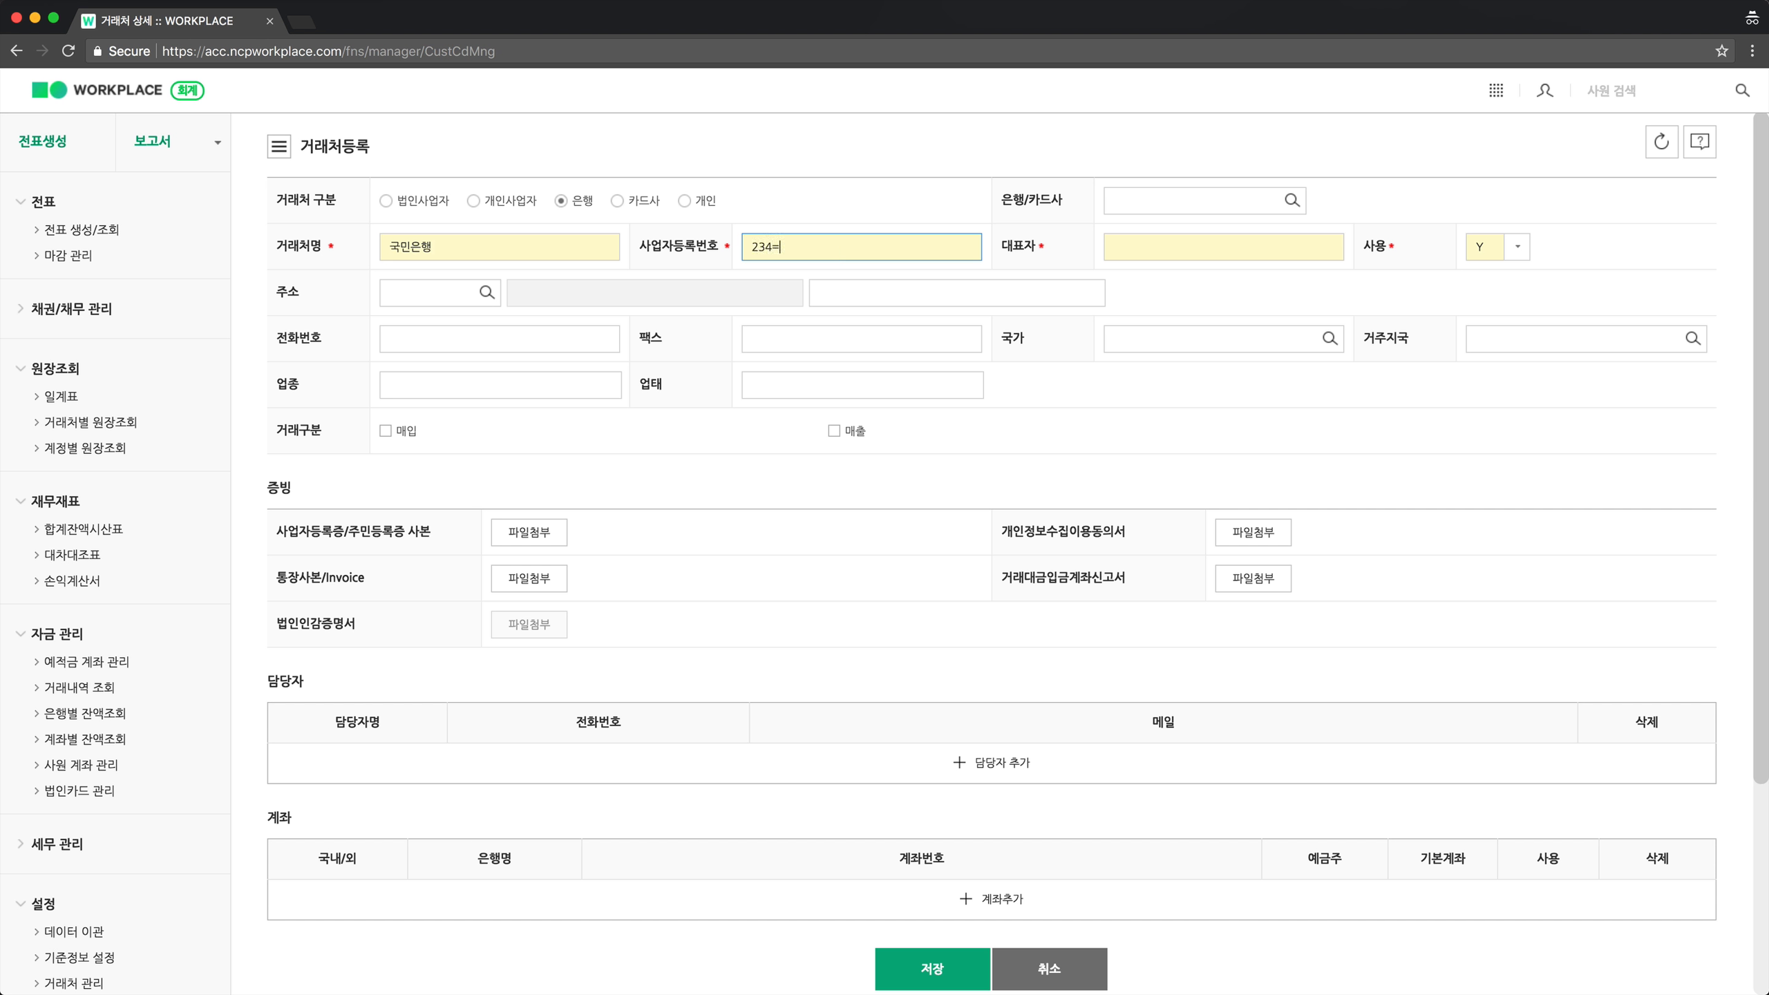
{"action": "key", "text": "BackSpace"}
{"action": "key", "text": "BackSpace"}
{"action": "key", "text": "BackSpace"}
{"action": "key", "text": "BackSpace"}
{"action": "type", "text": "-32423-43241"}
{"action": "left_click", "coordinate": [1141, 250]}
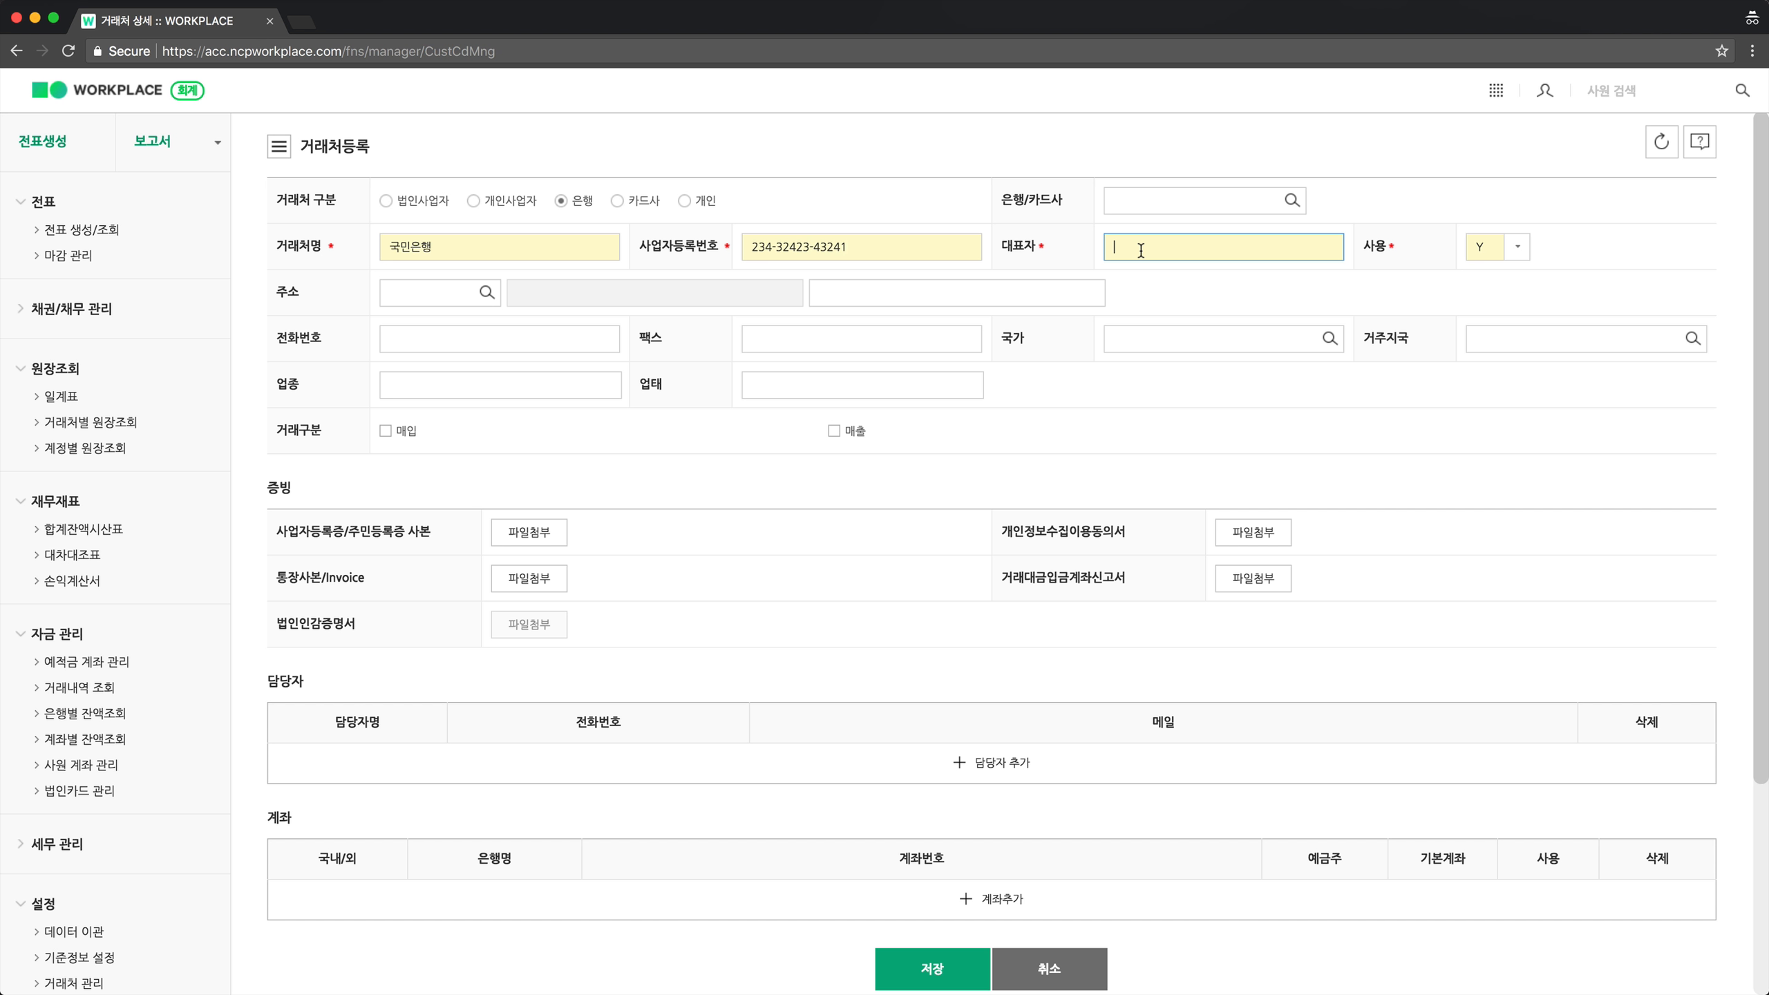
{"action": "type", "text": "홍길ㄷ"}
Add a domestic (국내) bank account row for the partner with bank 국민은행.
{"action": "scroll", "coordinate": [875, 708], "scroll_direction": "down", "scroll_amount": 3}
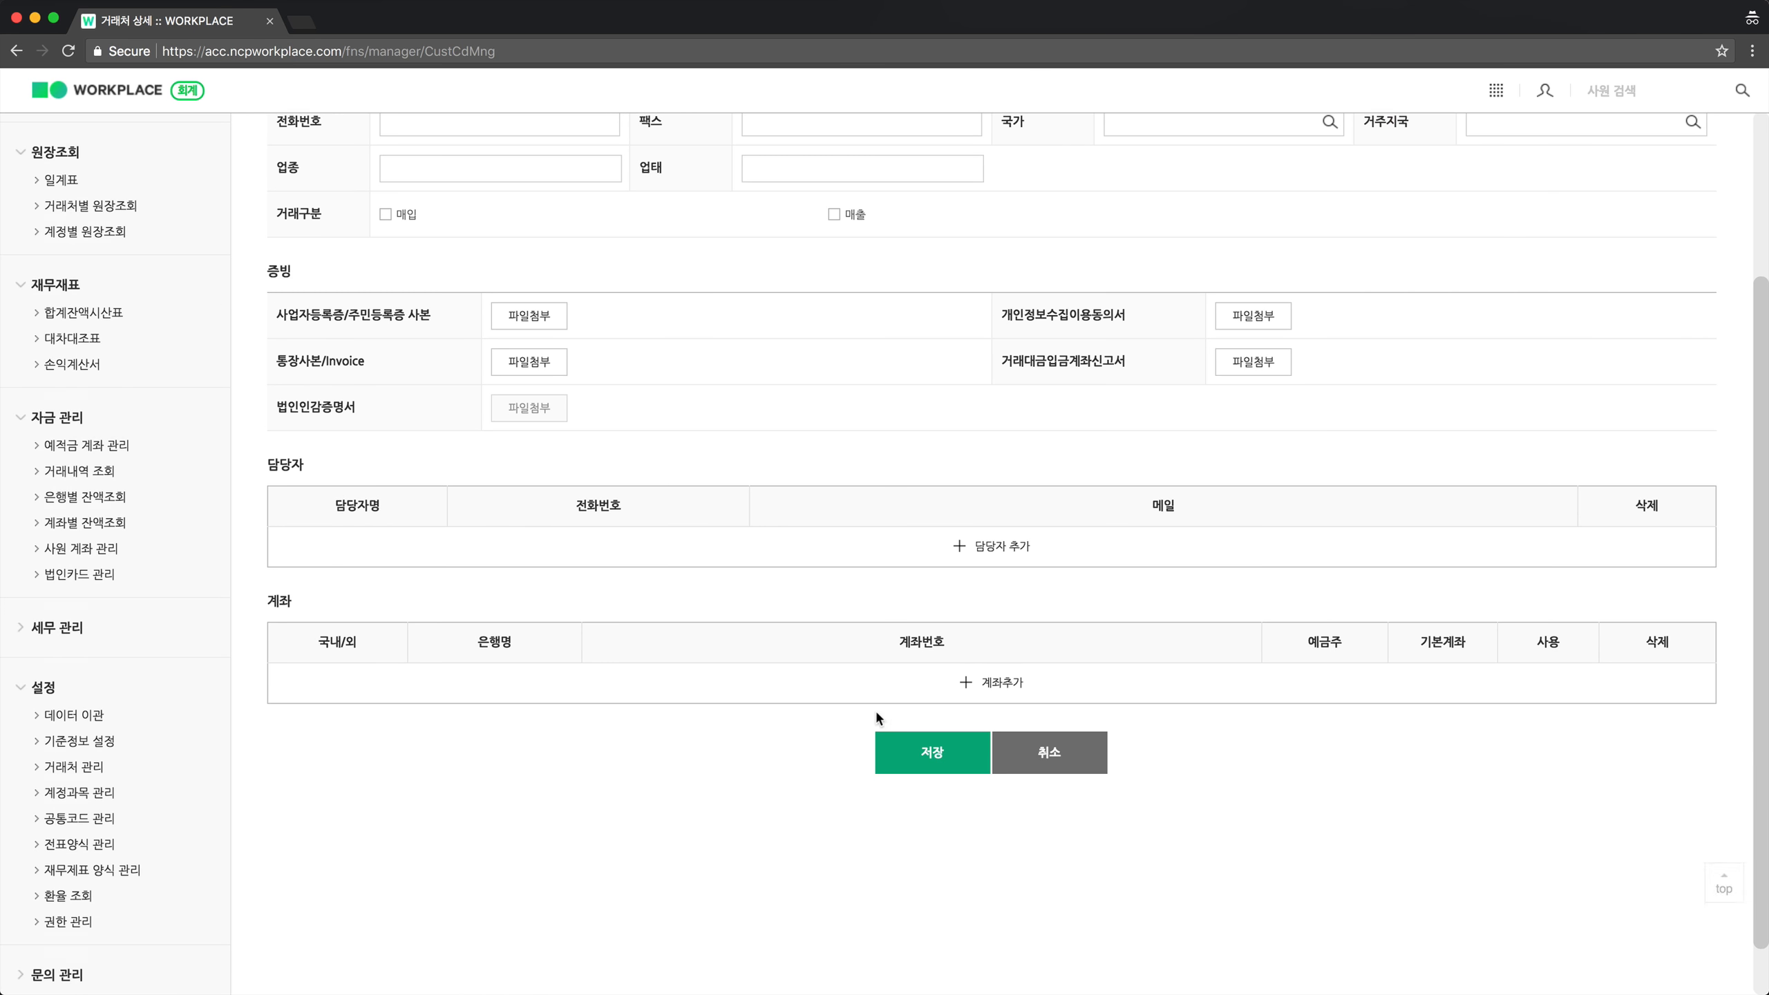
{"action": "left_click", "coordinate": [996, 694]}
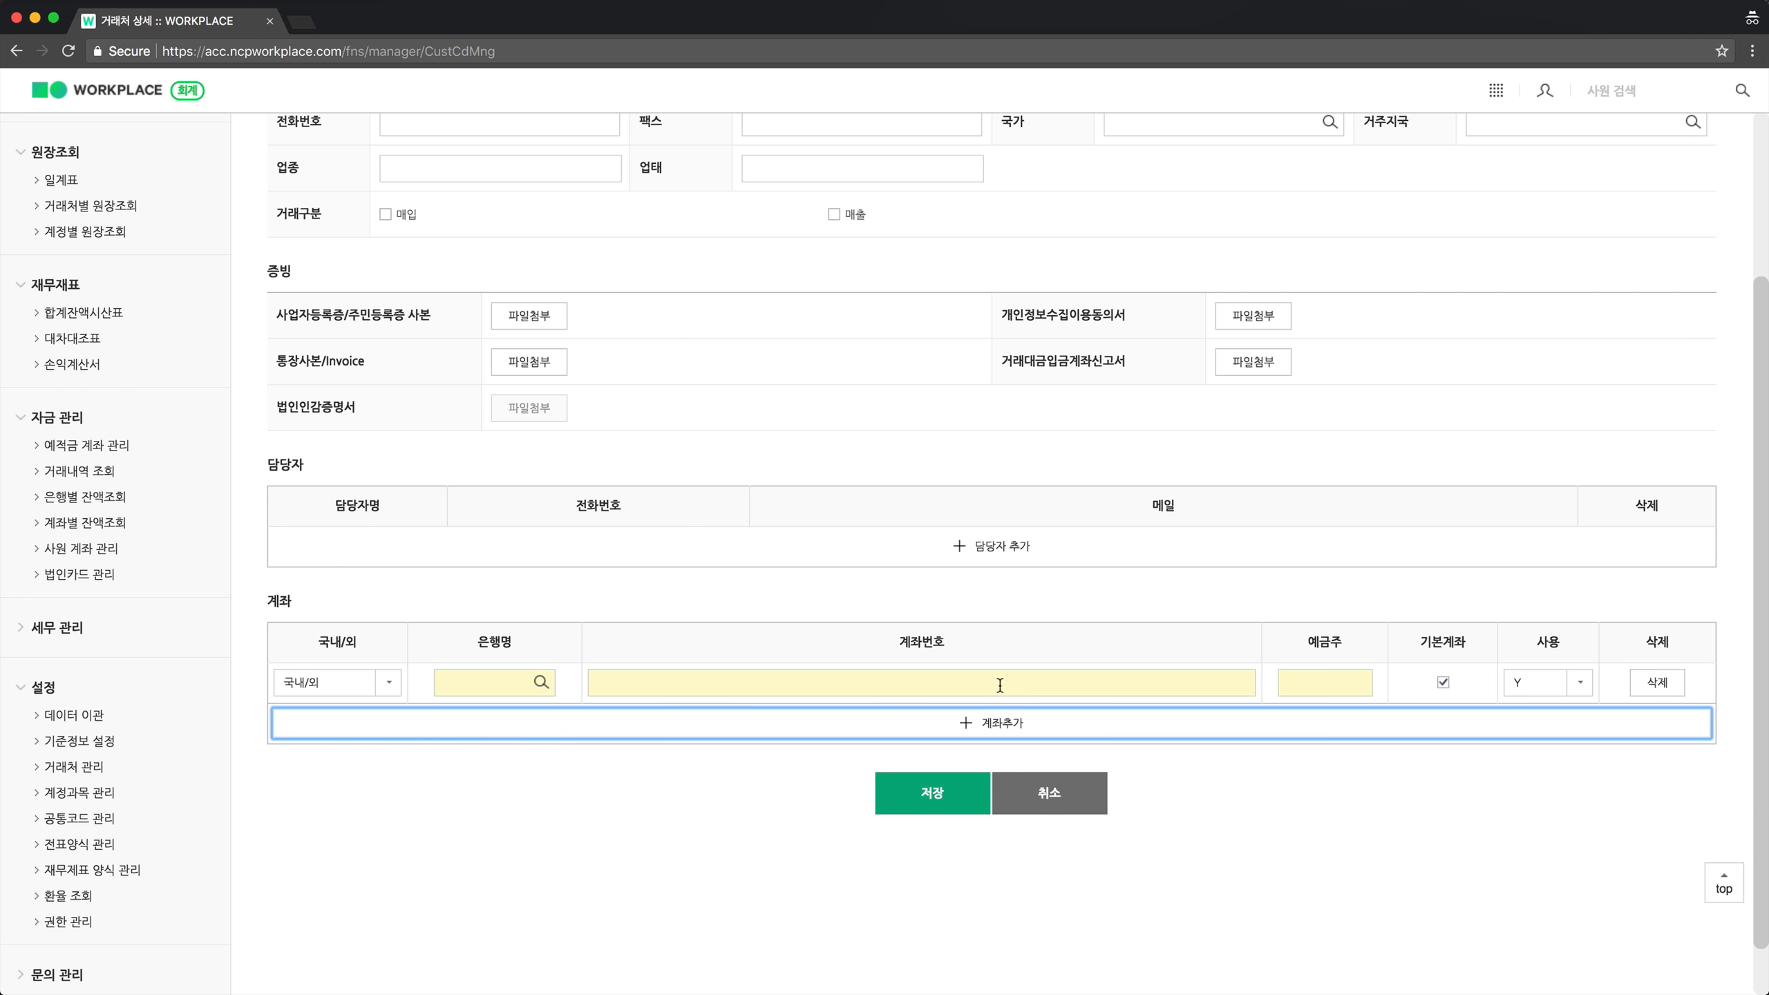
{"action": "left_click", "coordinate": [346, 706]}
{"action": "left_click", "coordinate": [347, 713]}
{"action": "left_click", "coordinate": [468, 694]}
{"action": "type", "text": "ㄱ"}
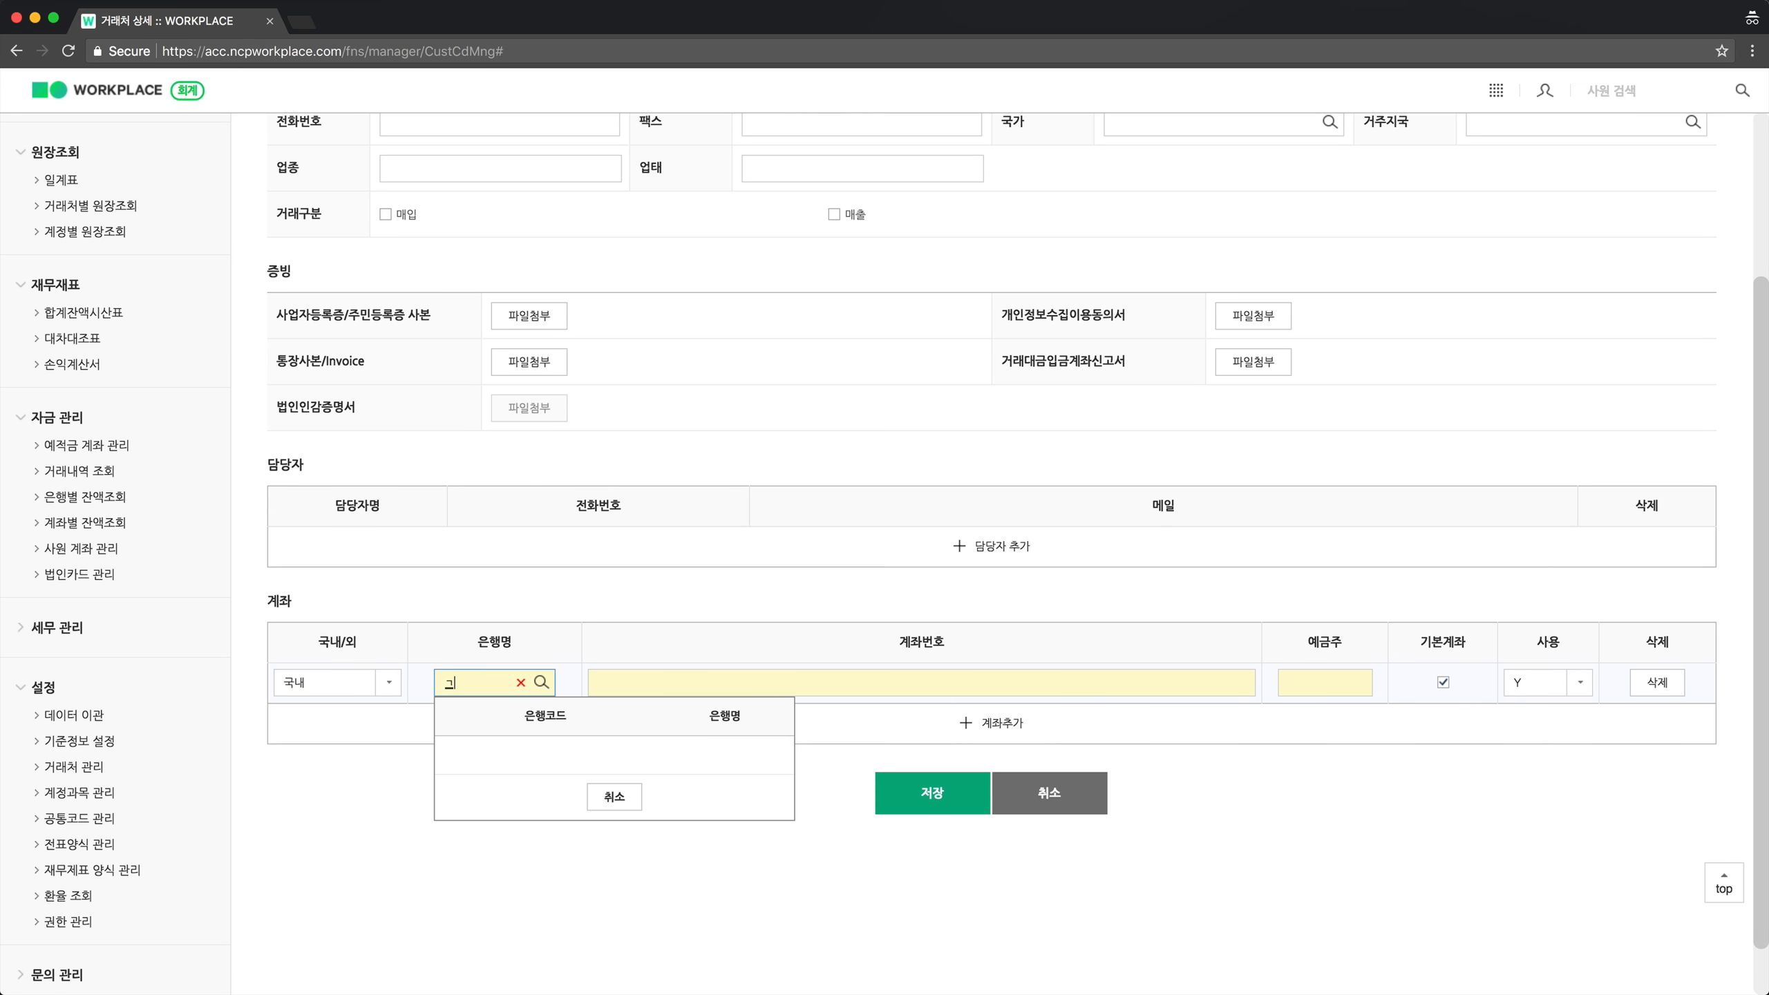
{"action": "type", "text": "ㄱㄱ"}
{"action": "key", "text": "BackSpace"}
{"action": "key", "text": "BackSpace"}
{"action": "key", "text": "BackSpace"}
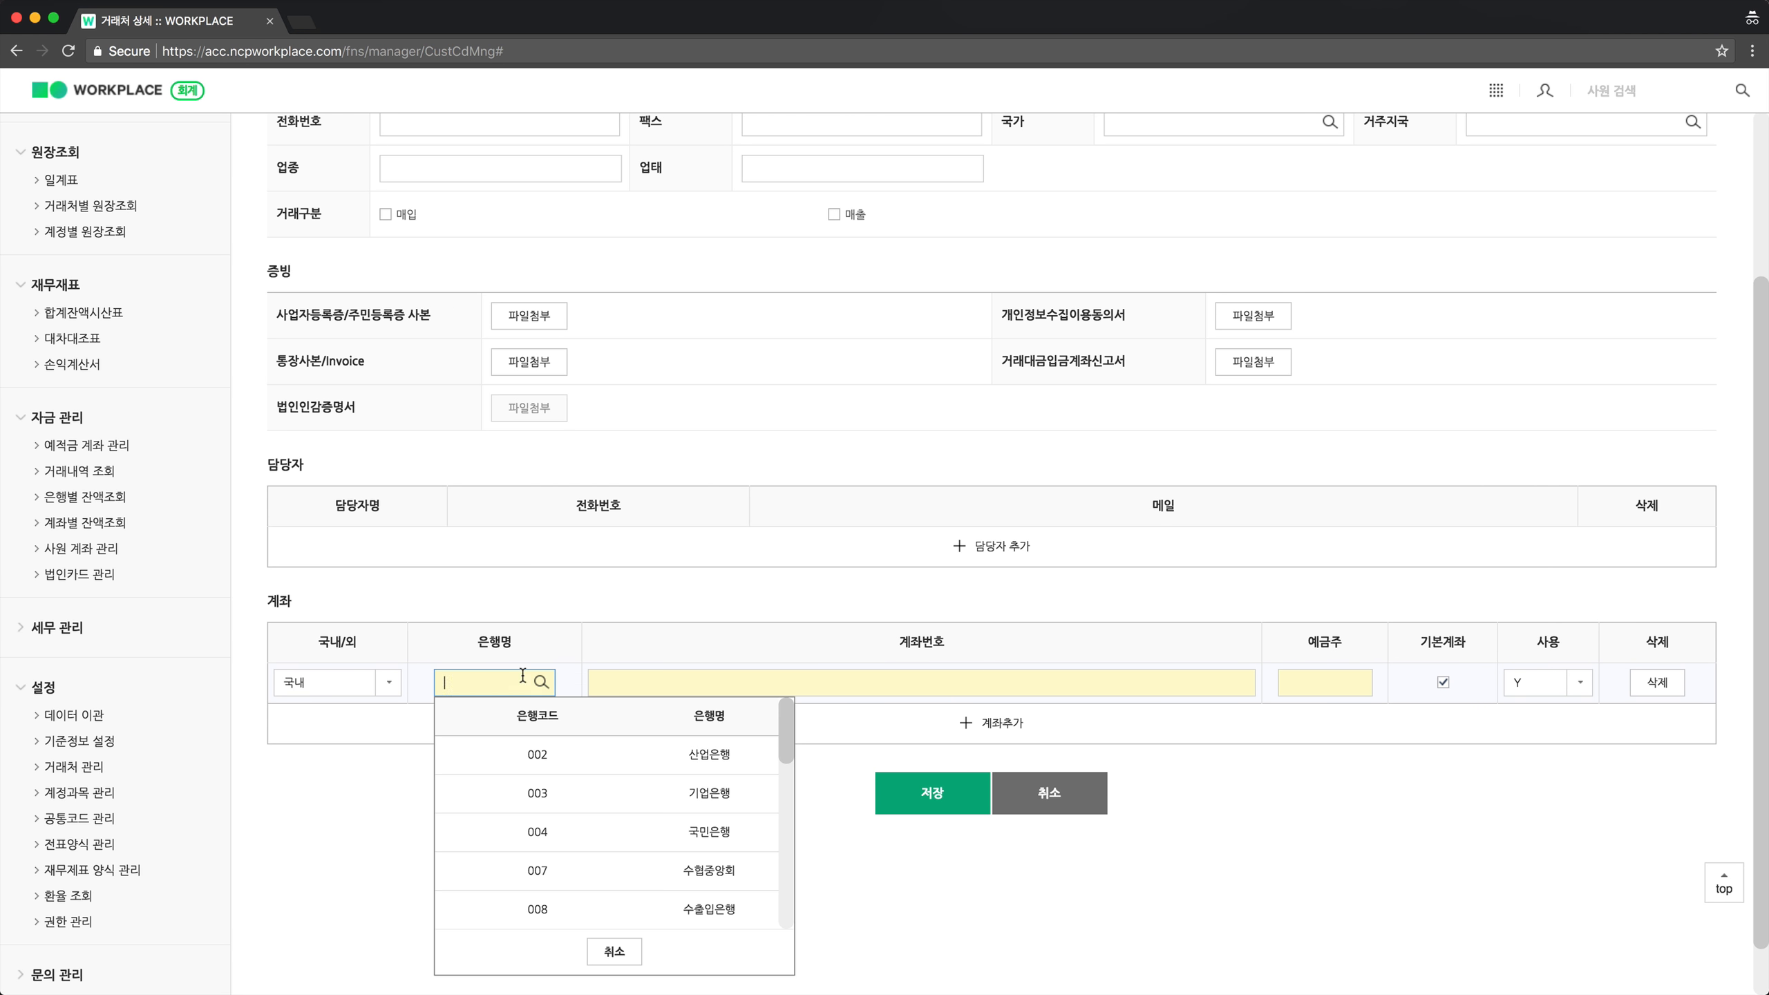
{"action": "scroll", "coordinate": [562, 775], "scroll_direction": "down", "scroll_amount": 3}
{"action": "scroll", "coordinate": [562, 775], "scroll_direction": "up", "scroll_amount": 3}
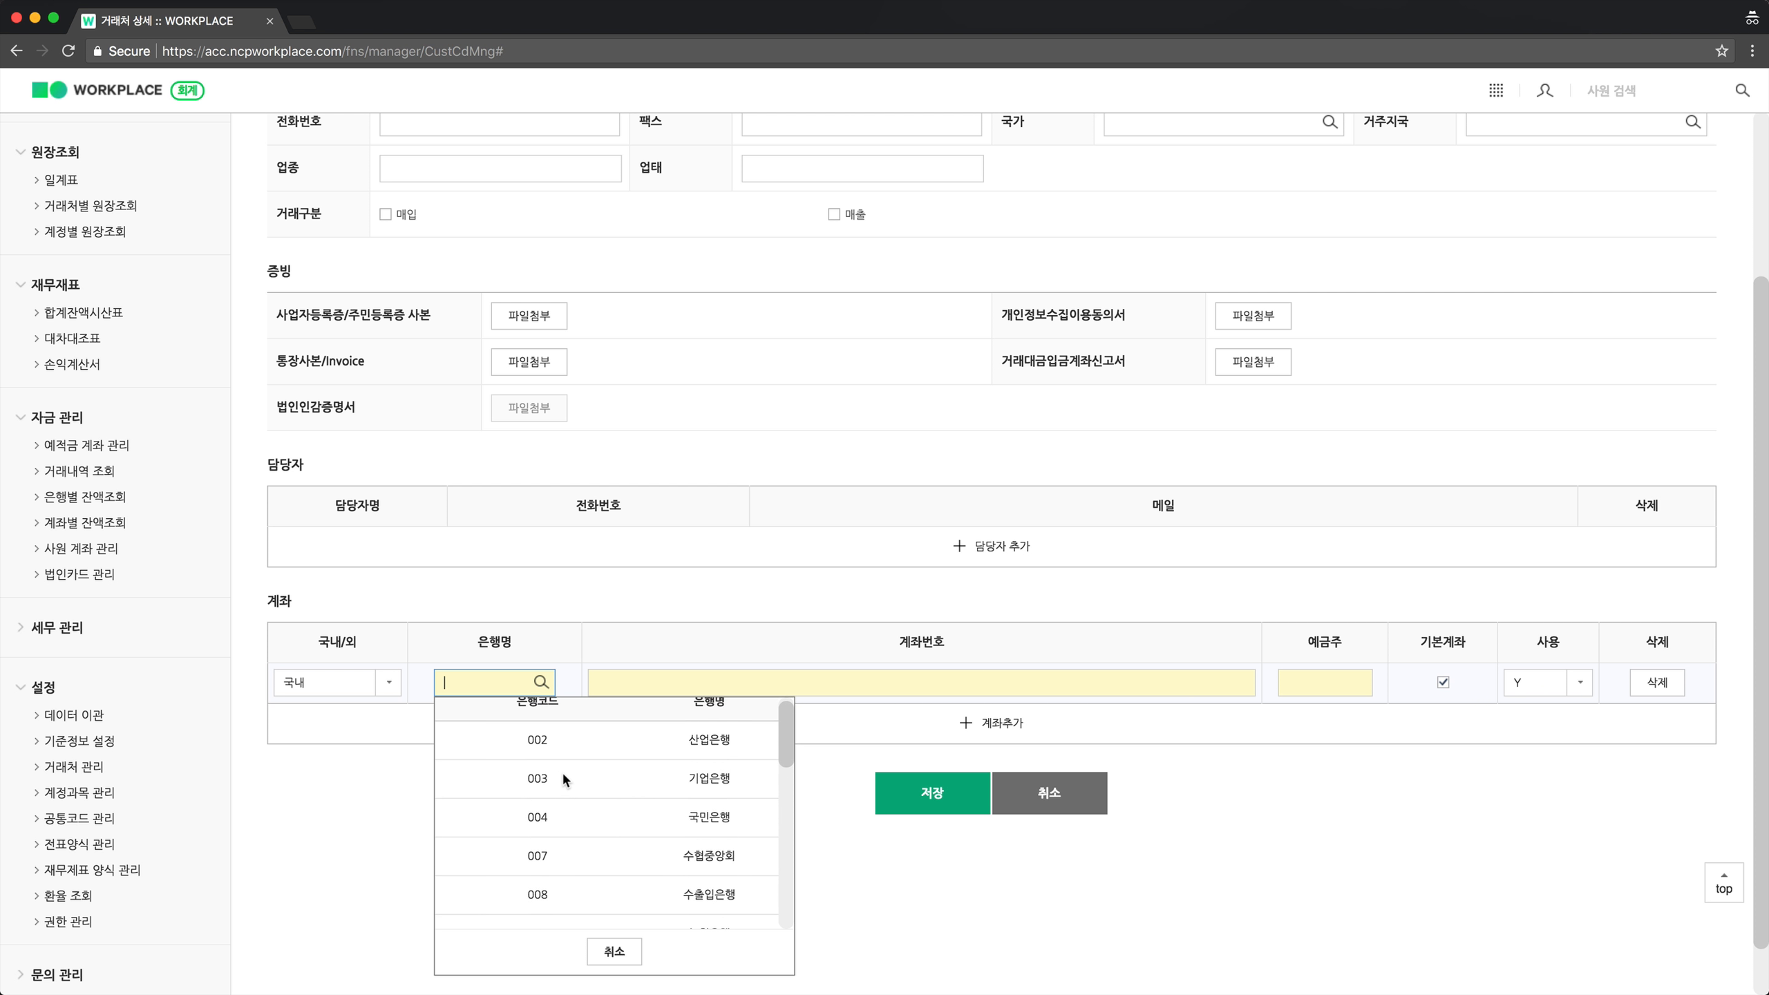
{"action": "scroll", "coordinate": [561, 771], "scroll_direction": "up", "scroll_amount": 1}
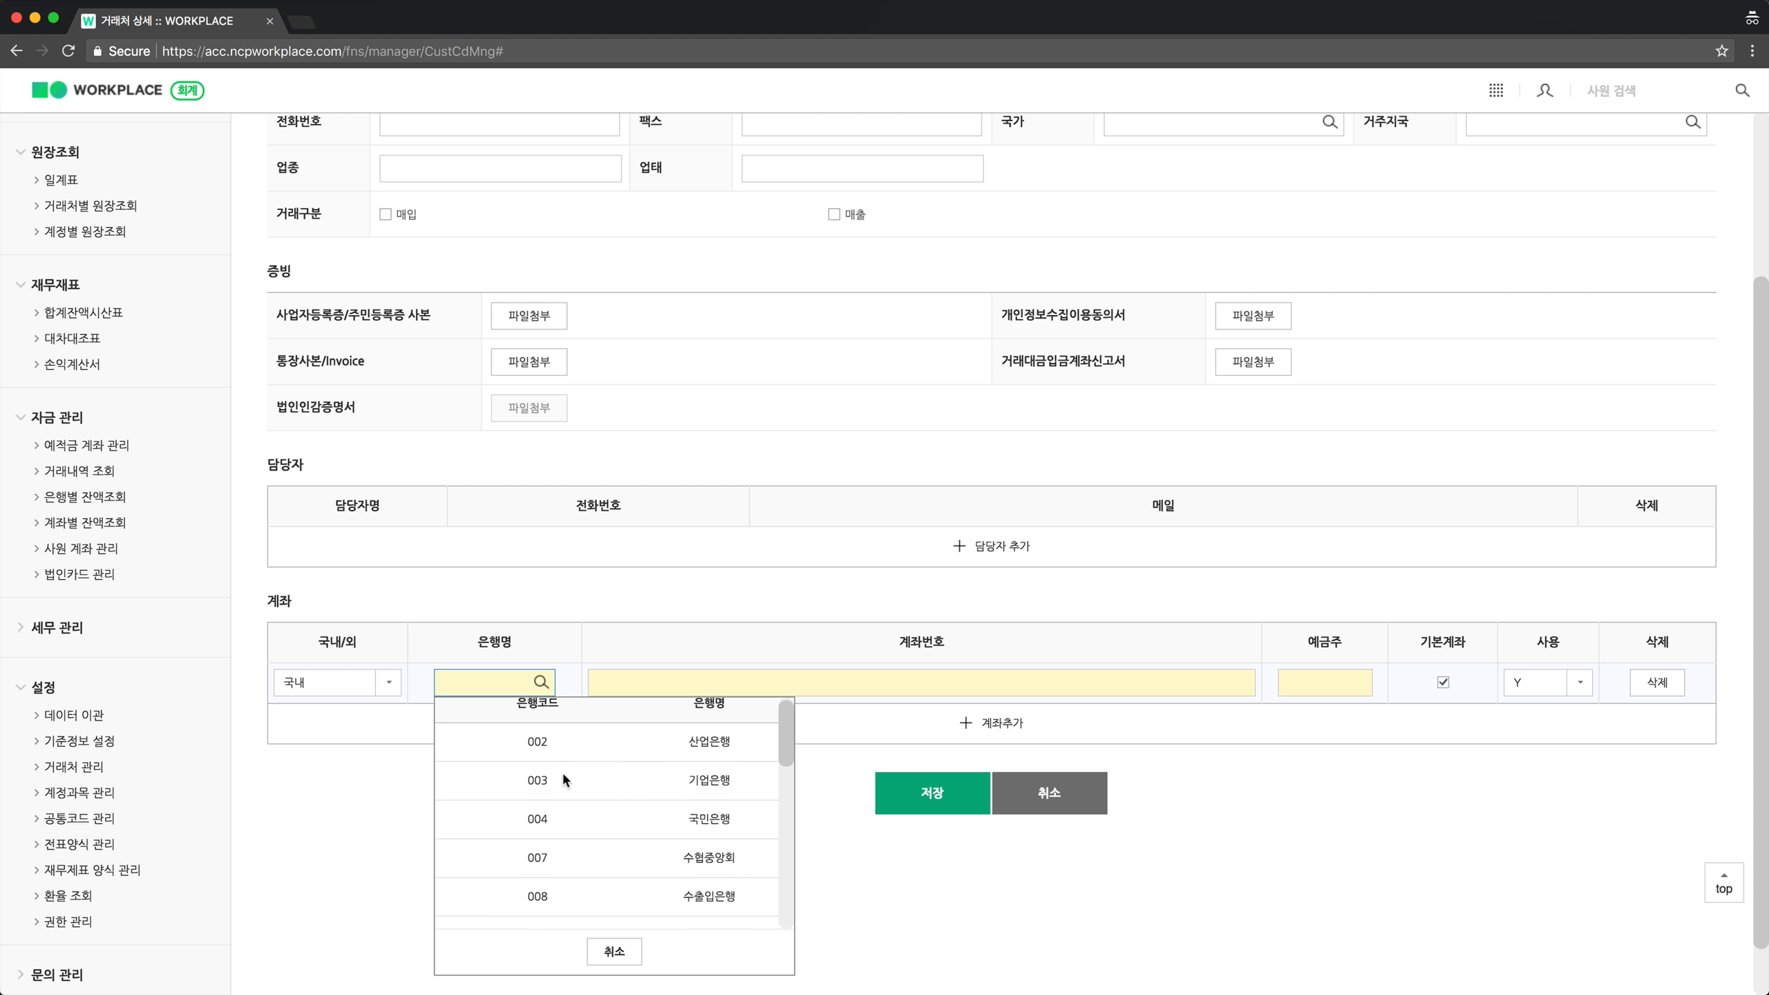
{"action": "left_click", "coordinate": [542, 829]}
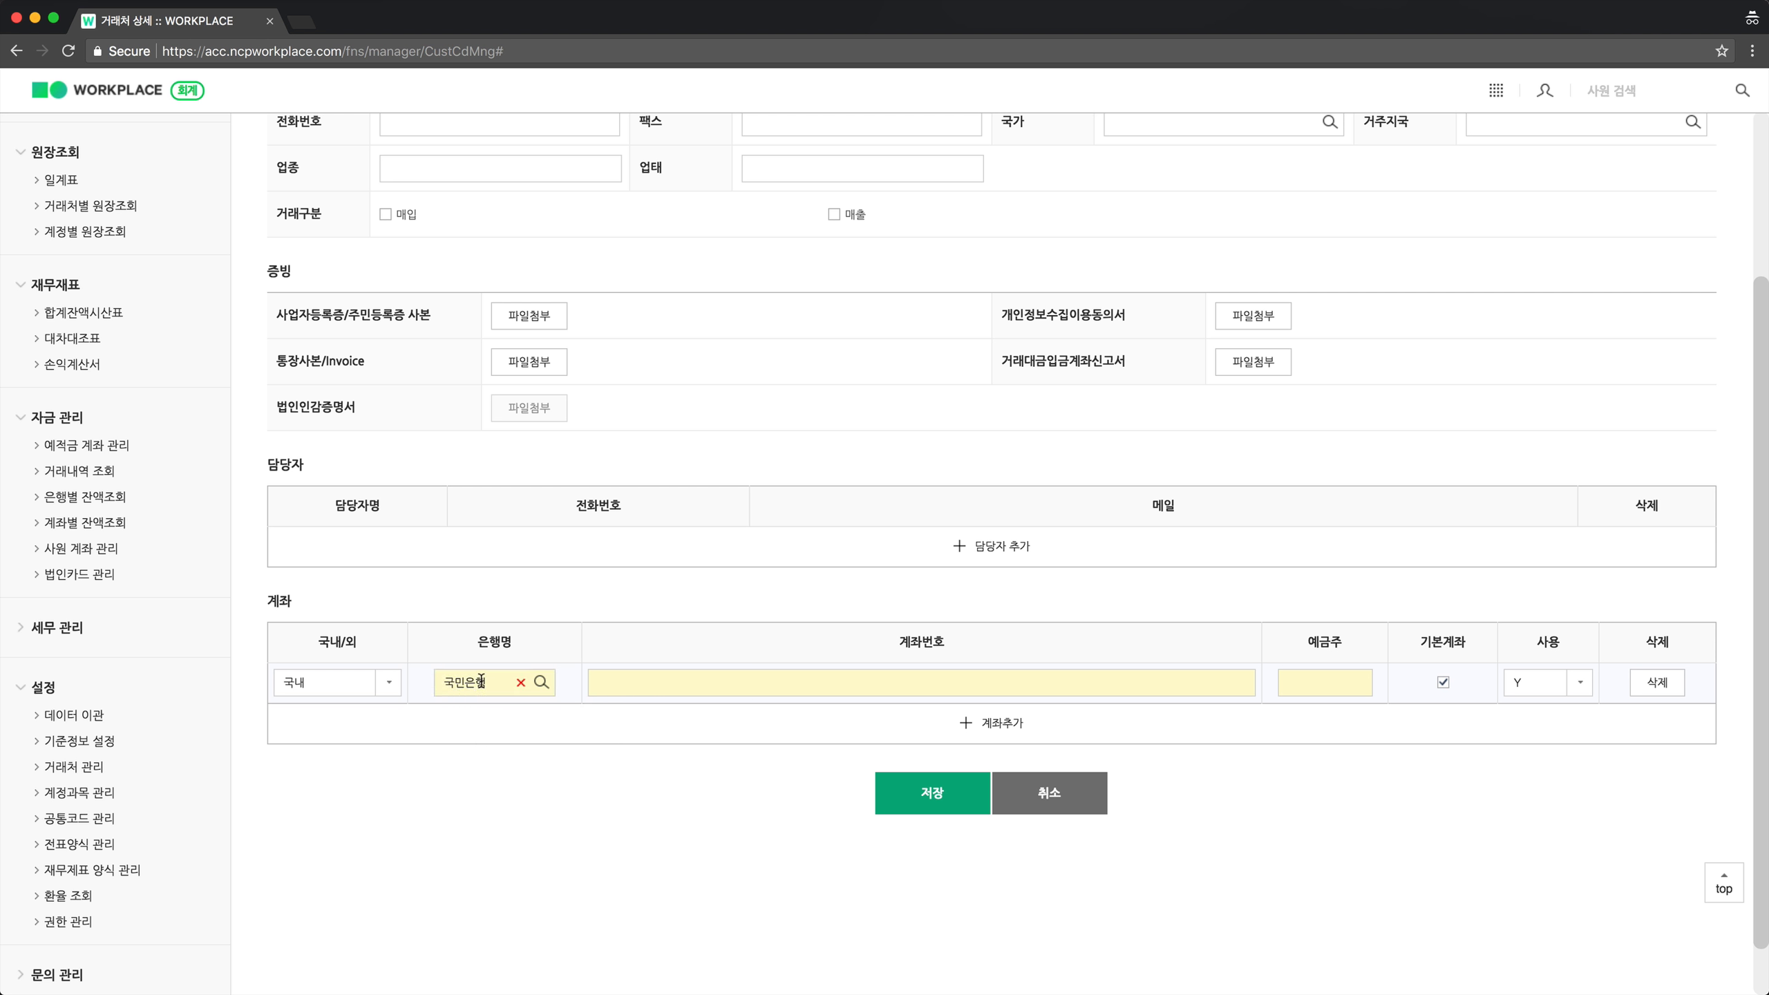
Fill in the account number and the account holder's name, then save the partner.
{"action": "left_click", "coordinate": [648, 688]}
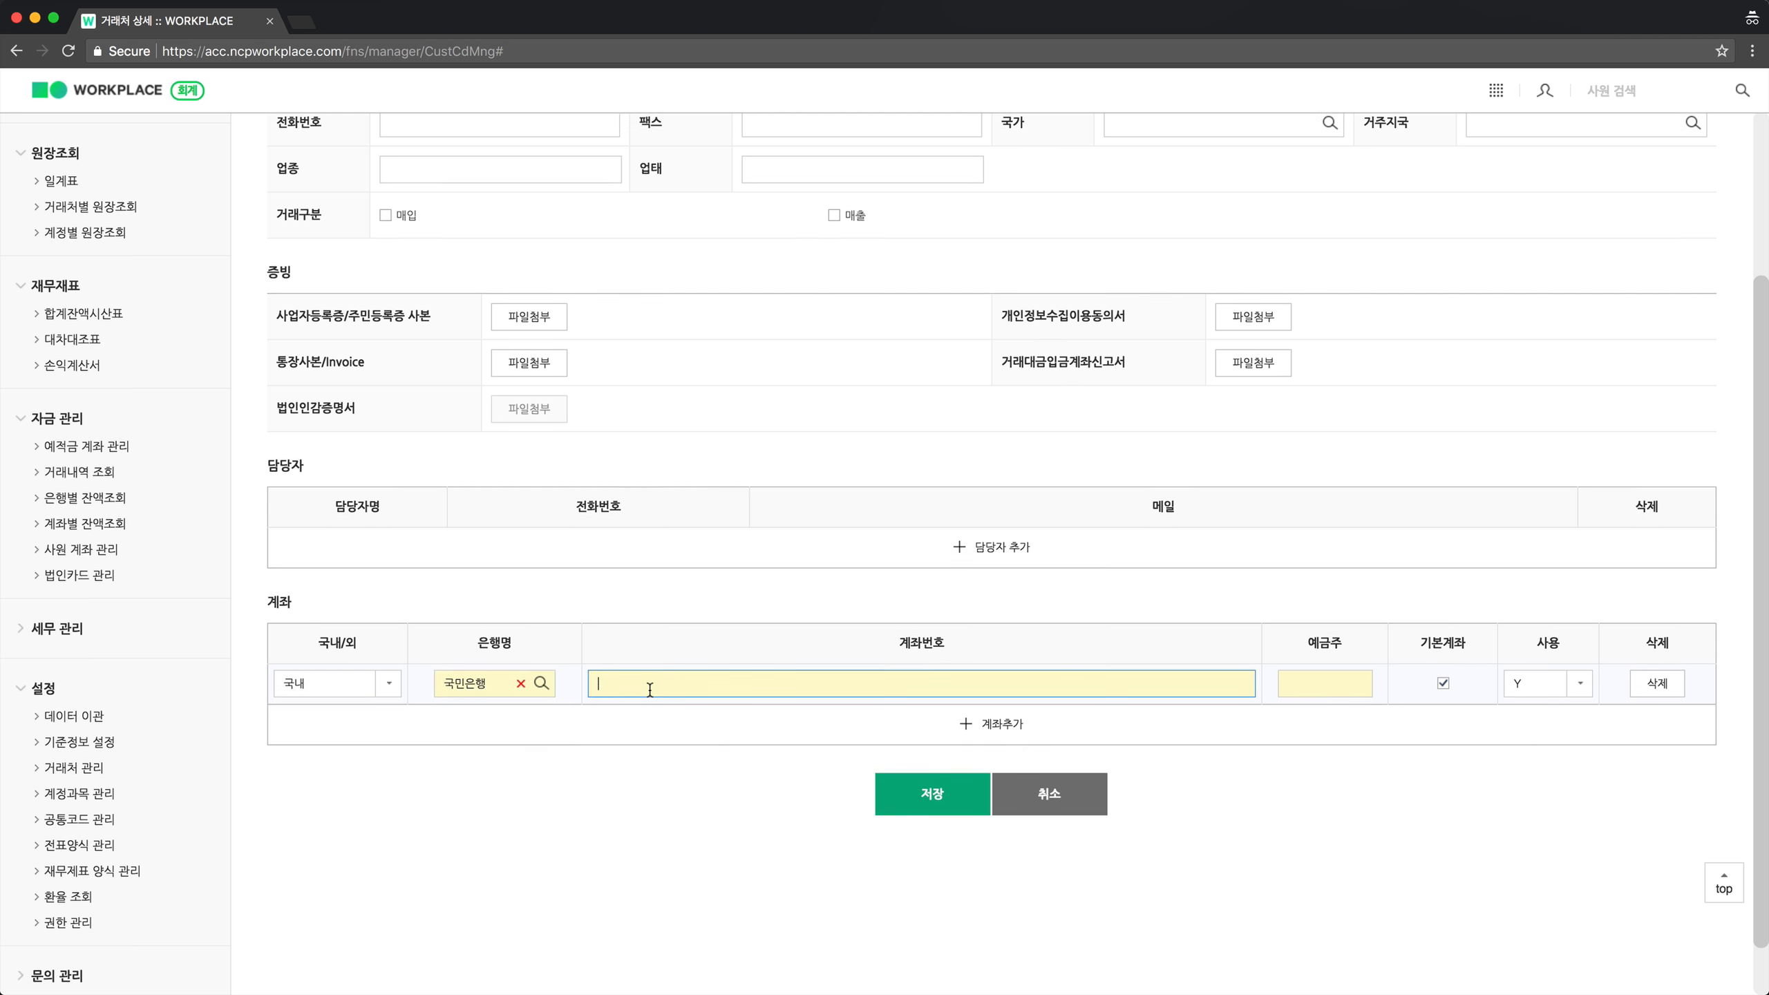
{"action": "scroll", "coordinate": [649, 688], "scroll_direction": "up", "scroll_amount": 3}
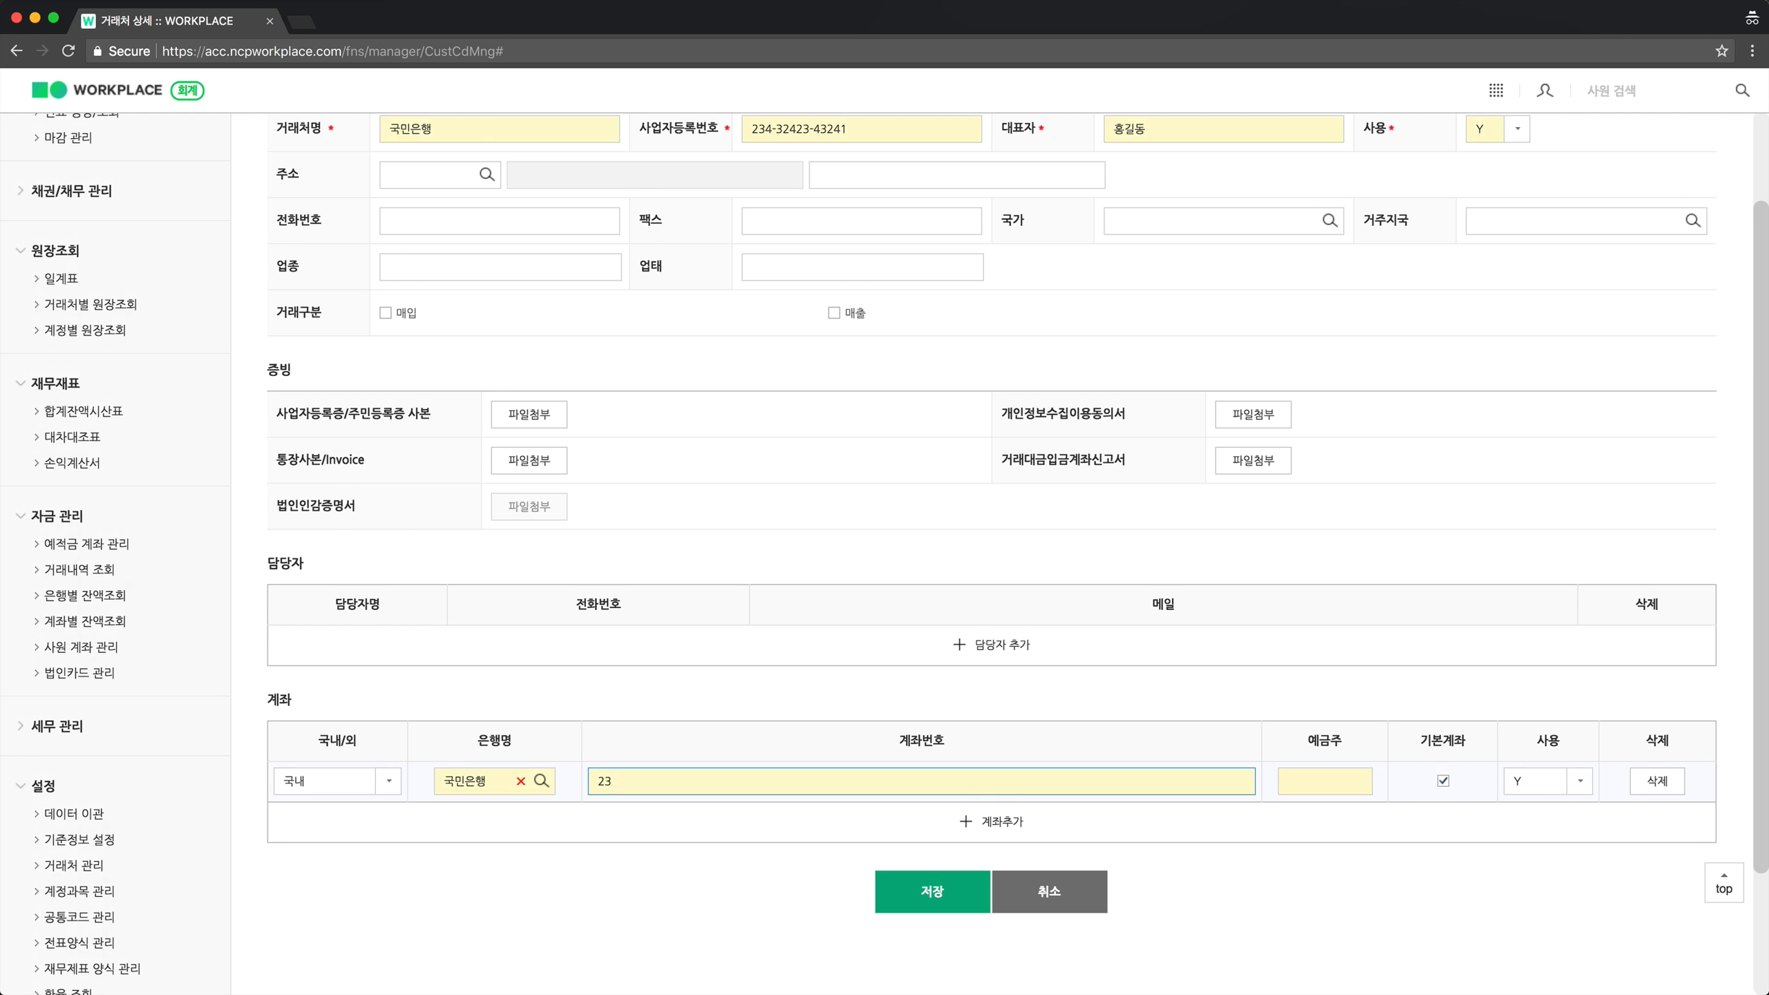
{"action": "left_click", "coordinate": [1299, 791]}
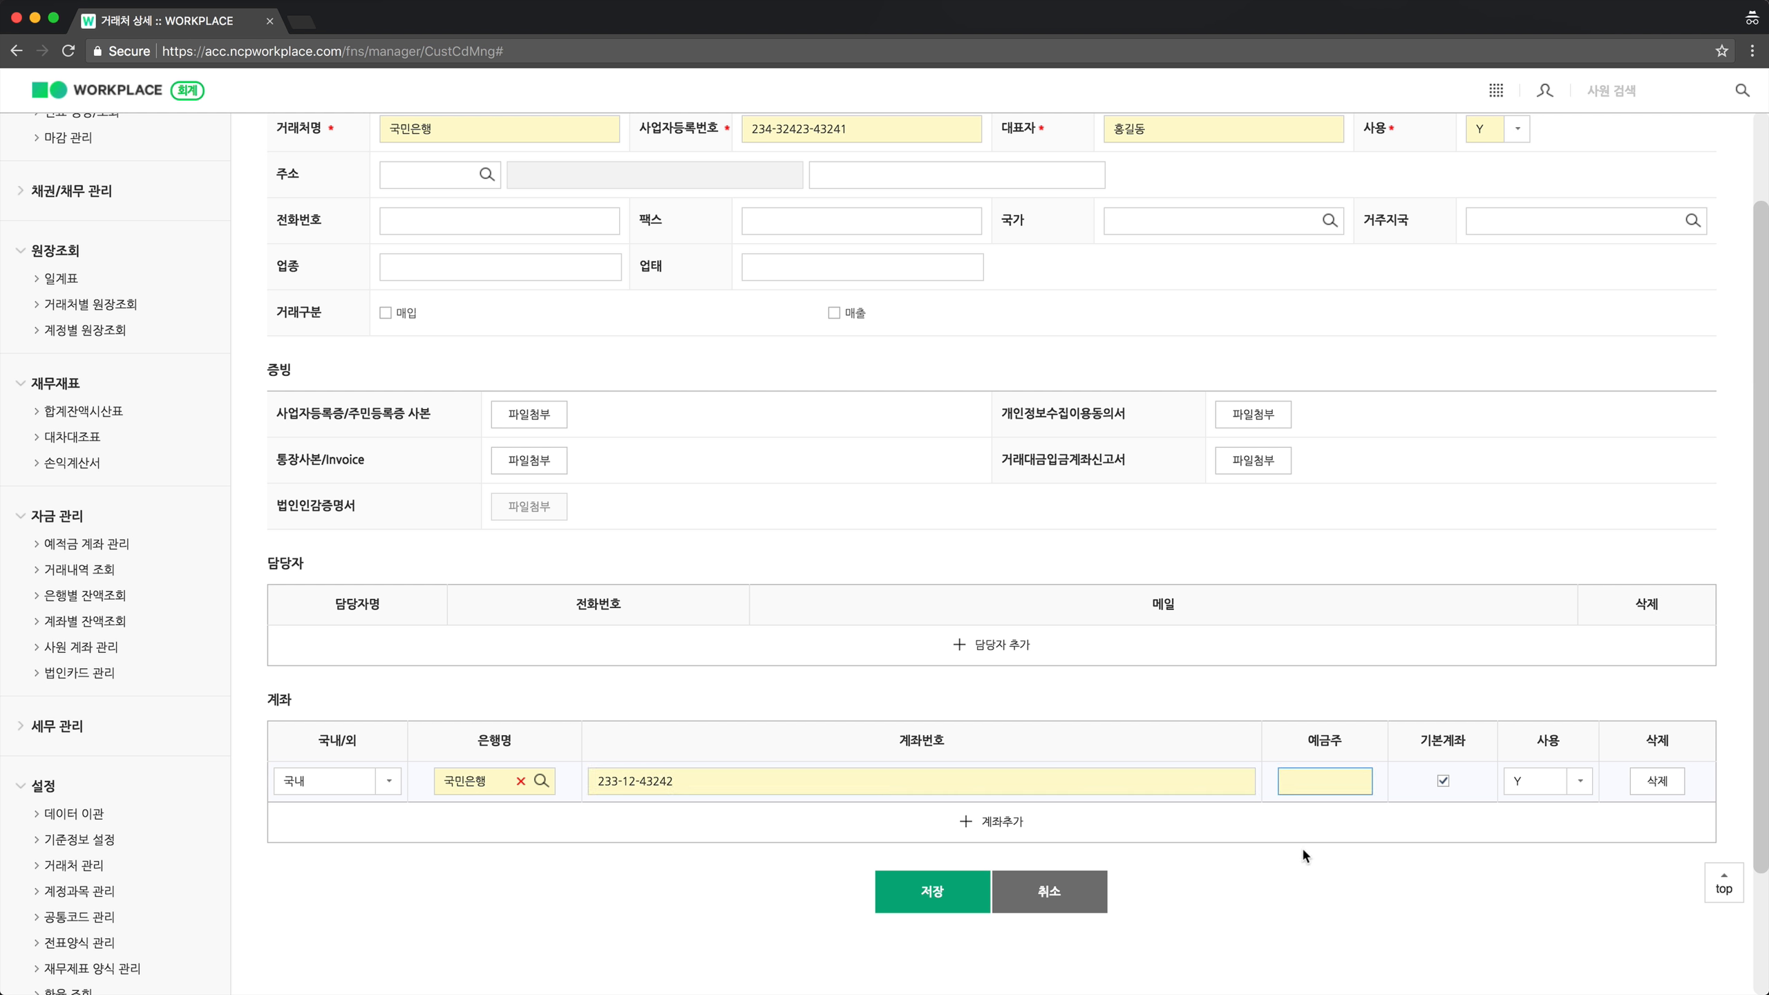
{"action": "type", "text": "홍길동"}
{"action": "left_click", "coordinate": [951, 902]}
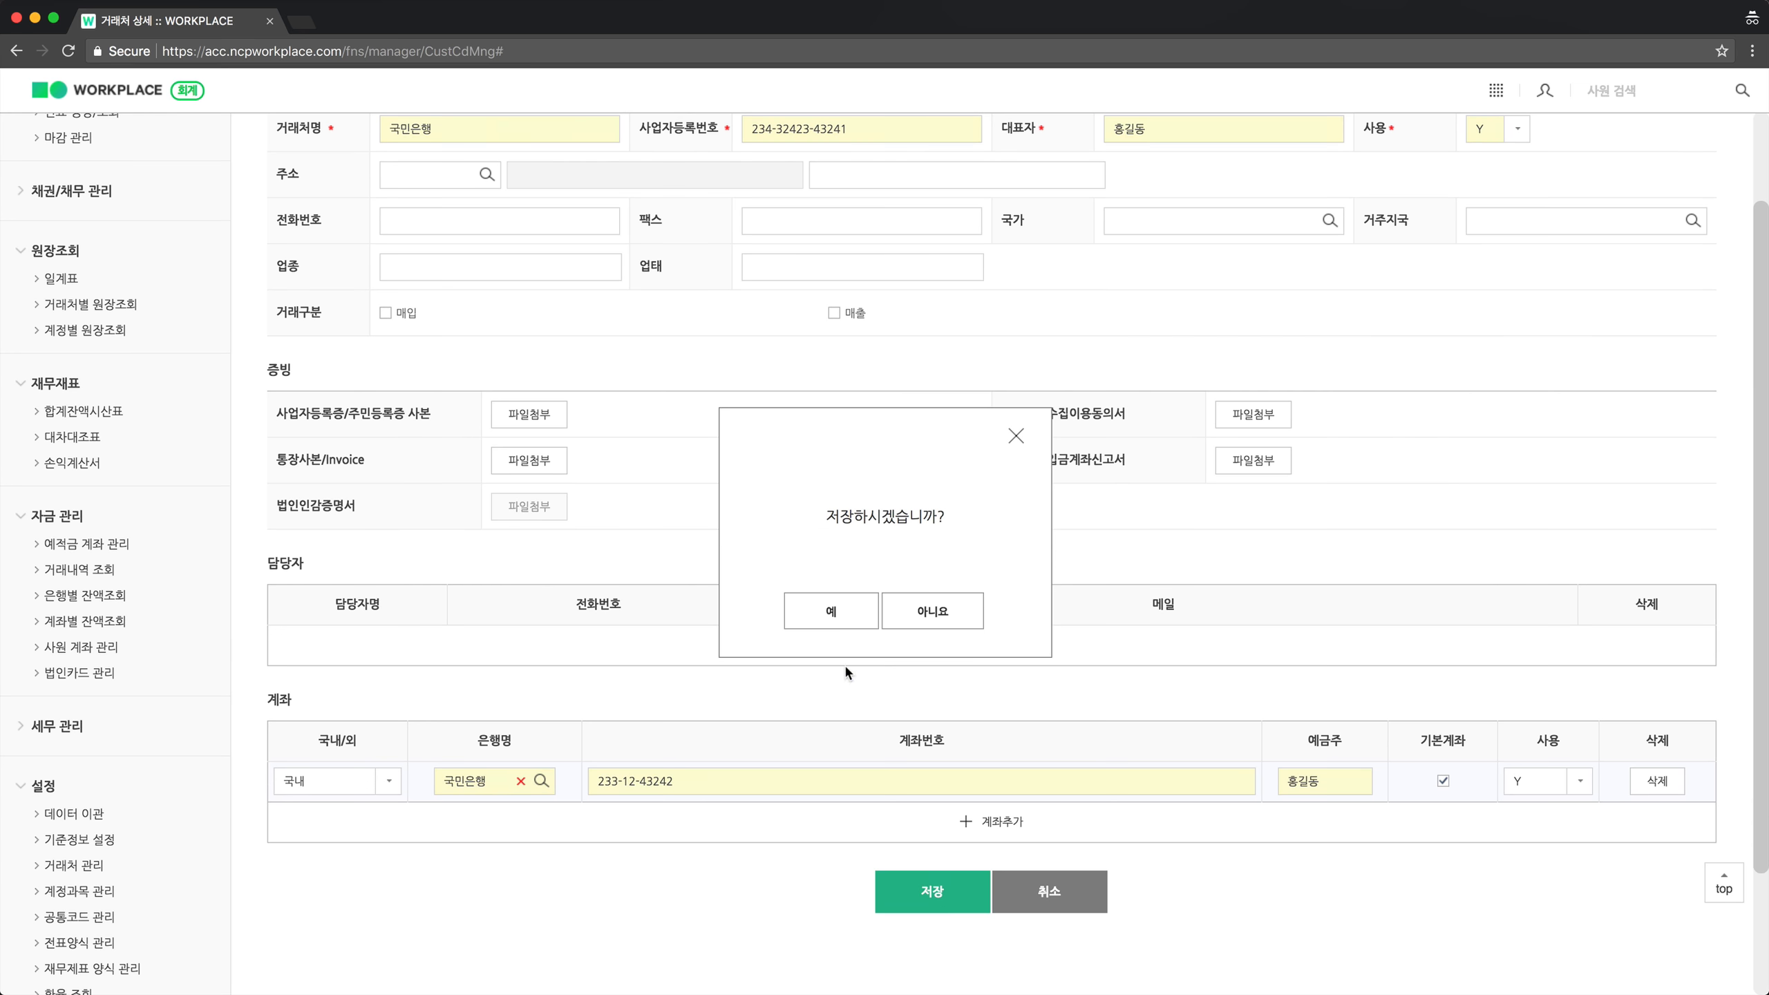
Confirm saving the 국민은행 partner and go to the 전표 생성/조회 slip list.
{"action": "left_click", "coordinate": [843, 620]}
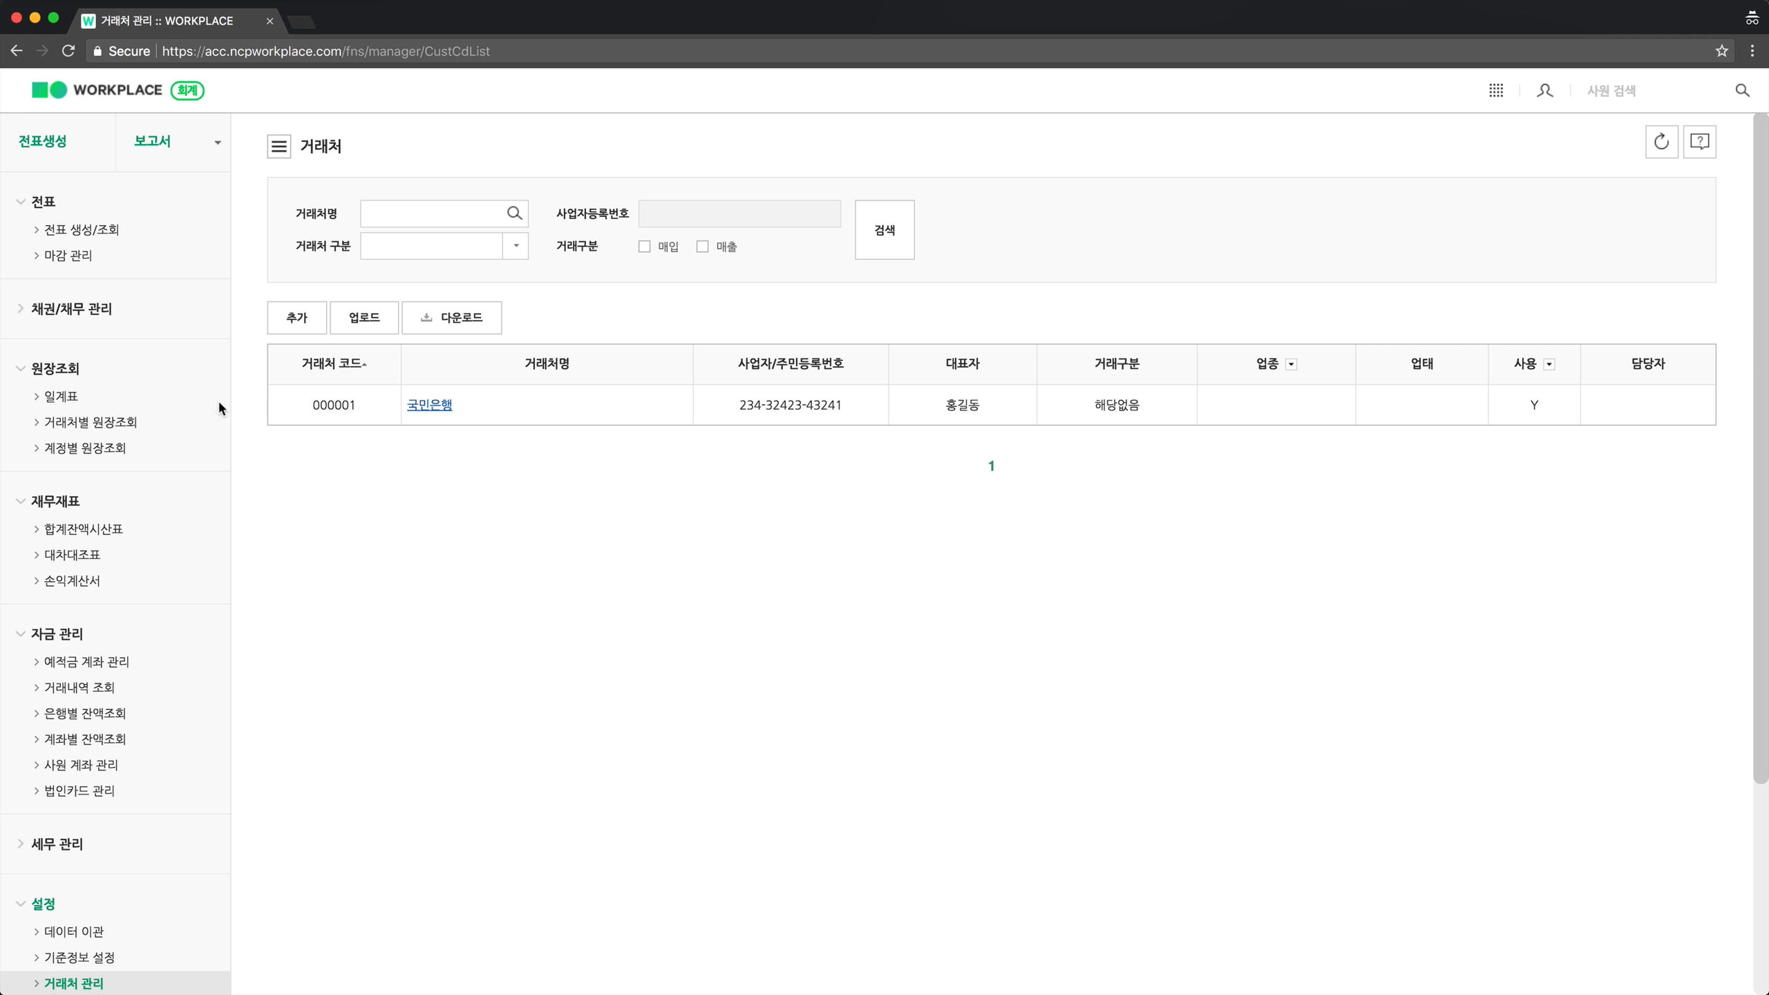
{"action": "left_click", "coordinate": [82, 241]}
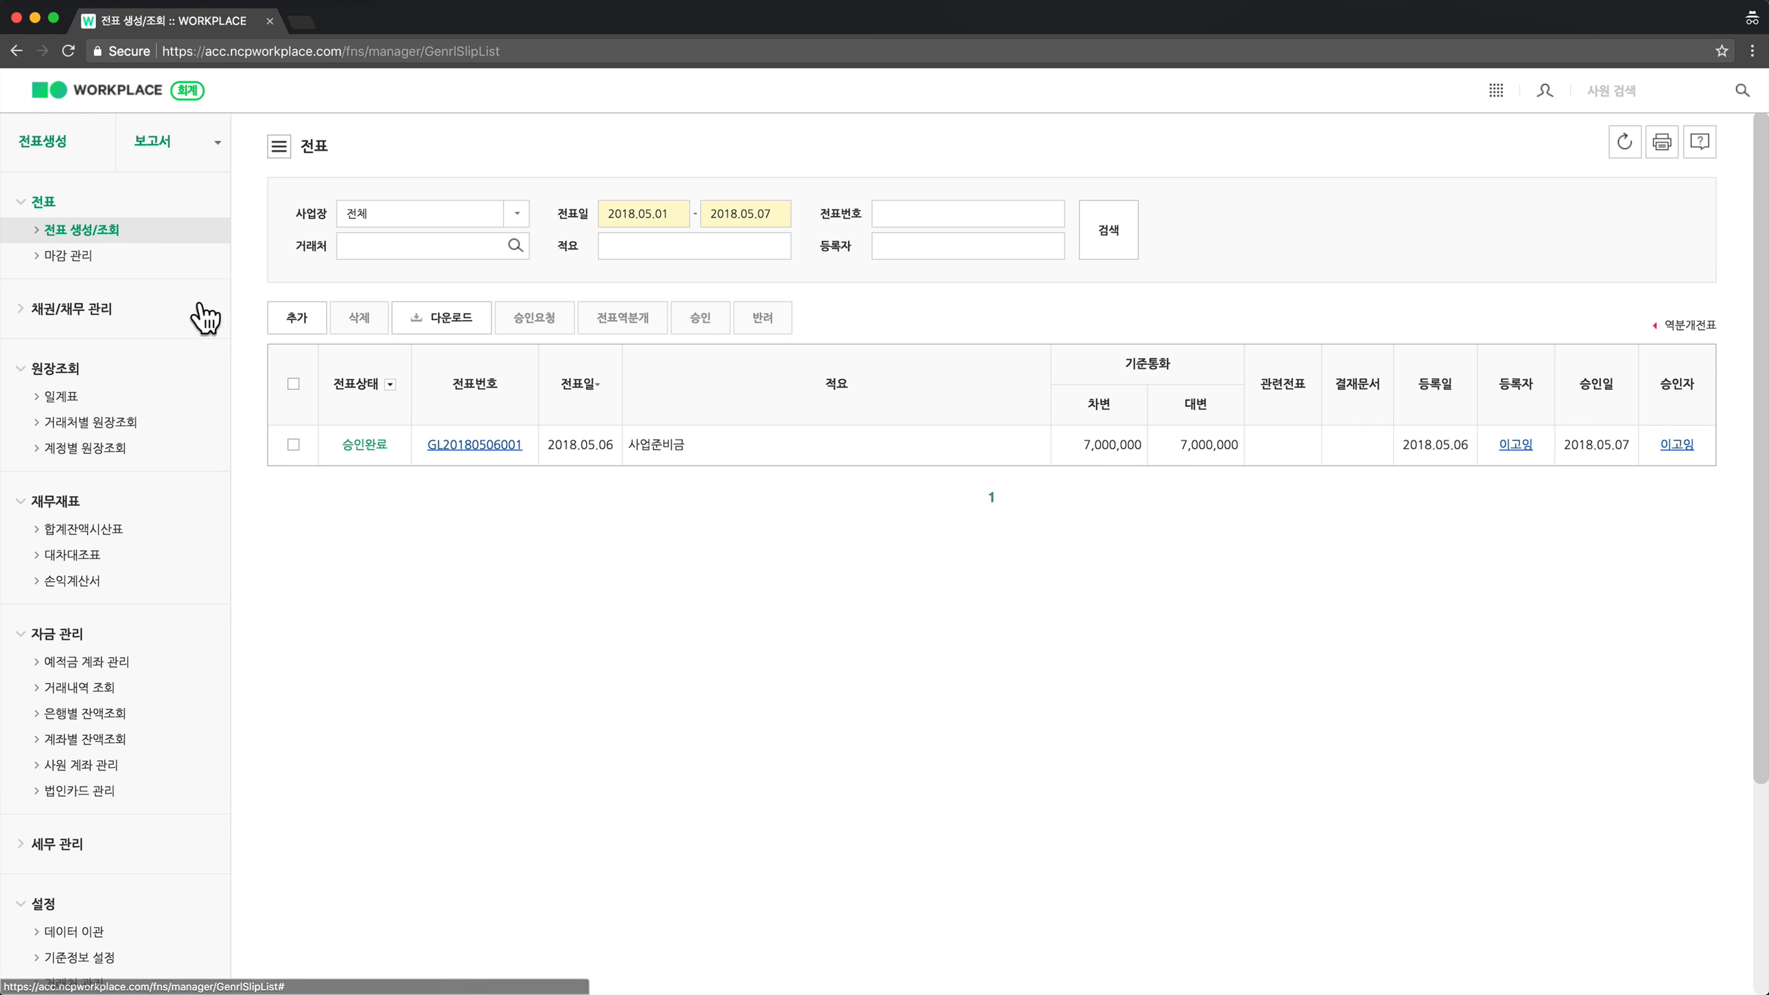
Create a new slip with the description '사업준비금 - 은행'.
{"action": "left_click", "coordinate": [281, 324]}
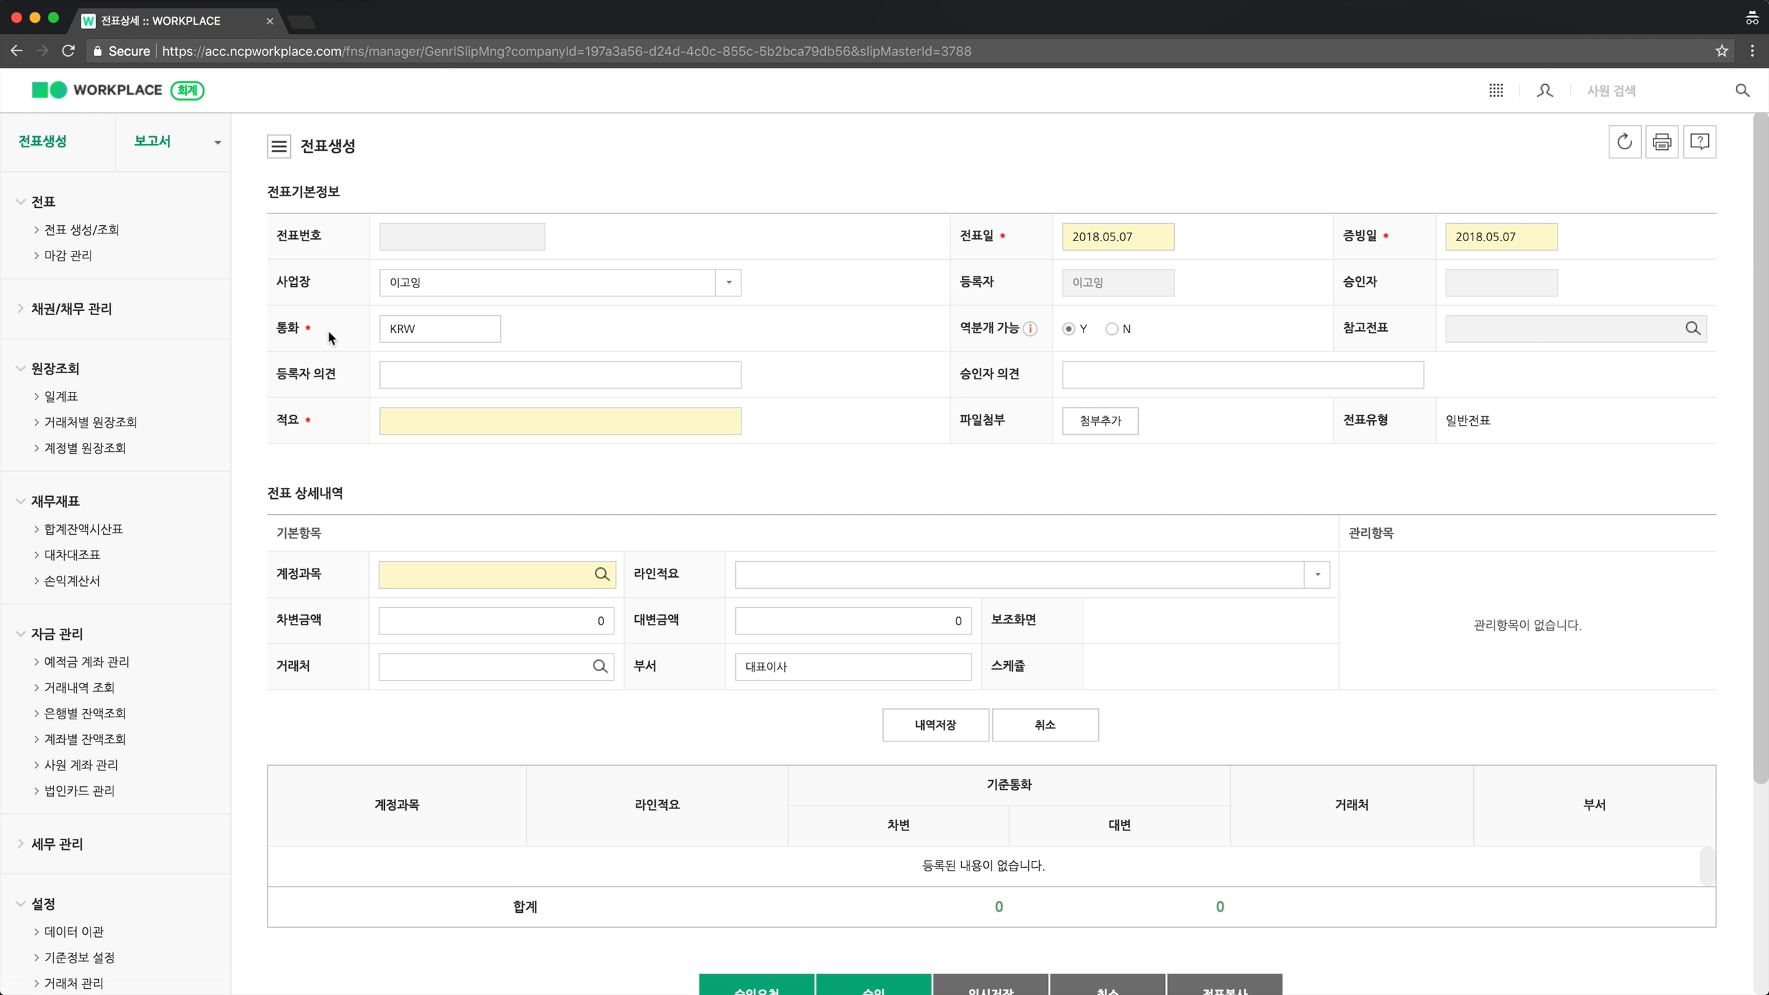
{"action": "left_click", "coordinate": [416, 419]}
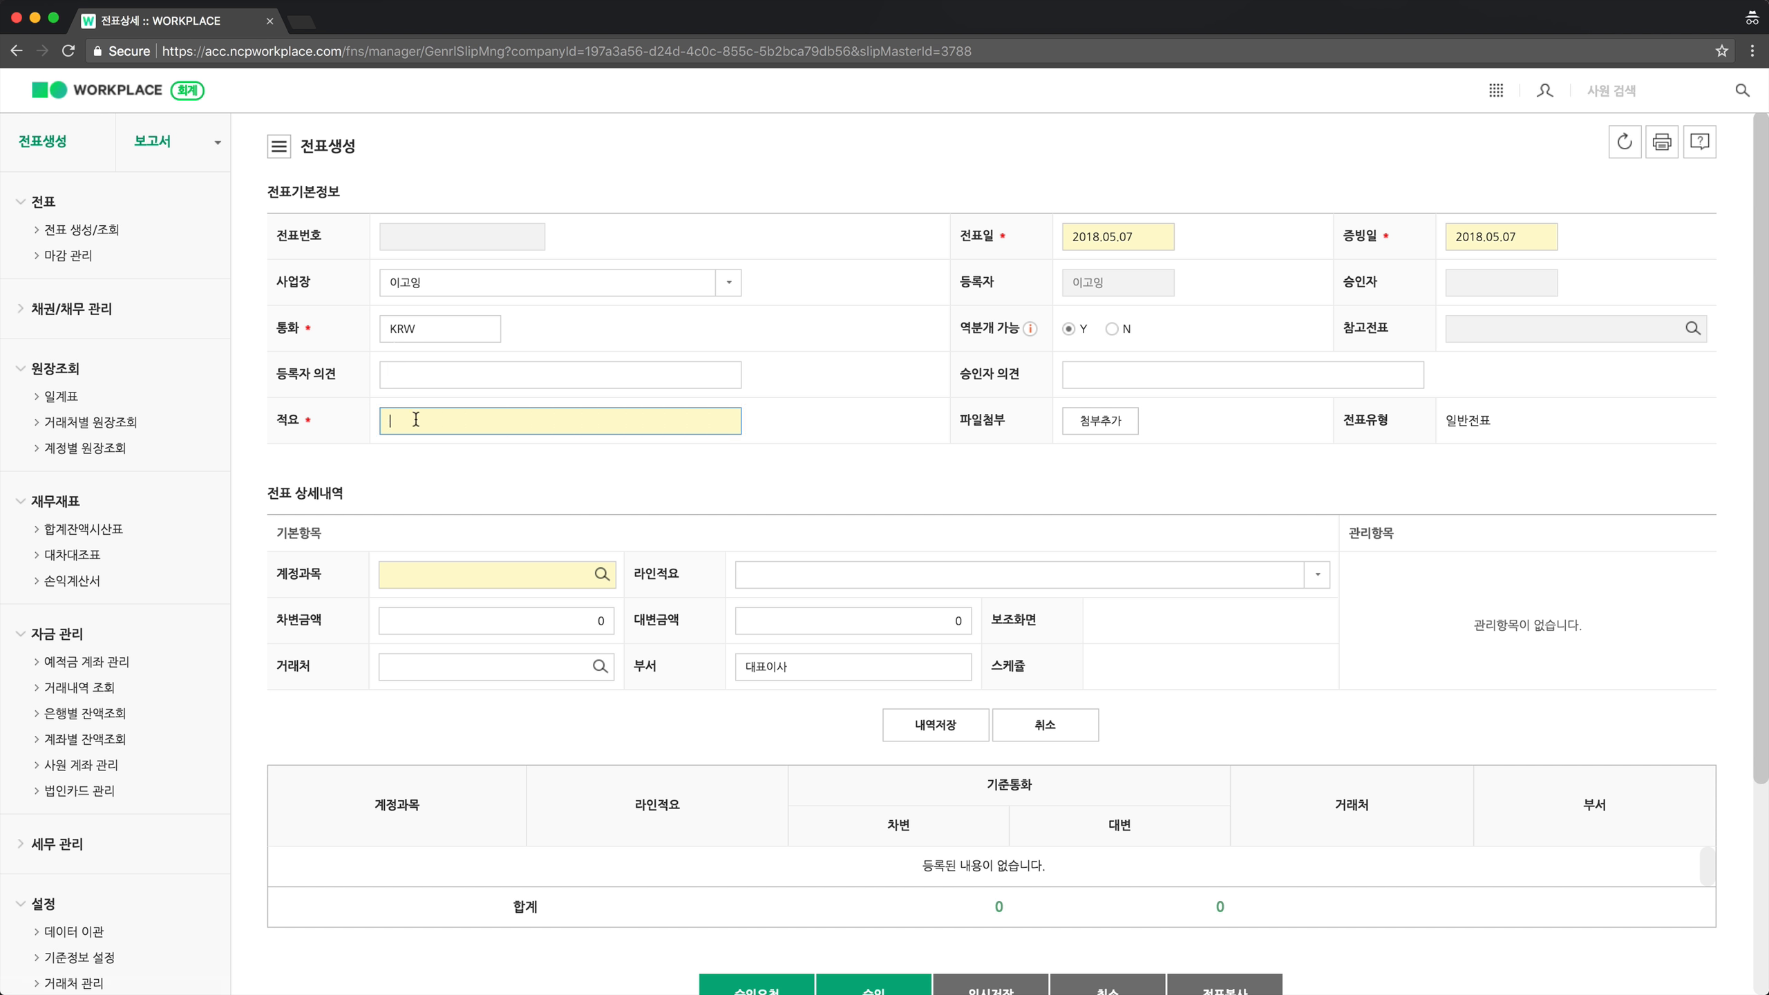
{"action": "type", "text": "상의"}
{"action": "key", "text": "BackSpace"}
{"action": "key", "text": "BackSpace"}
{"action": "type", "text": "사업준비금 - 은행"}
{"action": "left_click", "coordinate": [549, 526]}
Search 차입금 and choose 단기차입금(원화) as the slip line's account.
{"action": "left_click", "coordinate": [424, 573]}
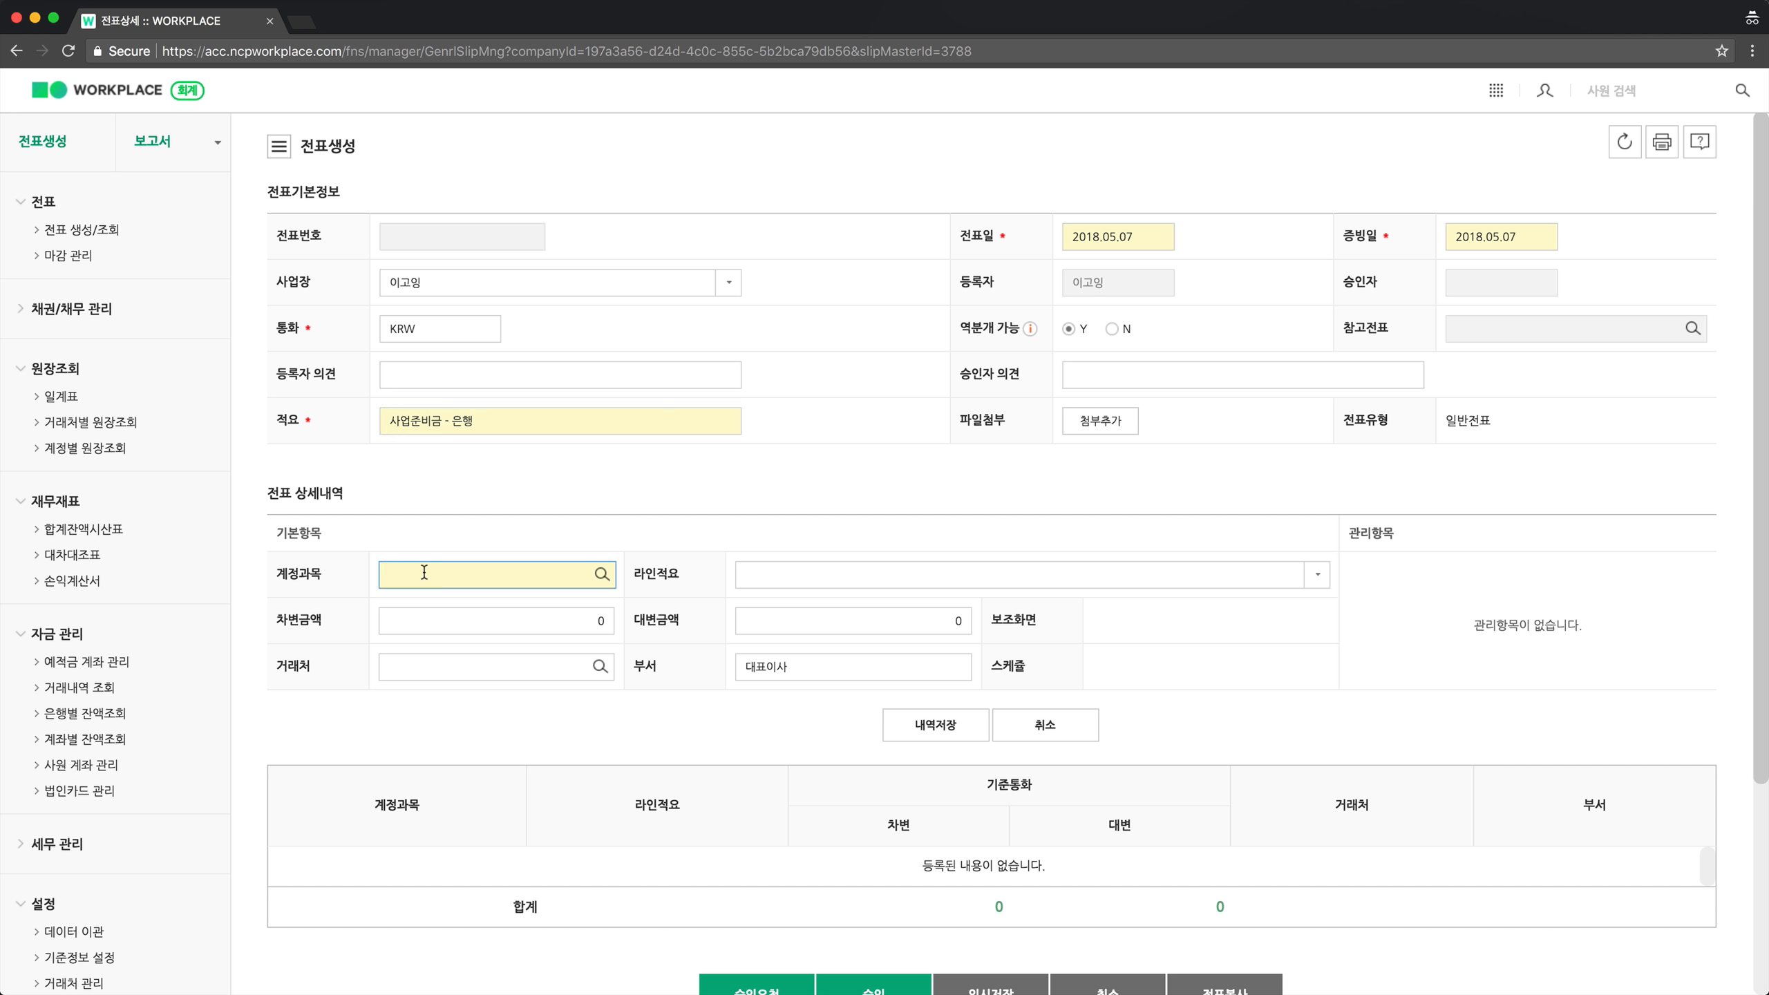
{"action": "type", "text": "차입금"}
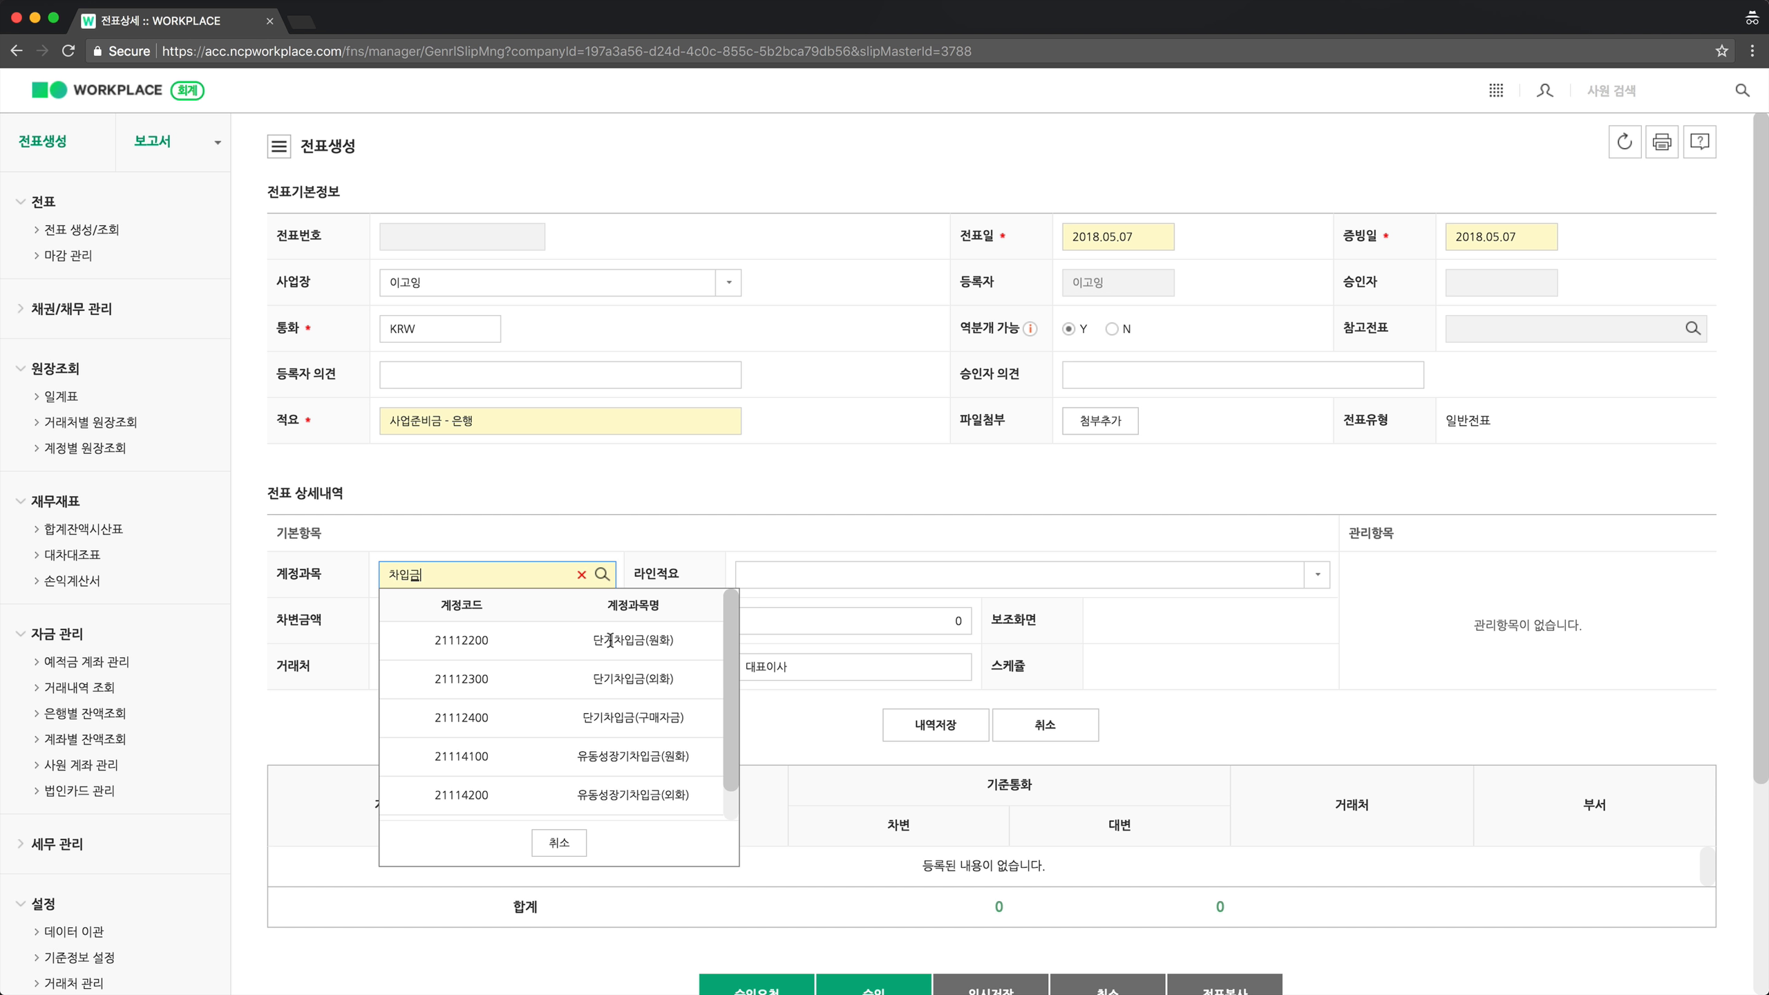
{"action": "scroll", "coordinate": [610, 640], "scroll_direction": "down", "scroll_amount": 1}
{"action": "scroll", "coordinate": [612, 795], "scroll_direction": "up", "scroll_amount": 1}
{"action": "left_click", "coordinate": [478, 641]}
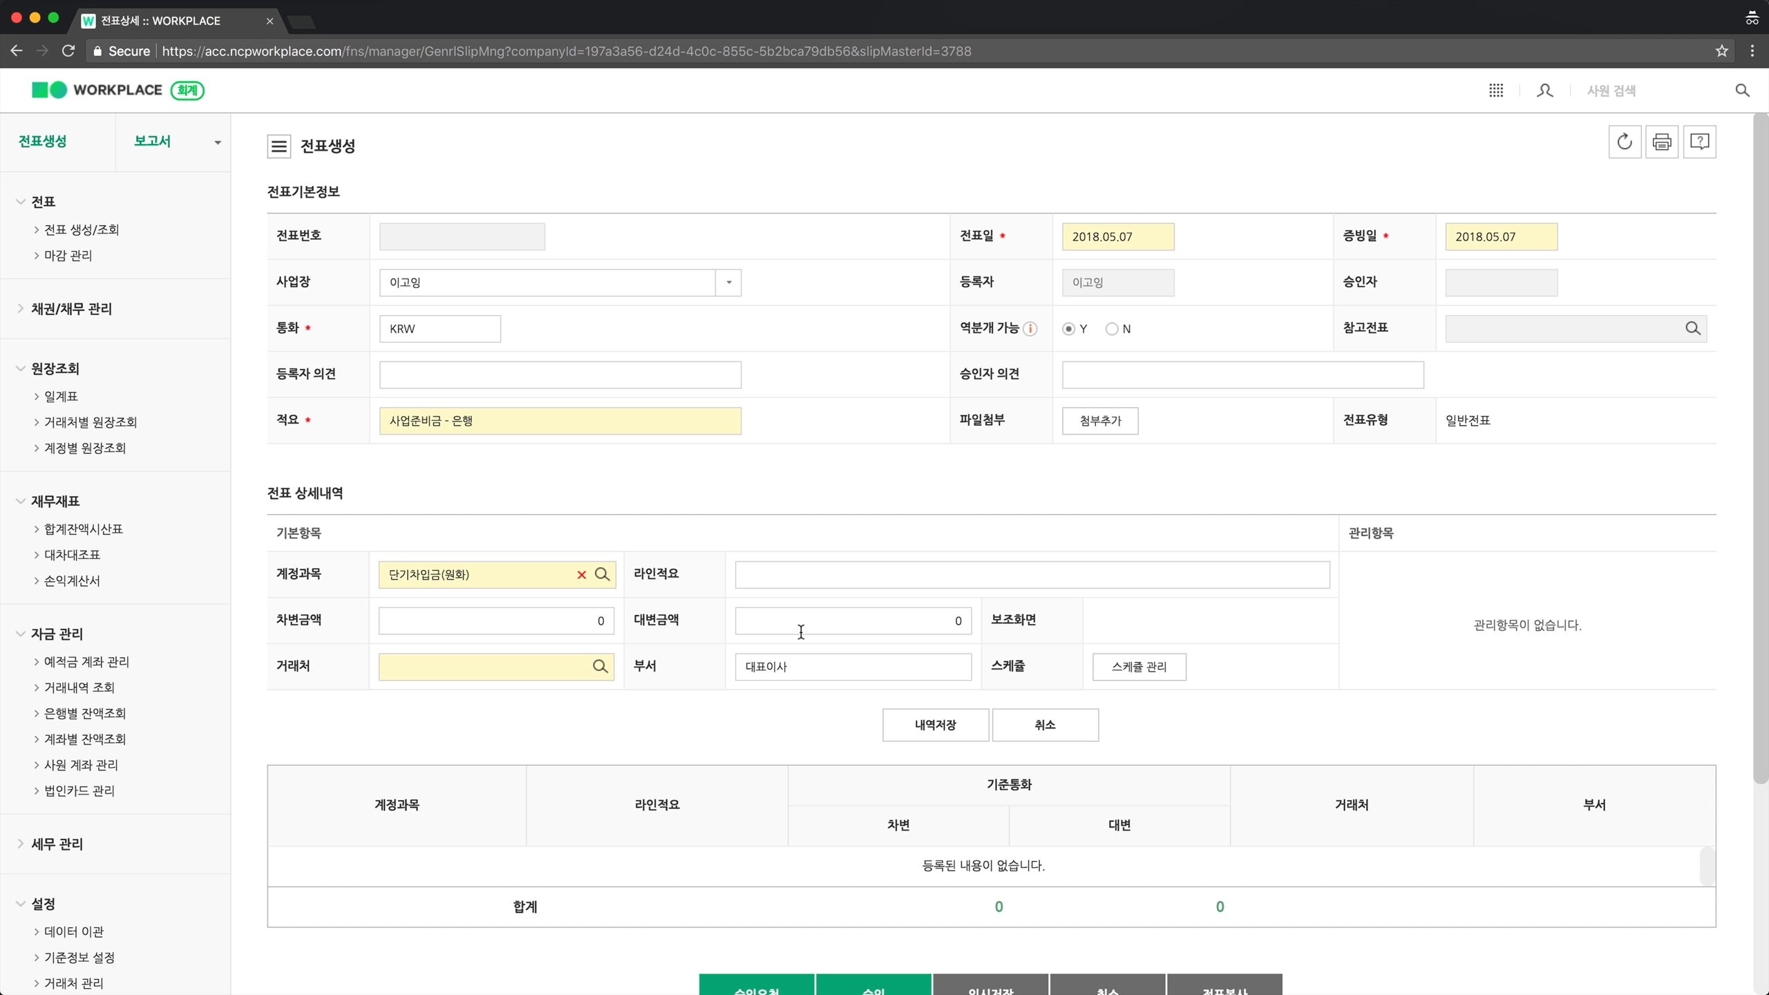
{"action": "left_click", "coordinate": [833, 632]}
Enter a 3,000,000 credit and partner 국민은행 on the loan line, then open 스케쥴 관리.
{"action": "type", "text": "3000000"}
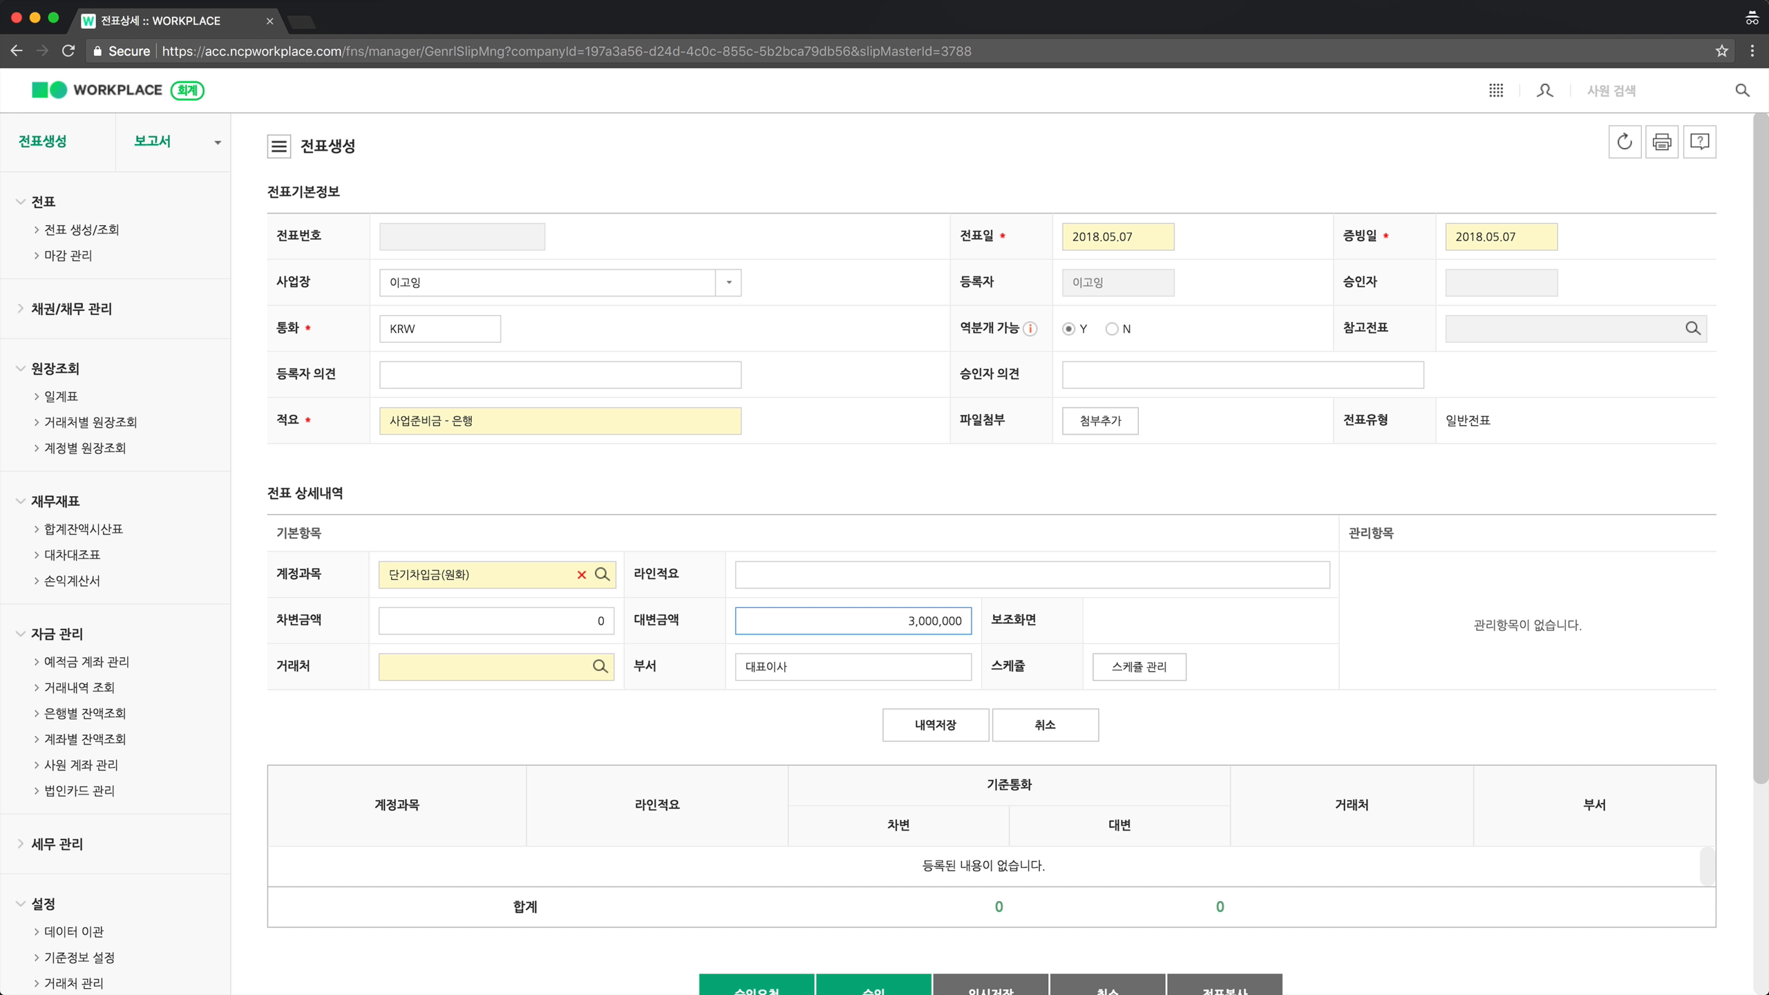
{"action": "left_click", "coordinate": [485, 676]}
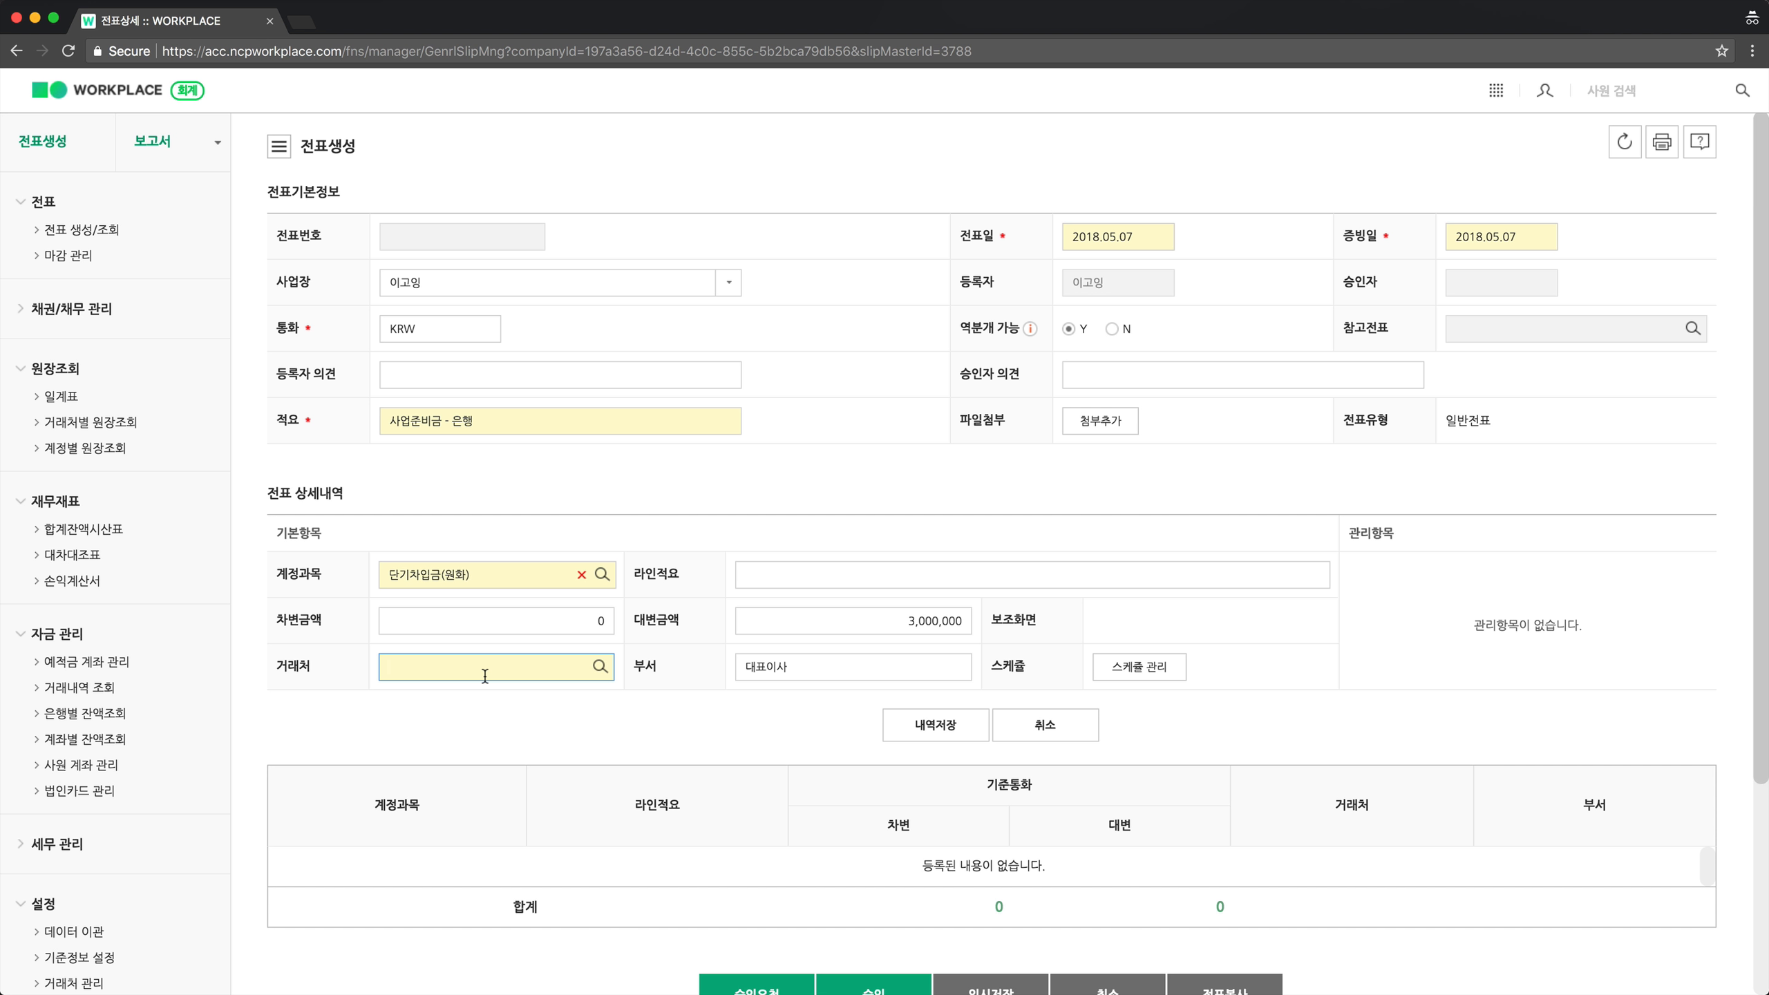
{"action": "type", "text": "국민은행"}
{"action": "left_click", "coordinate": [497, 720]}
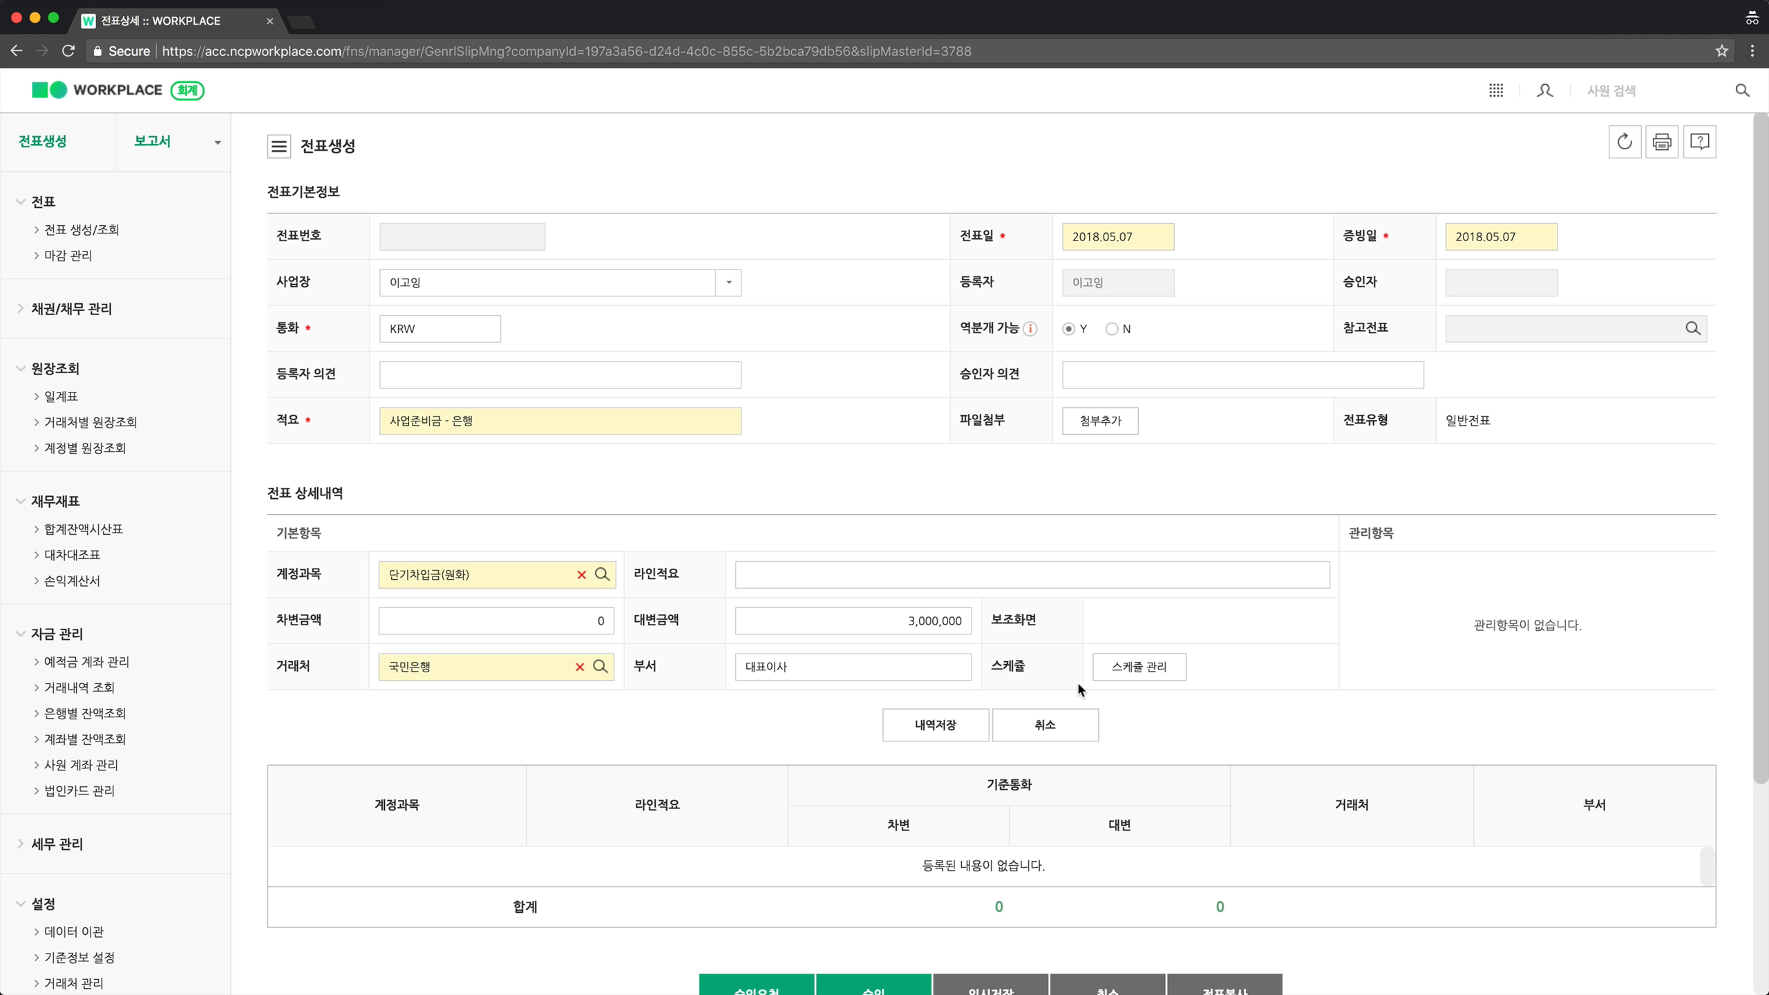
{"action": "left_click", "coordinate": [1119, 680]}
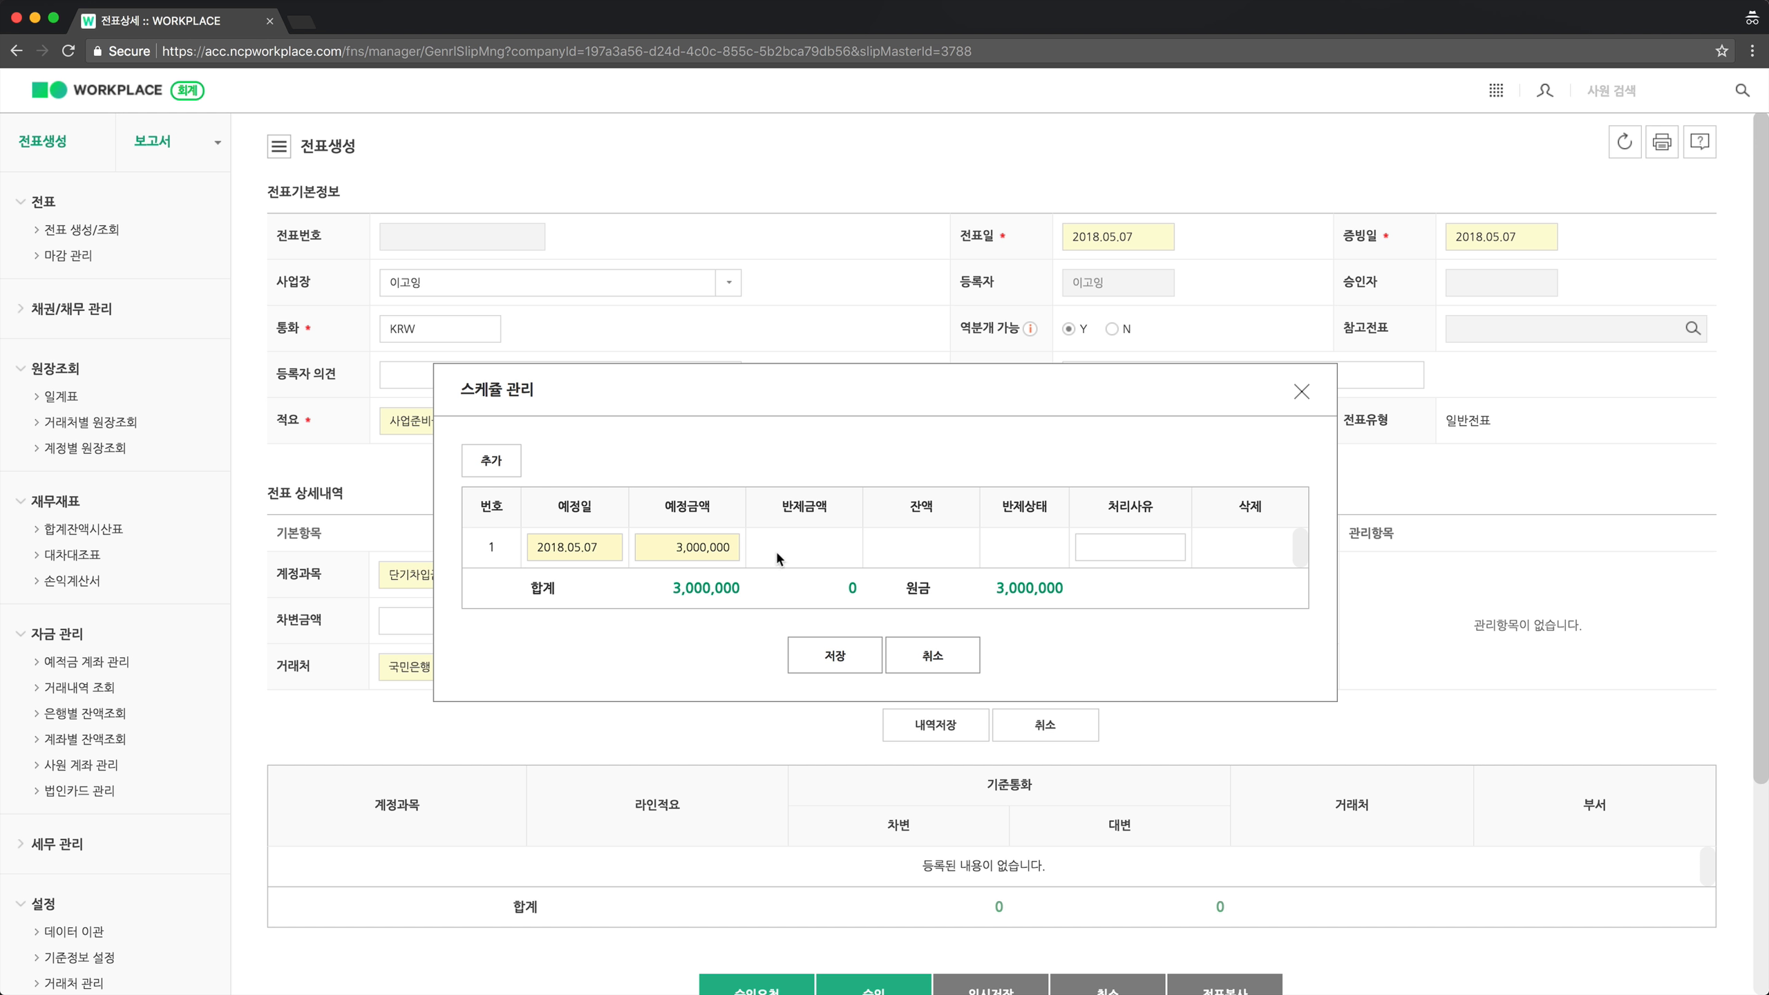
Set the first repayment to 1,500,000 due on 2018.05.15.
{"action": "left_click", "coordinate": [597, 553]}
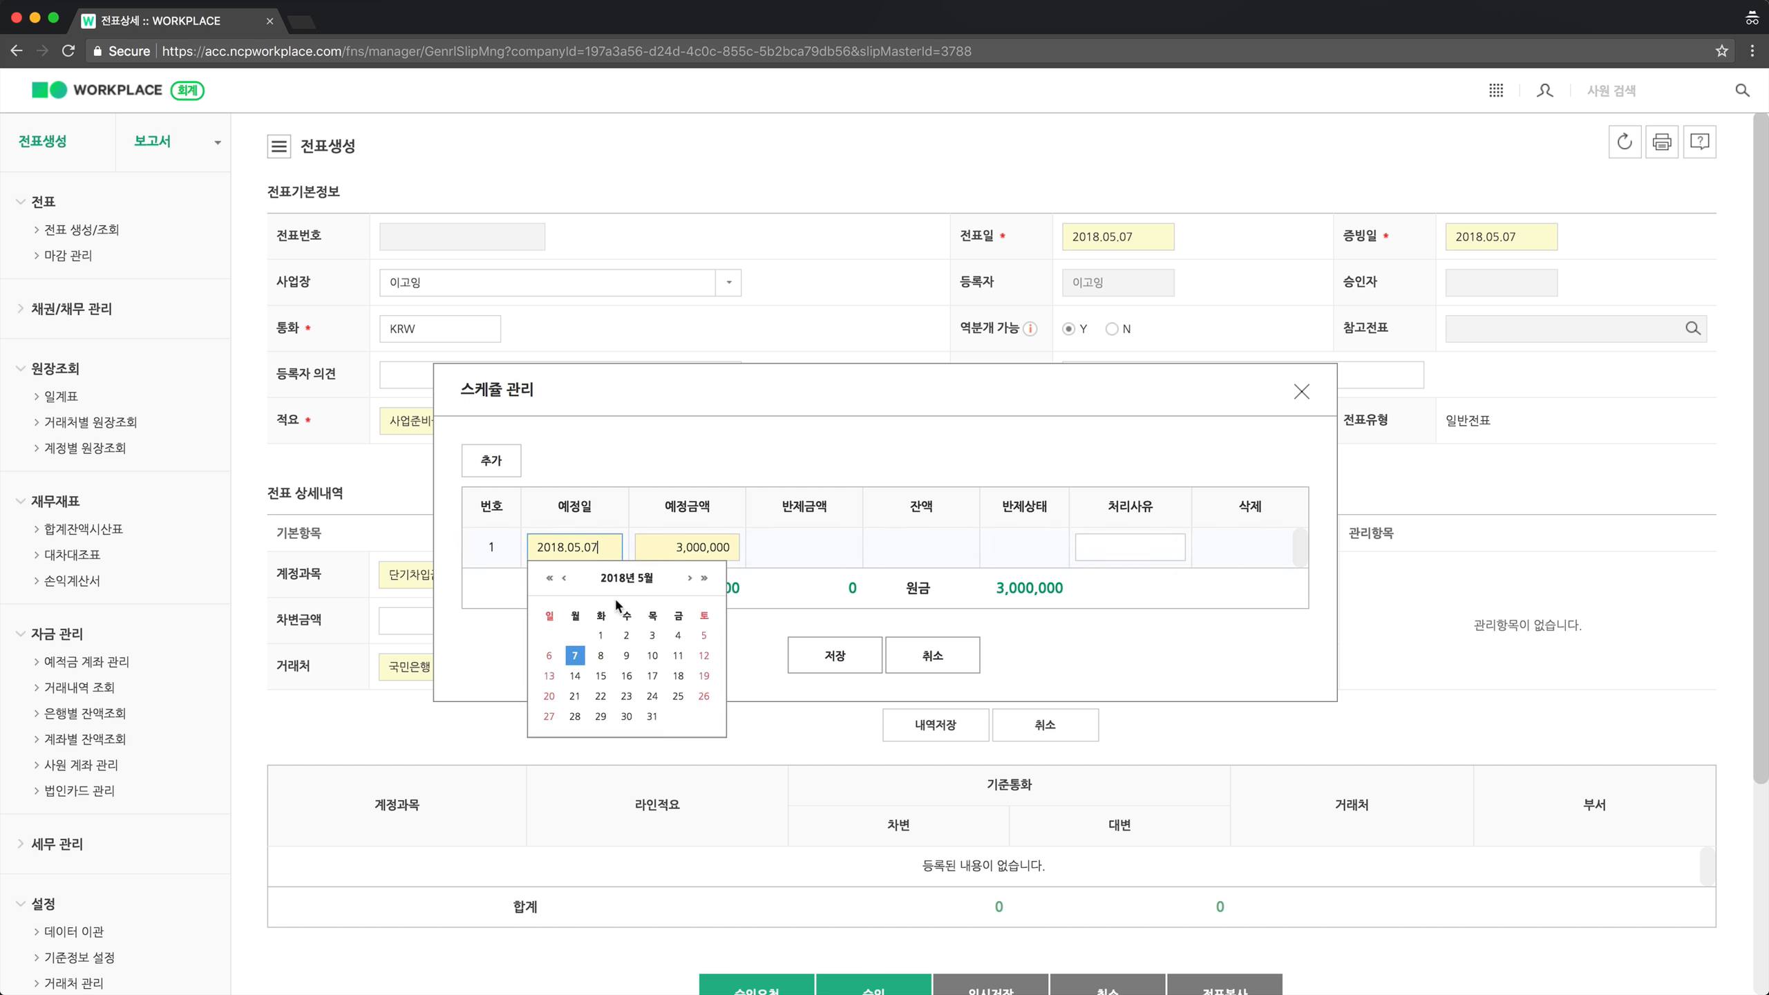
{"action": "left_click", "coordinate": [601, 675]}
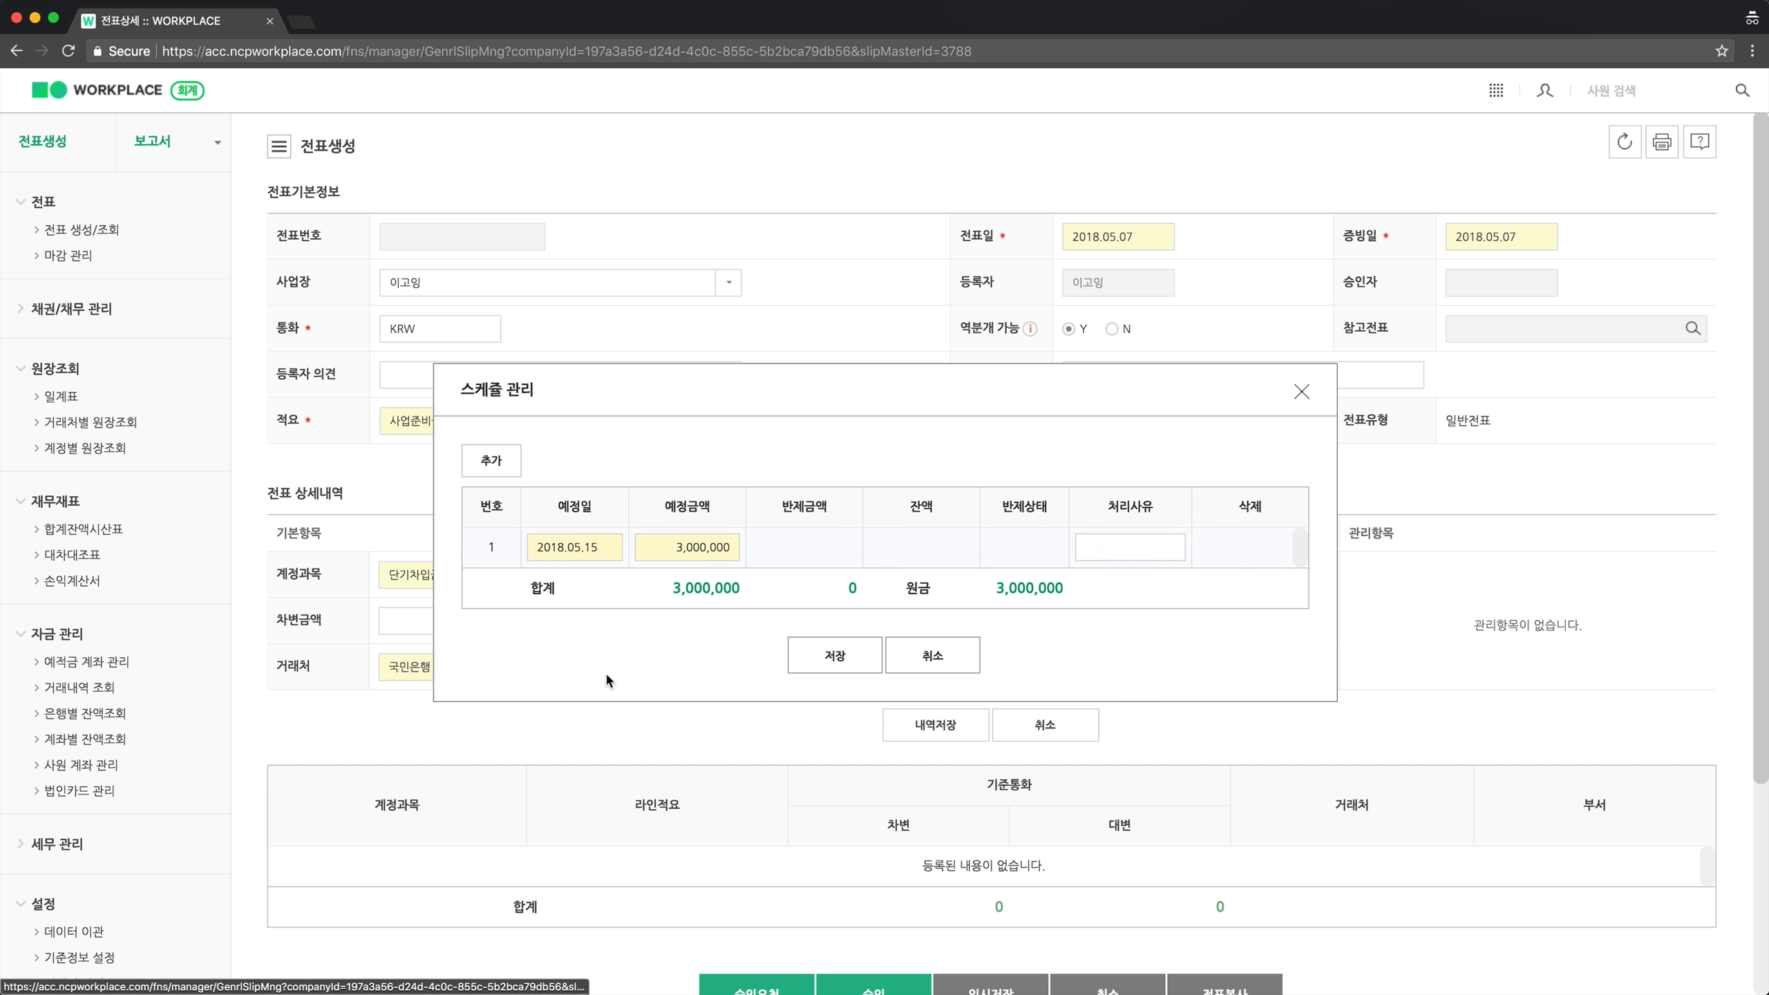
{"action": "left_click", "coordinate": [679, 550]}
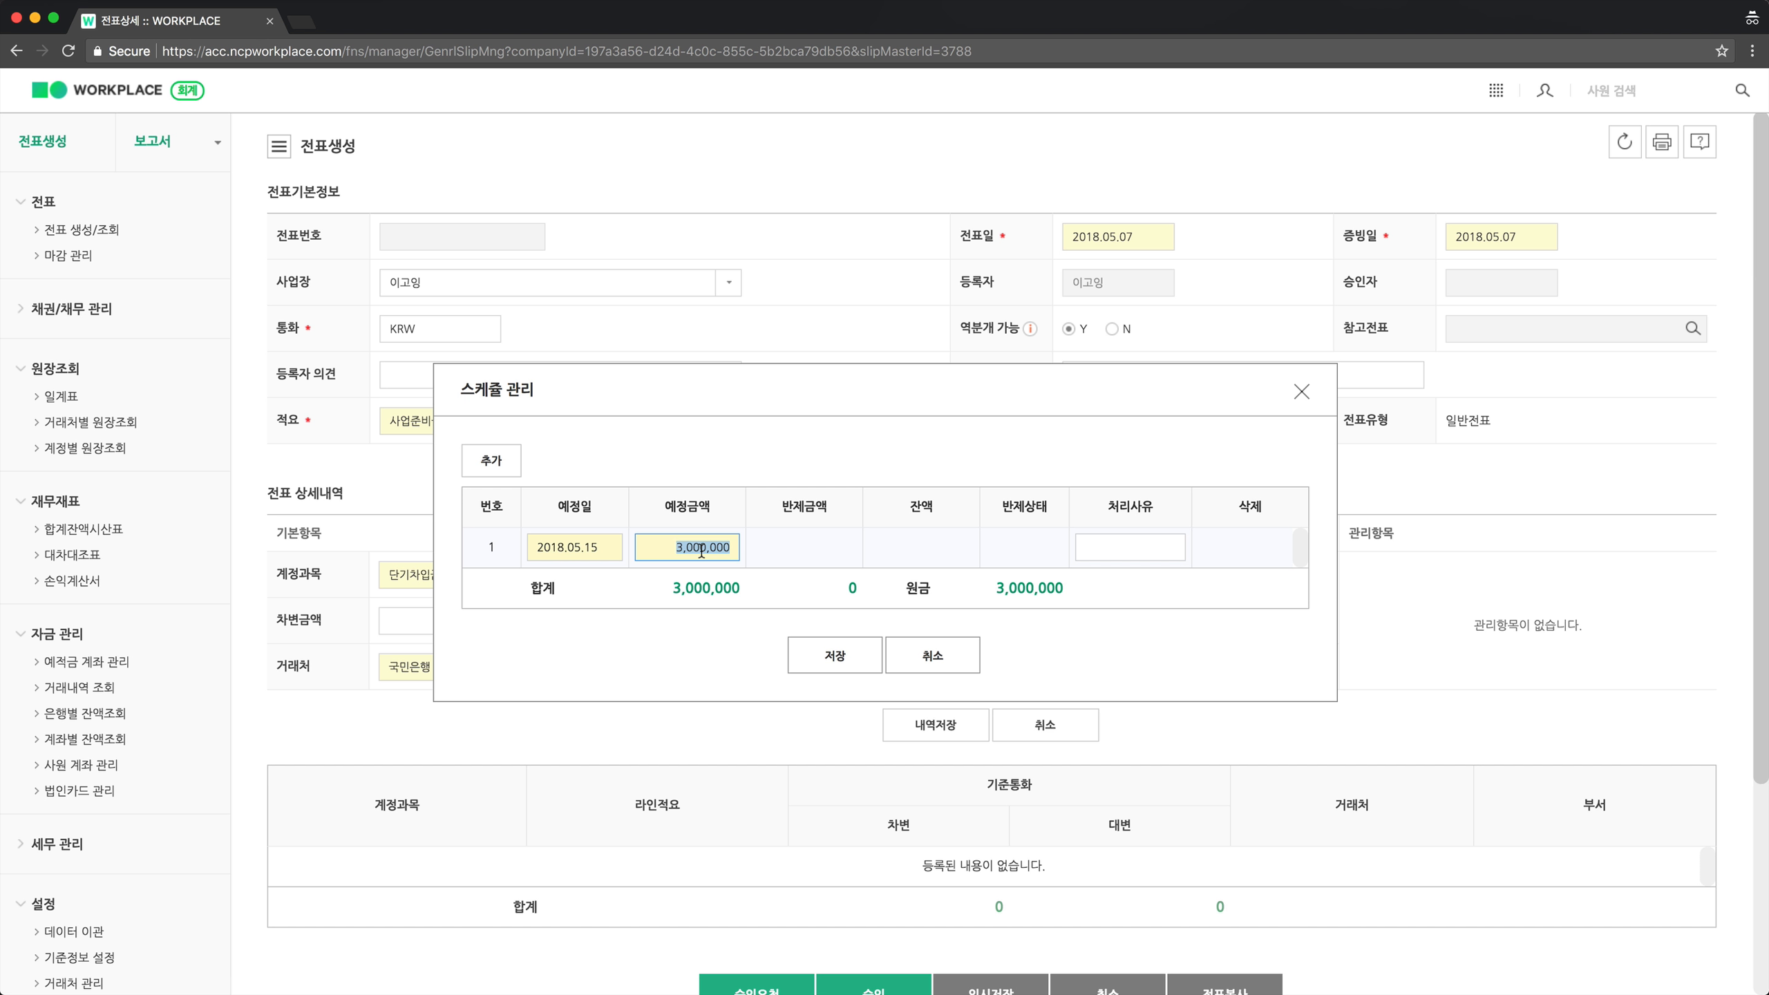
{"action": "type", "text": "15000000"}
{"action": "key", "text": "BackSpace"}
Add a second 1,500,000 repayment on 2018.05.22, save the schedule, and save the loan line.
{"action": "left_click", "coordinate": [509, 474]}
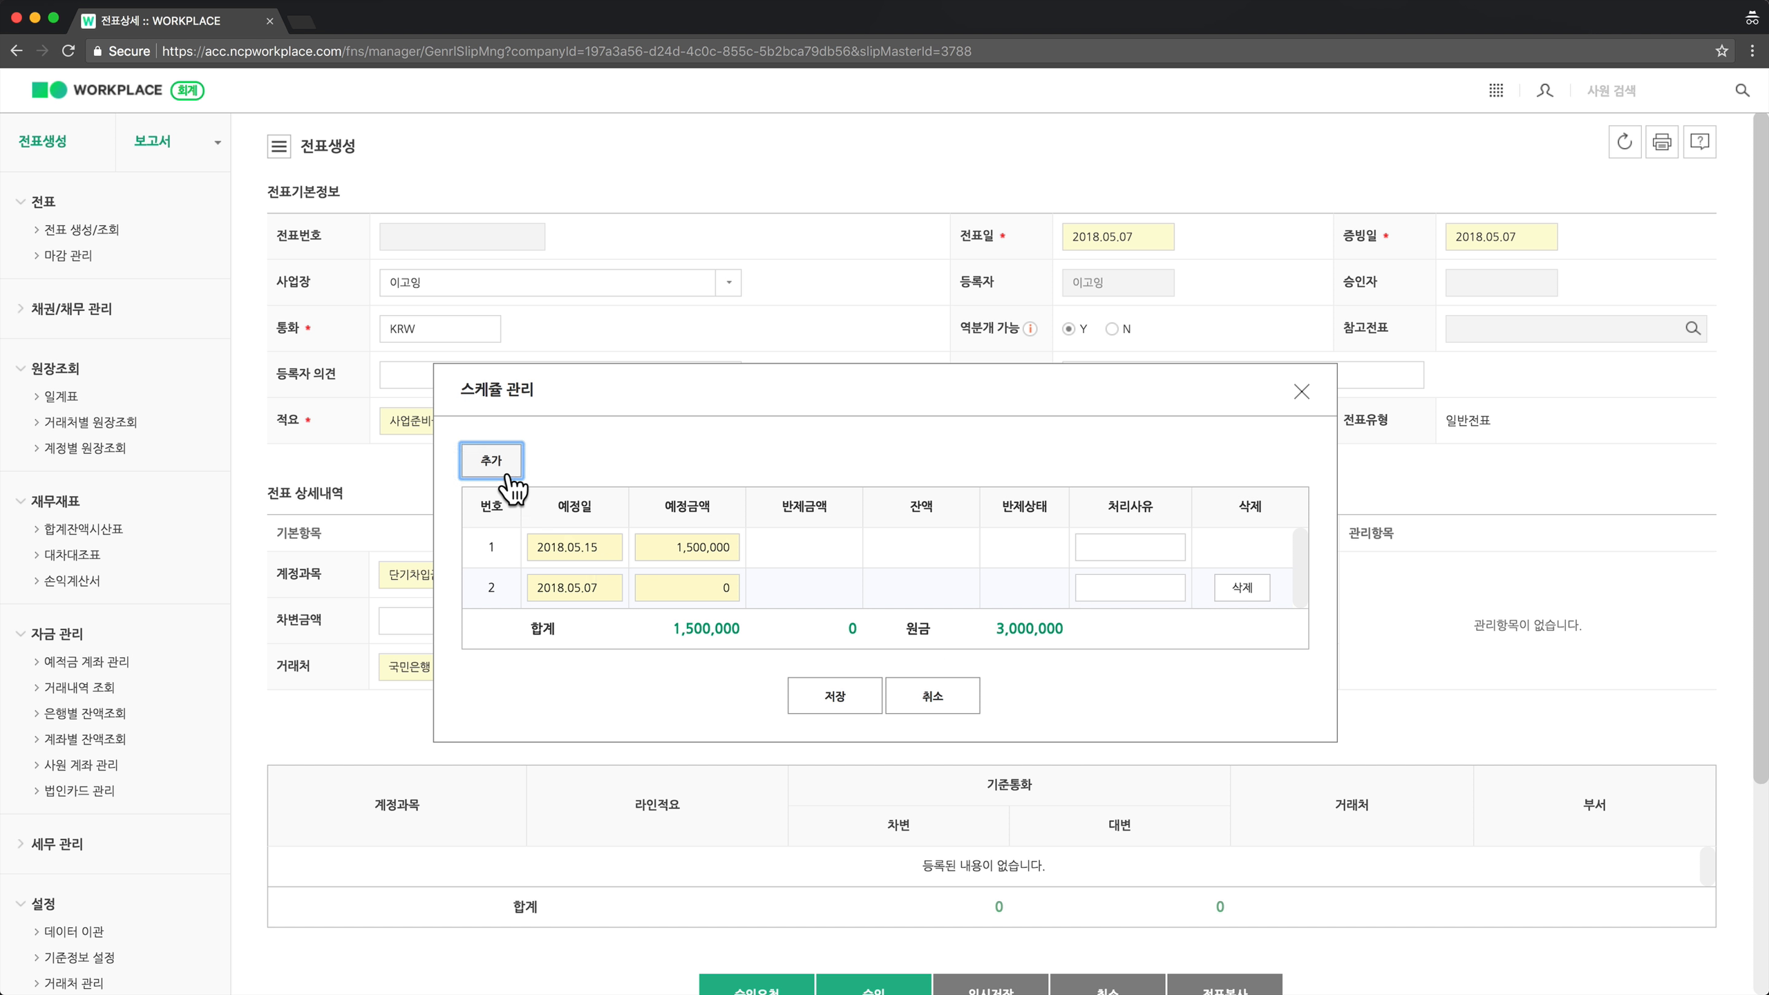
{"action": "left_click", "coordinate": [601, 589]}
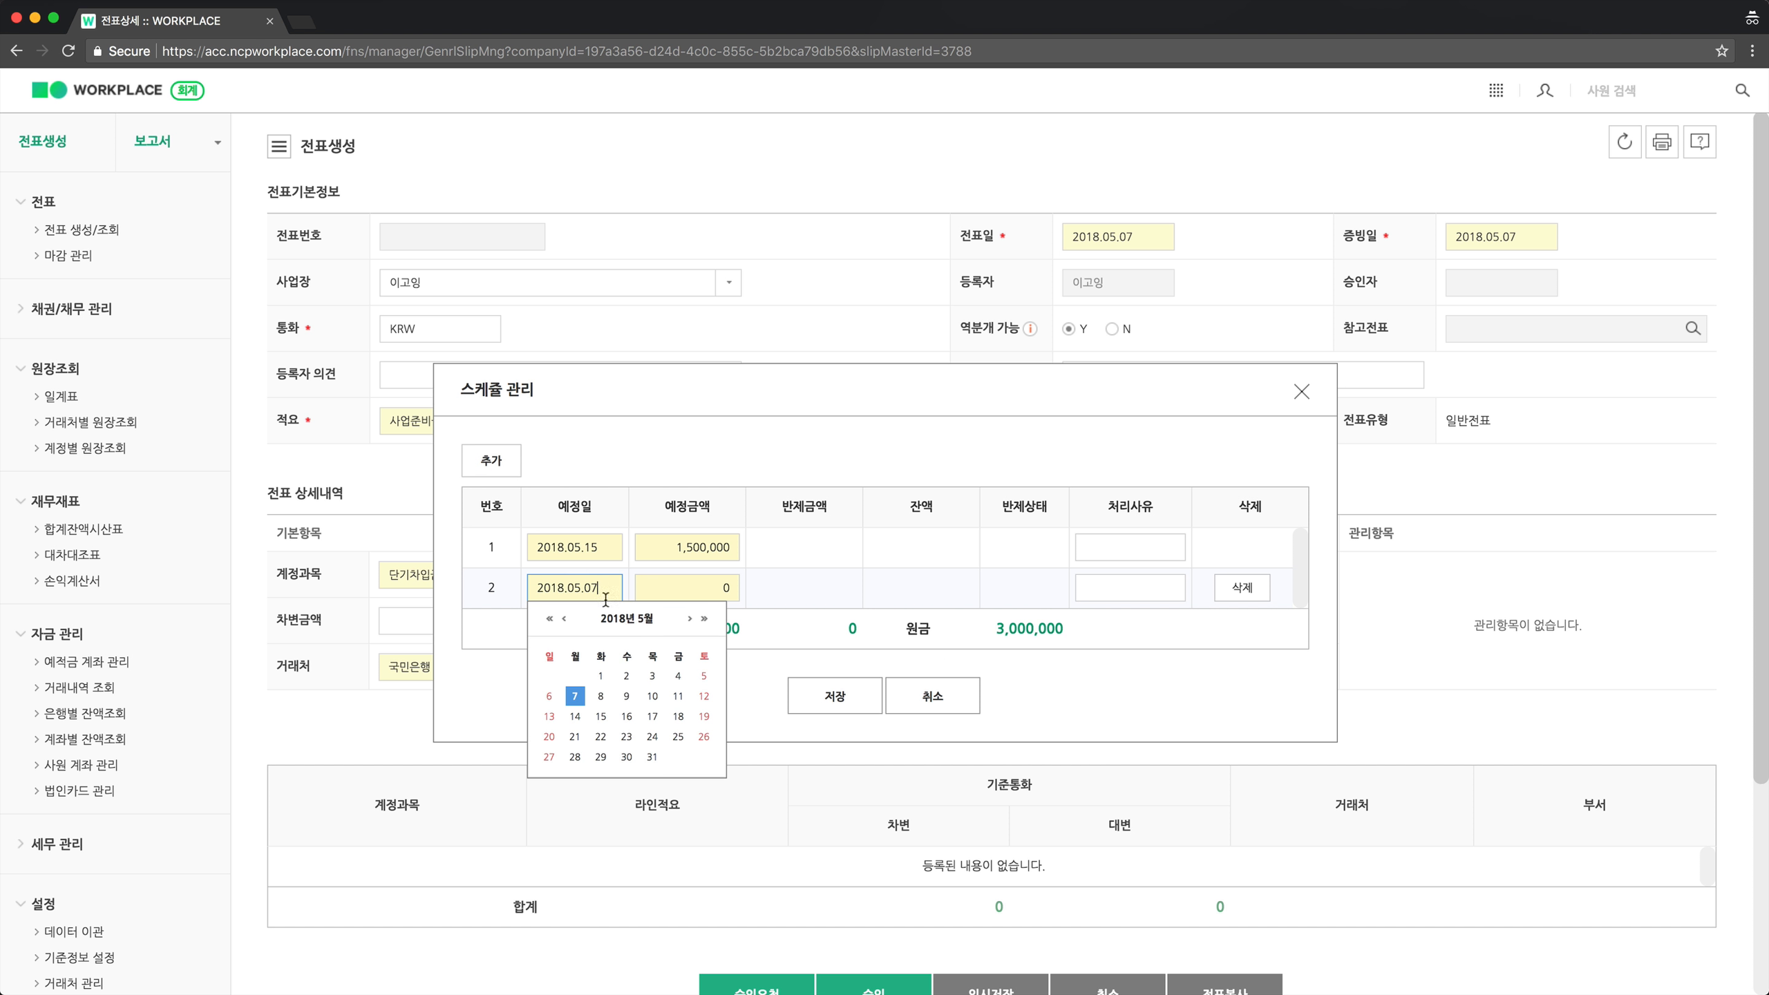
{"action": "left_click", "coordinate": [603, 738]}
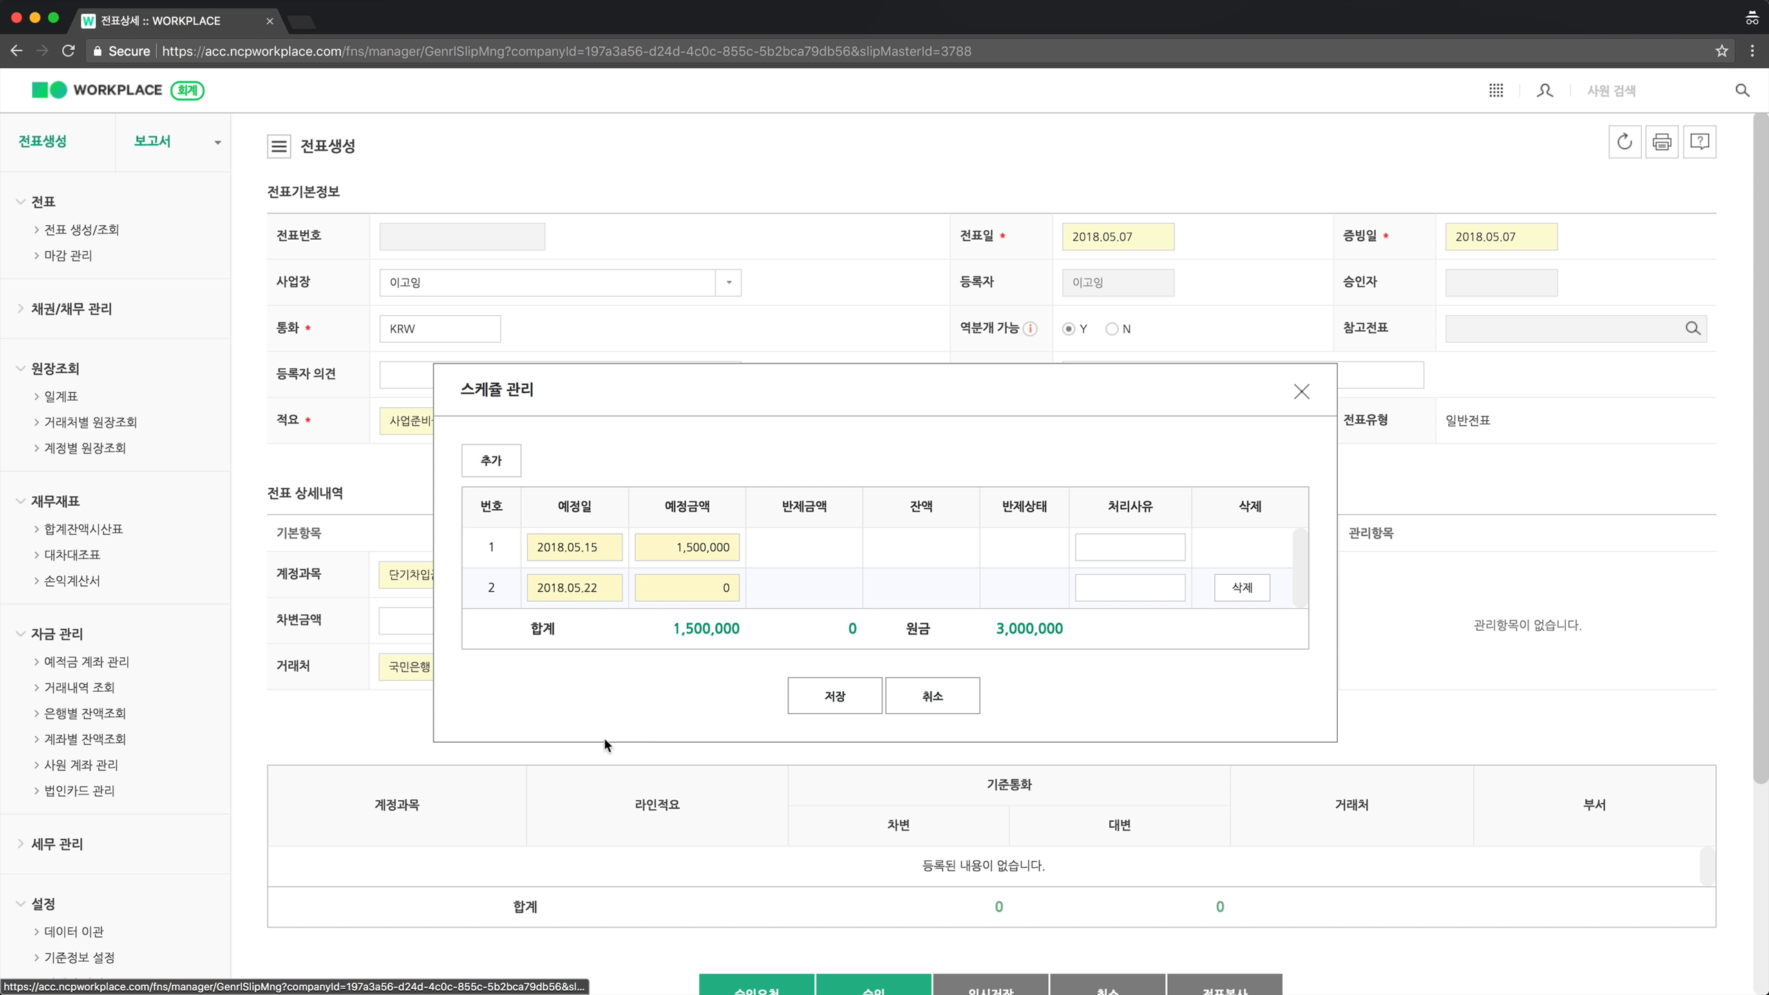
{"action": "left_click", "coordinate": [718, 592]}
{"action": "type", "text": "1500000"}
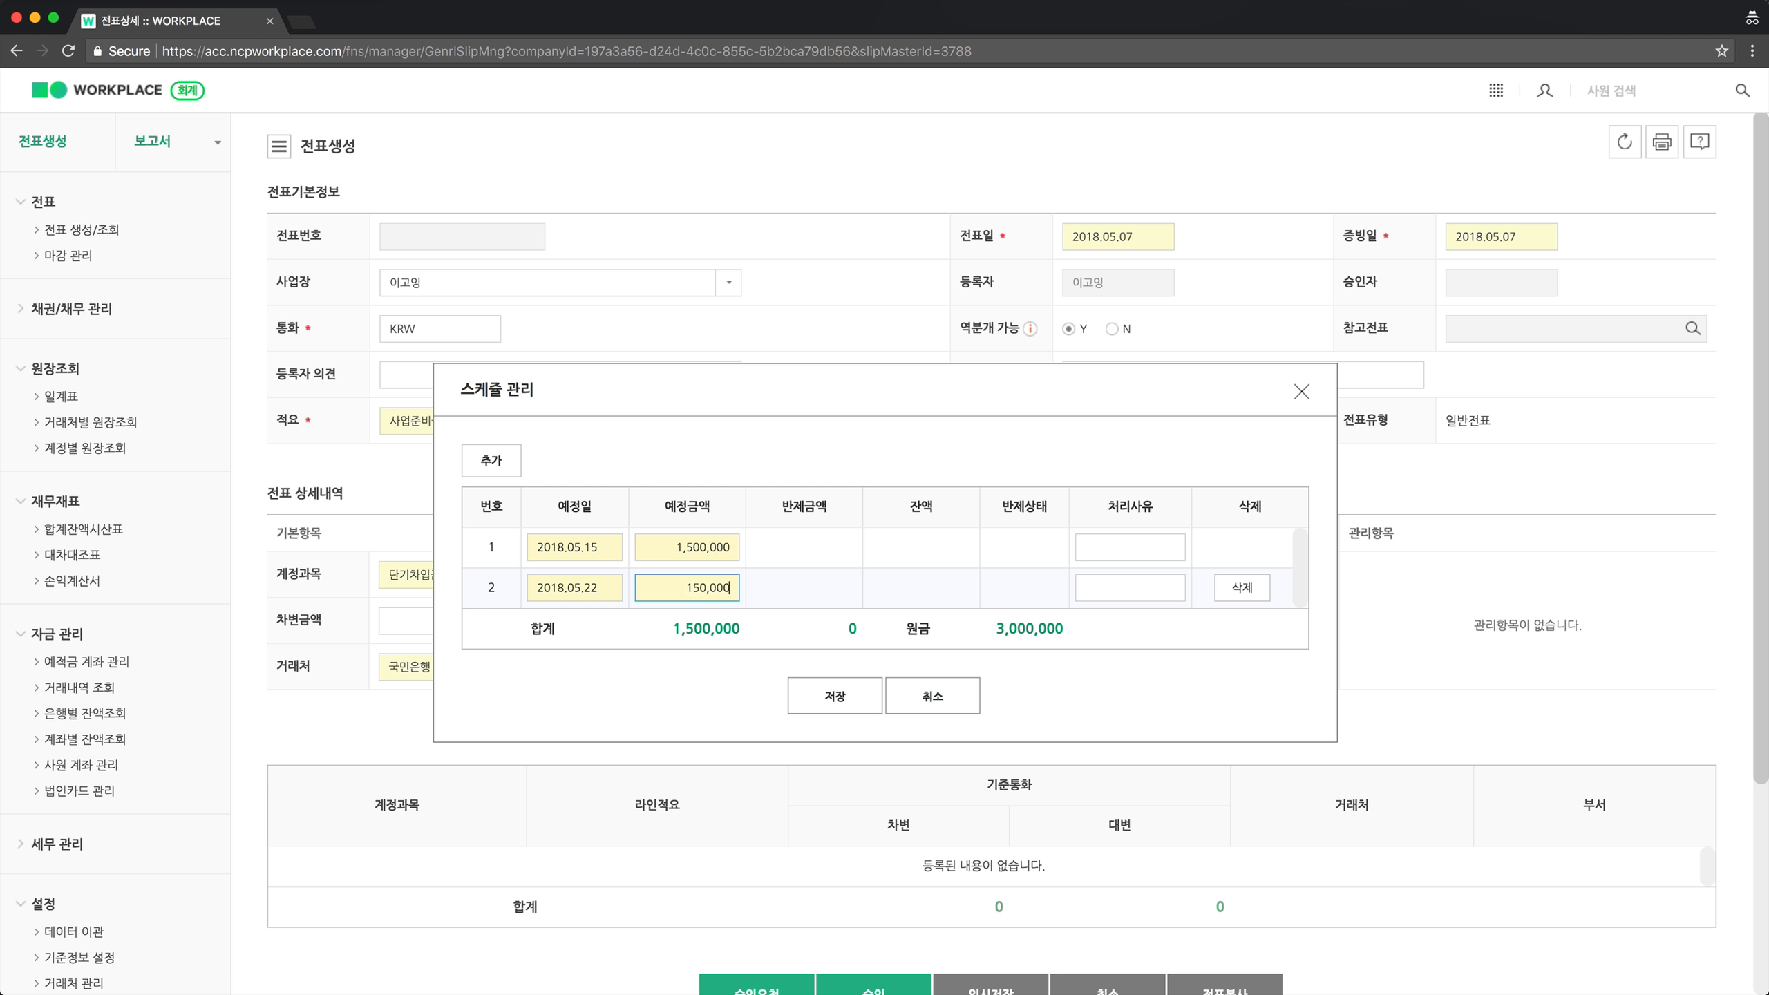
{"action": "left_click", "coordinate": [938, 612]}
{"action": "left_click", "coordinate": [864, 697]}
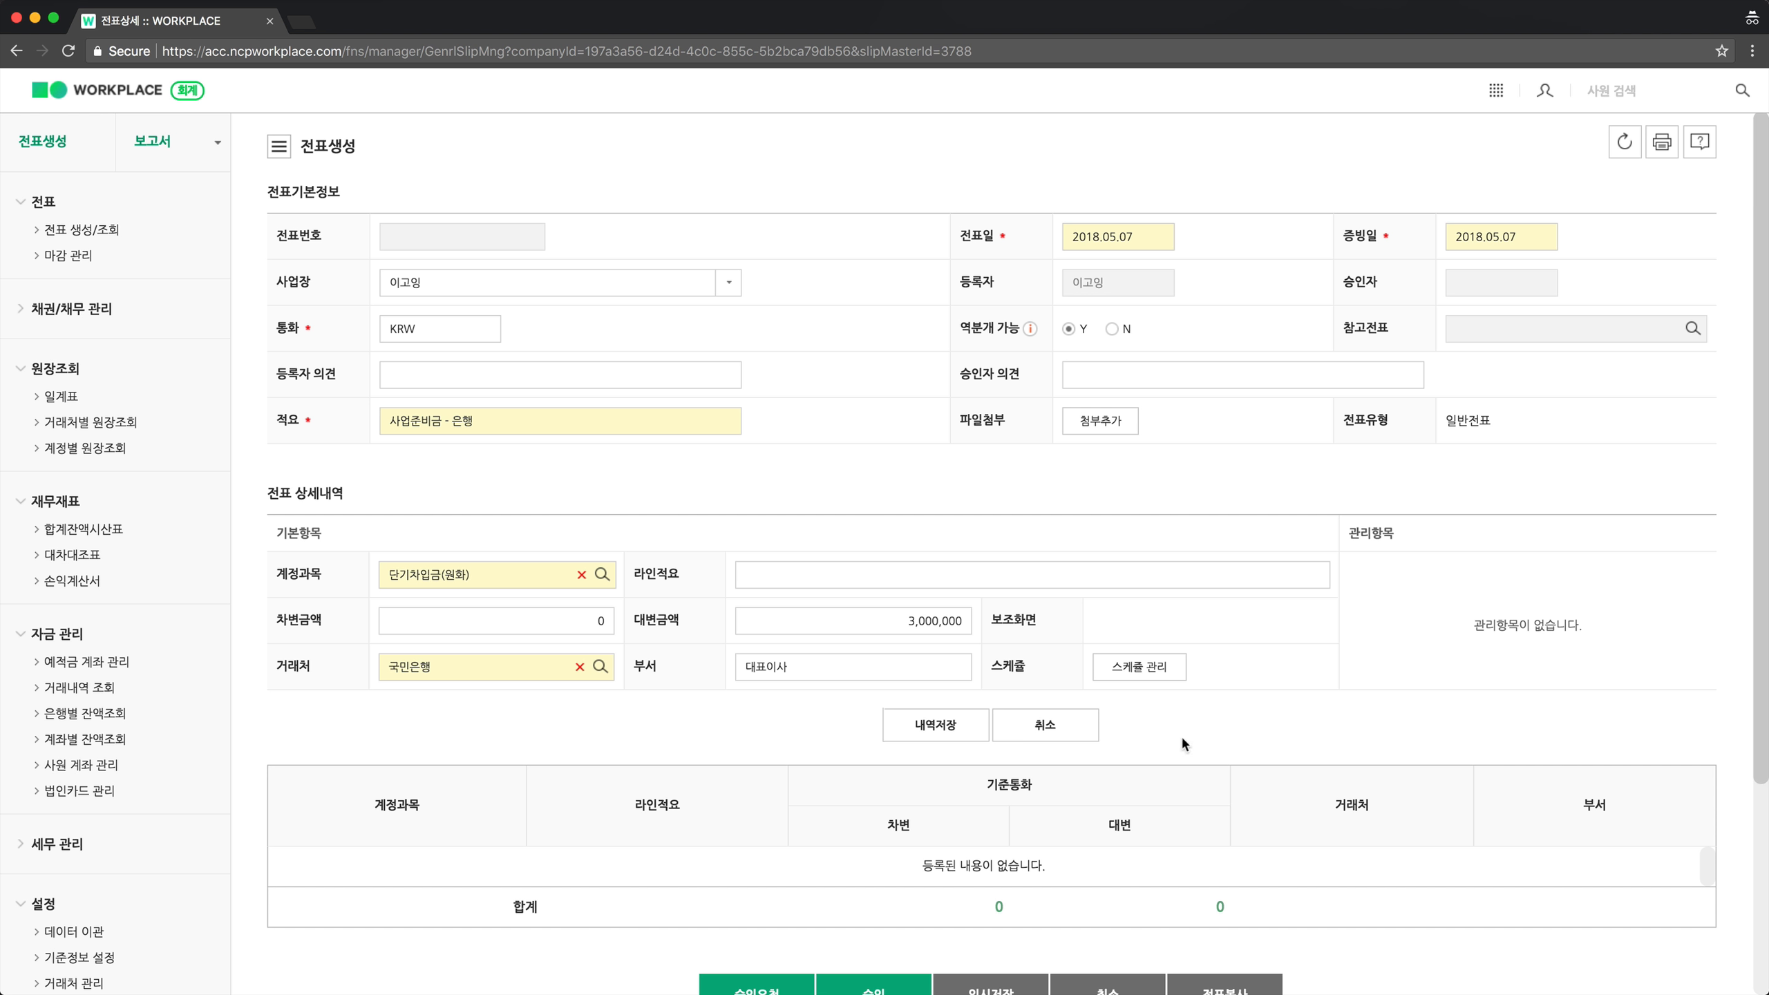
{"action": "left_click", "coordinate": [947, 739]}
{"action": "scroll", "coordinate": [946, 738], "scroll_direction": "down", "scroll_amount": 2}
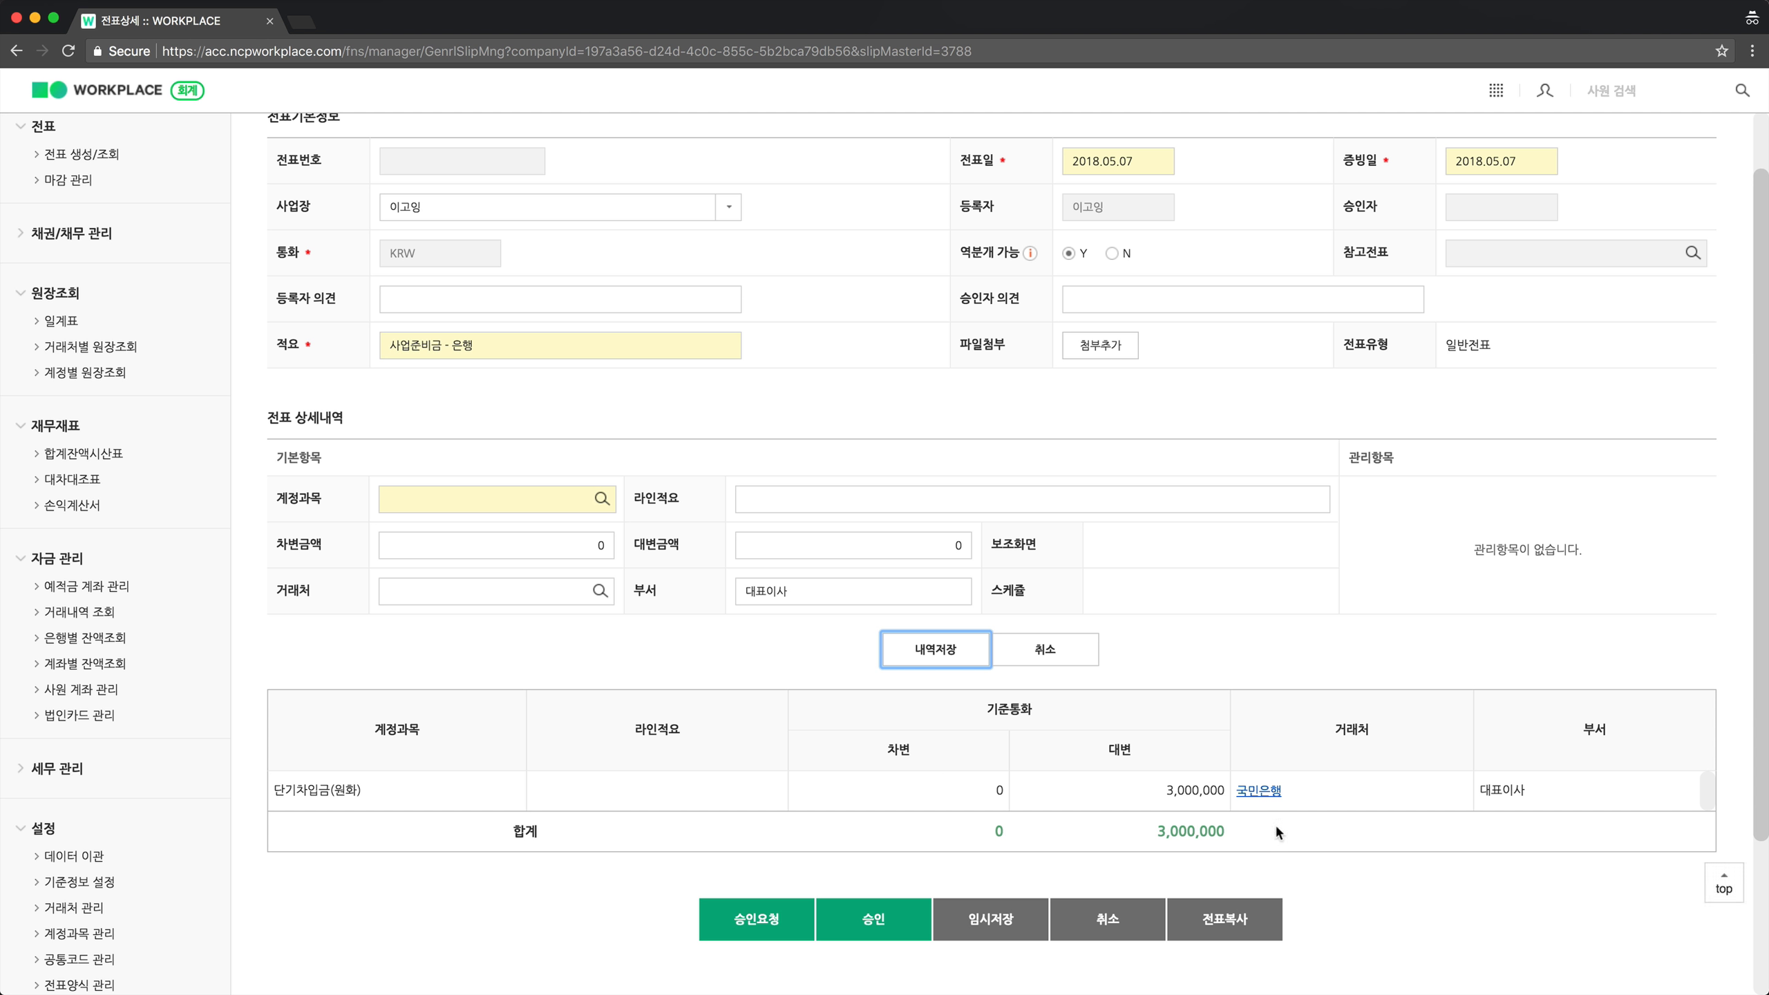
{"action": "left_click", "coordinate": [1296, 628]}
In 예적금 계좌 관리, add a new 예금 / 보통예금 account row at 기업은행.
{"action": "left_click", "coordinate": [104, 598]}
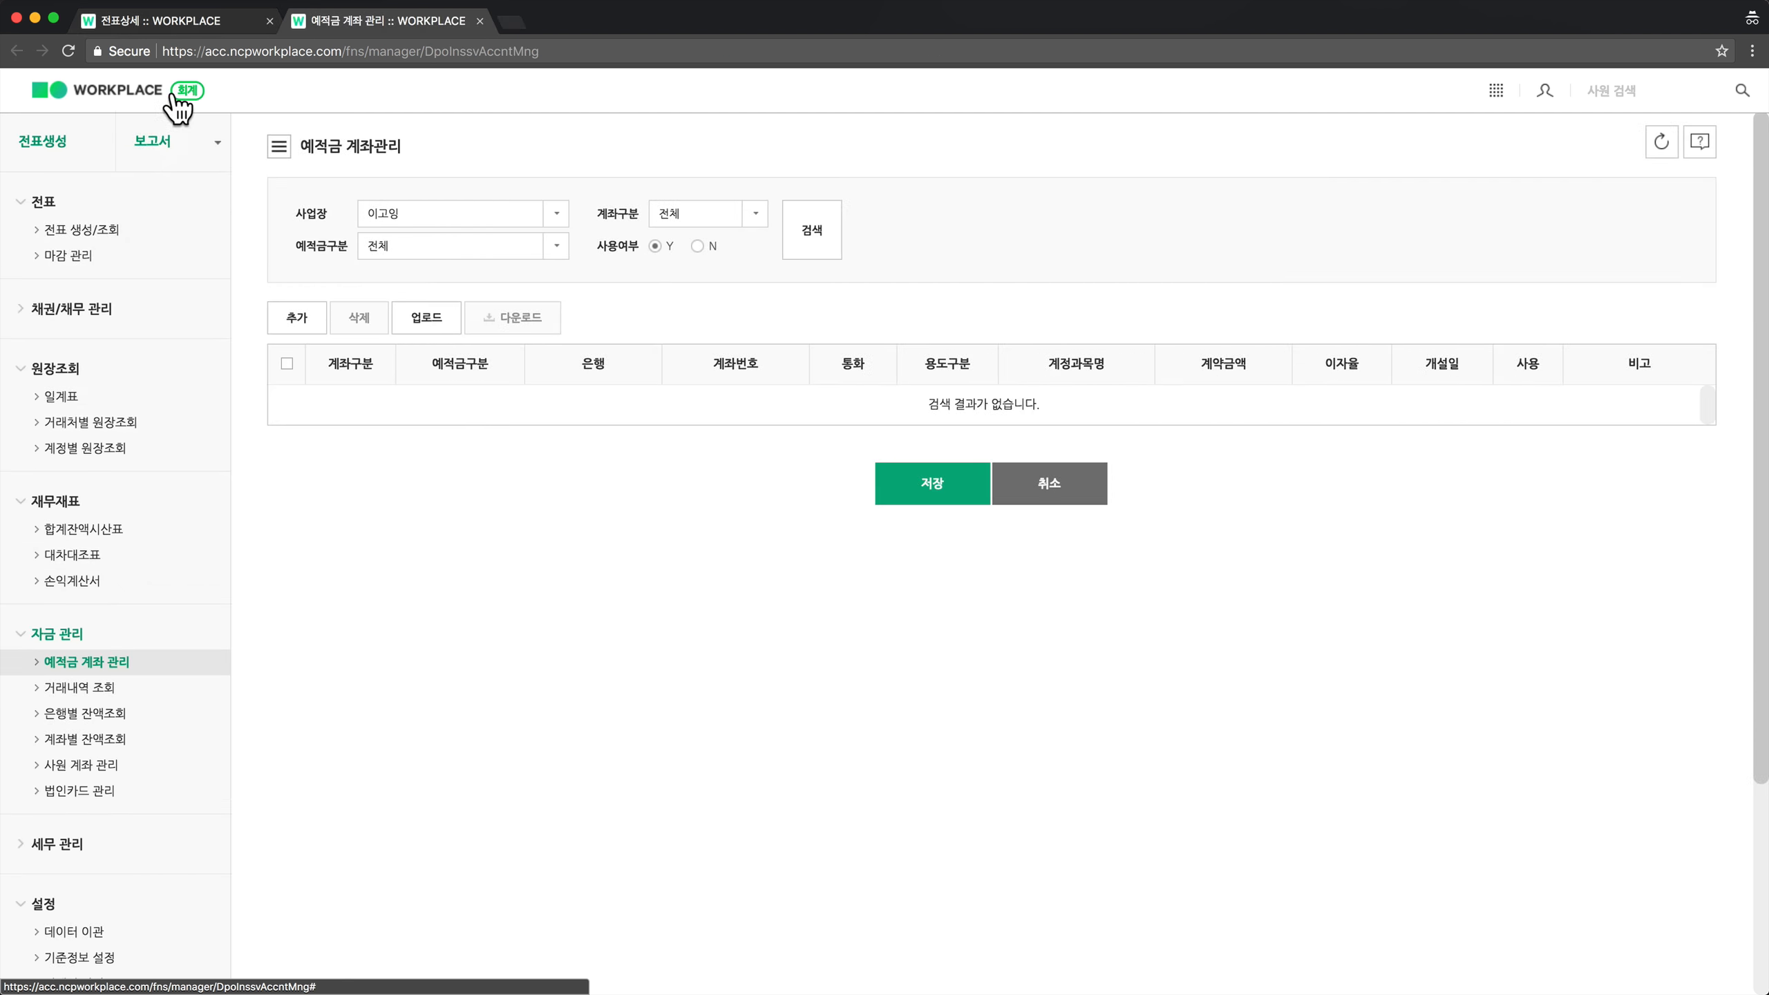
{"action": "left_click", "coordinate": [297, 320]}
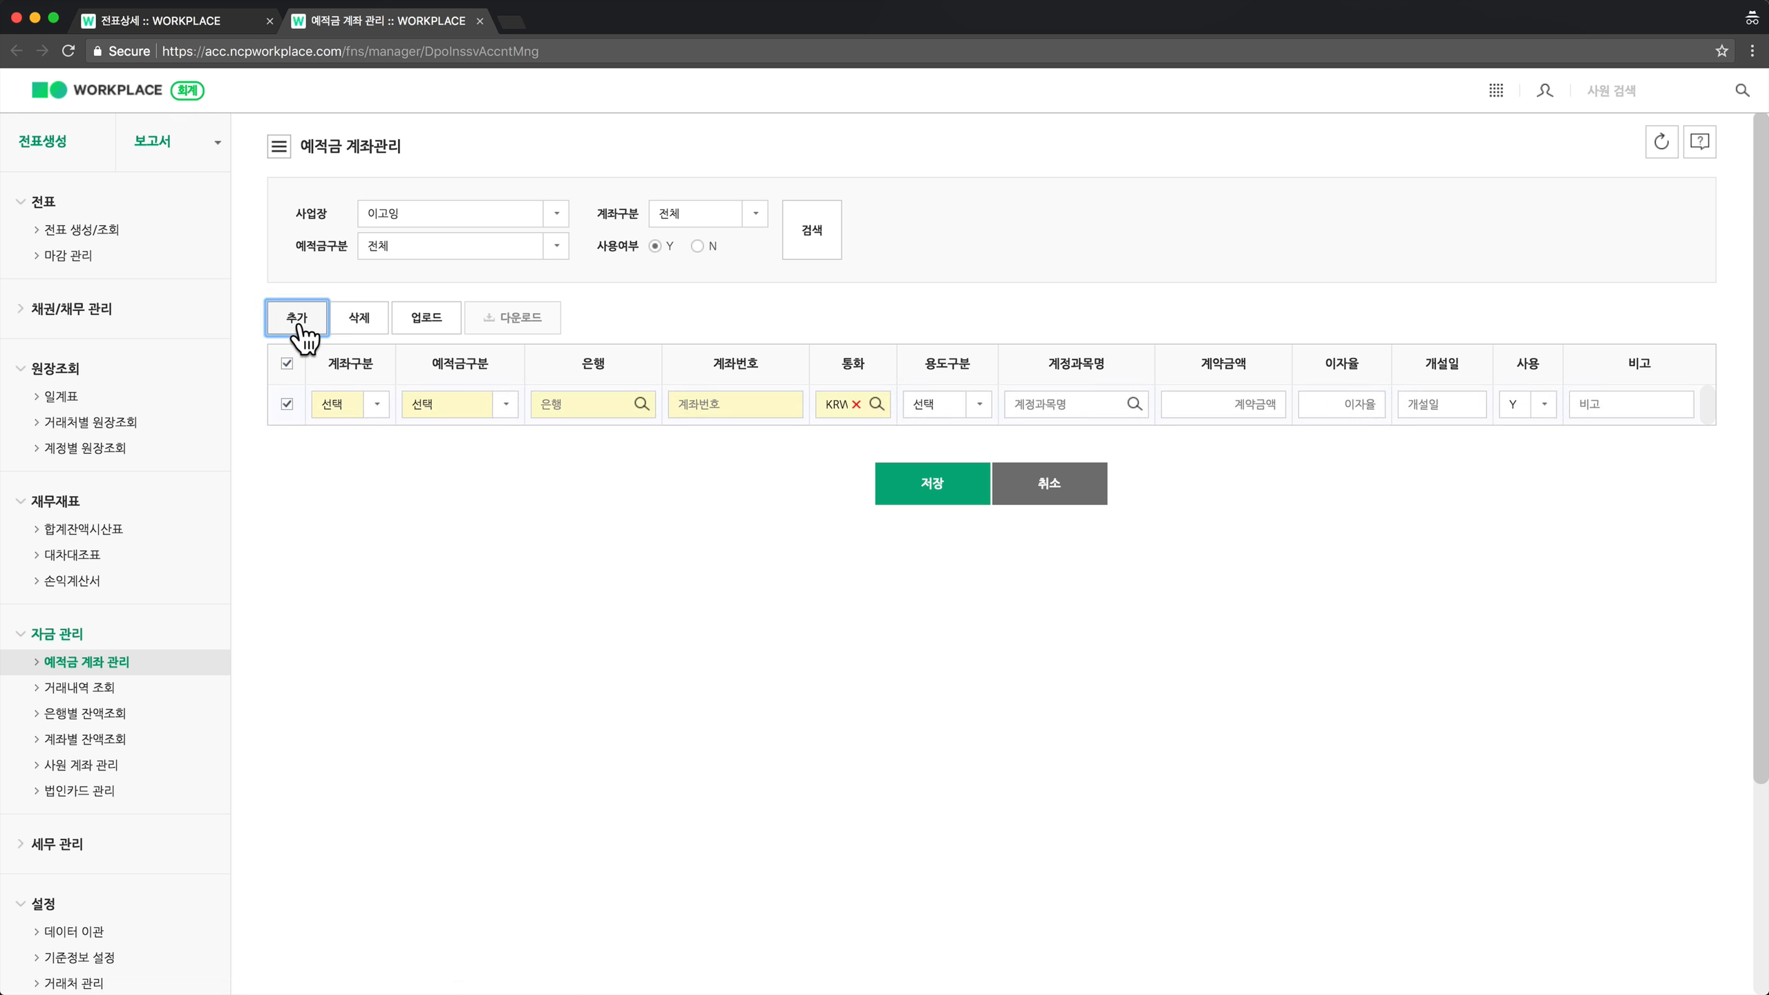
{"action": "left_click", "coordinate": [359, 418]}
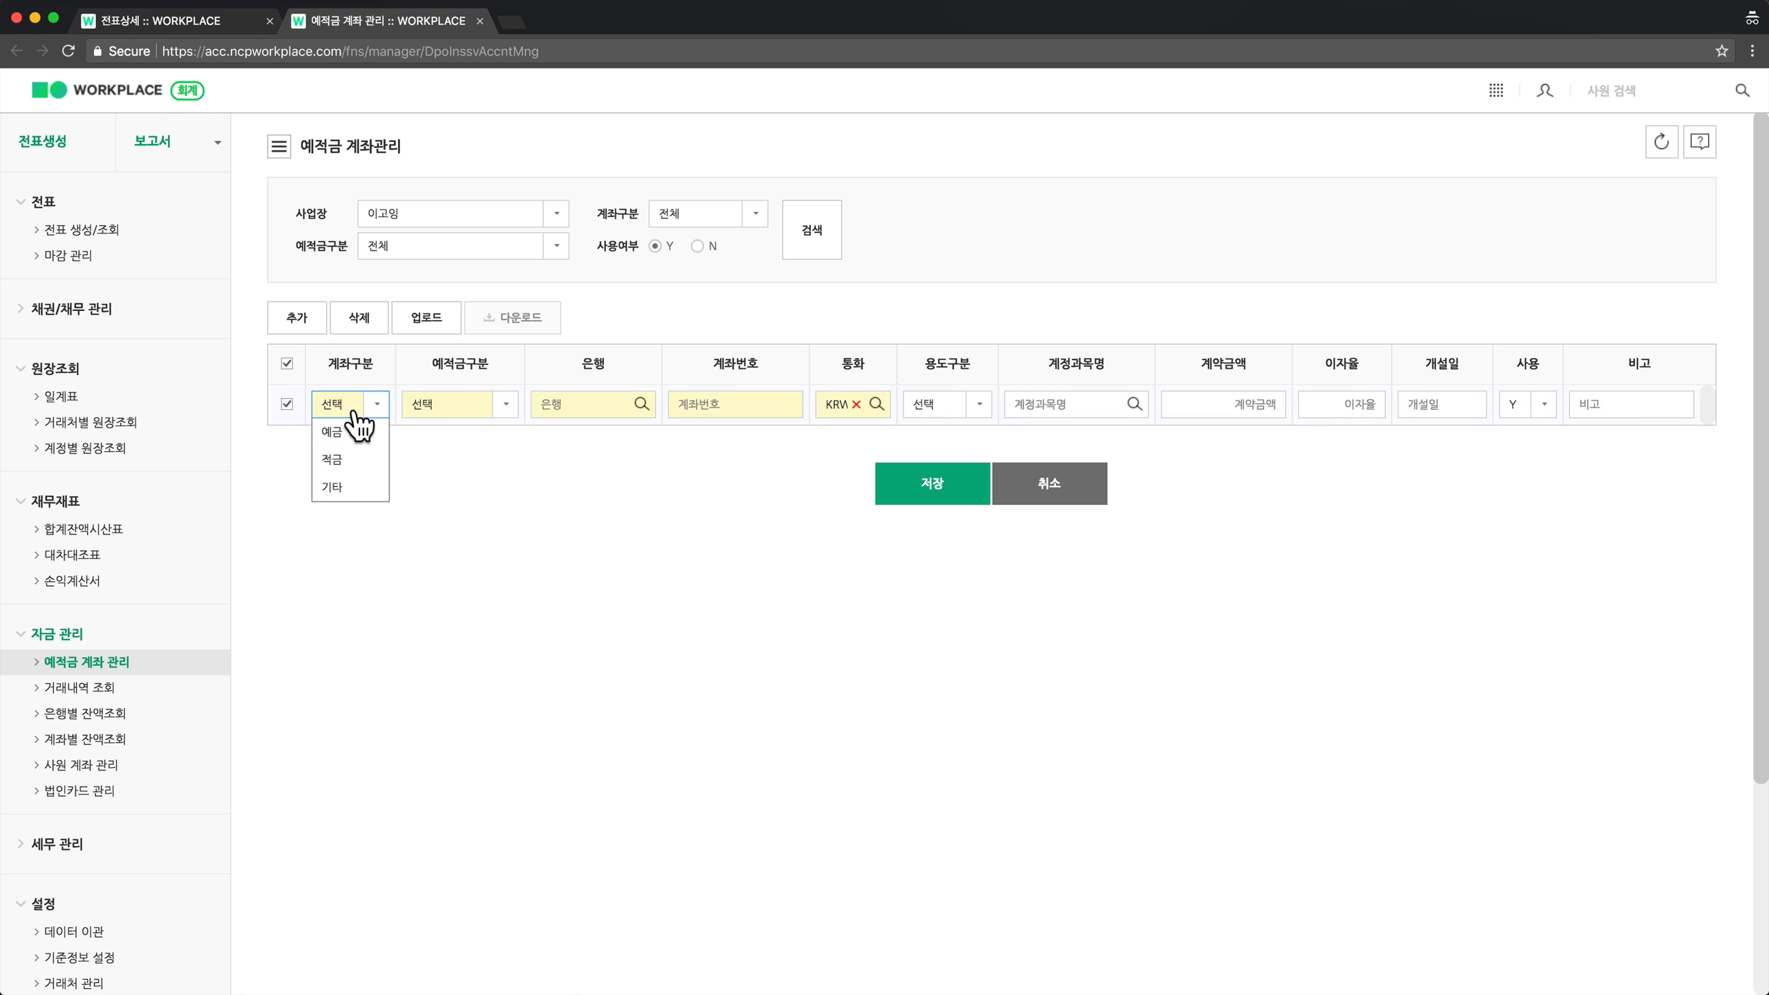
{"action": "left_click", "coordinate": [345, 440]}
{"action": "left_click", "coordinate": [464, 409]}
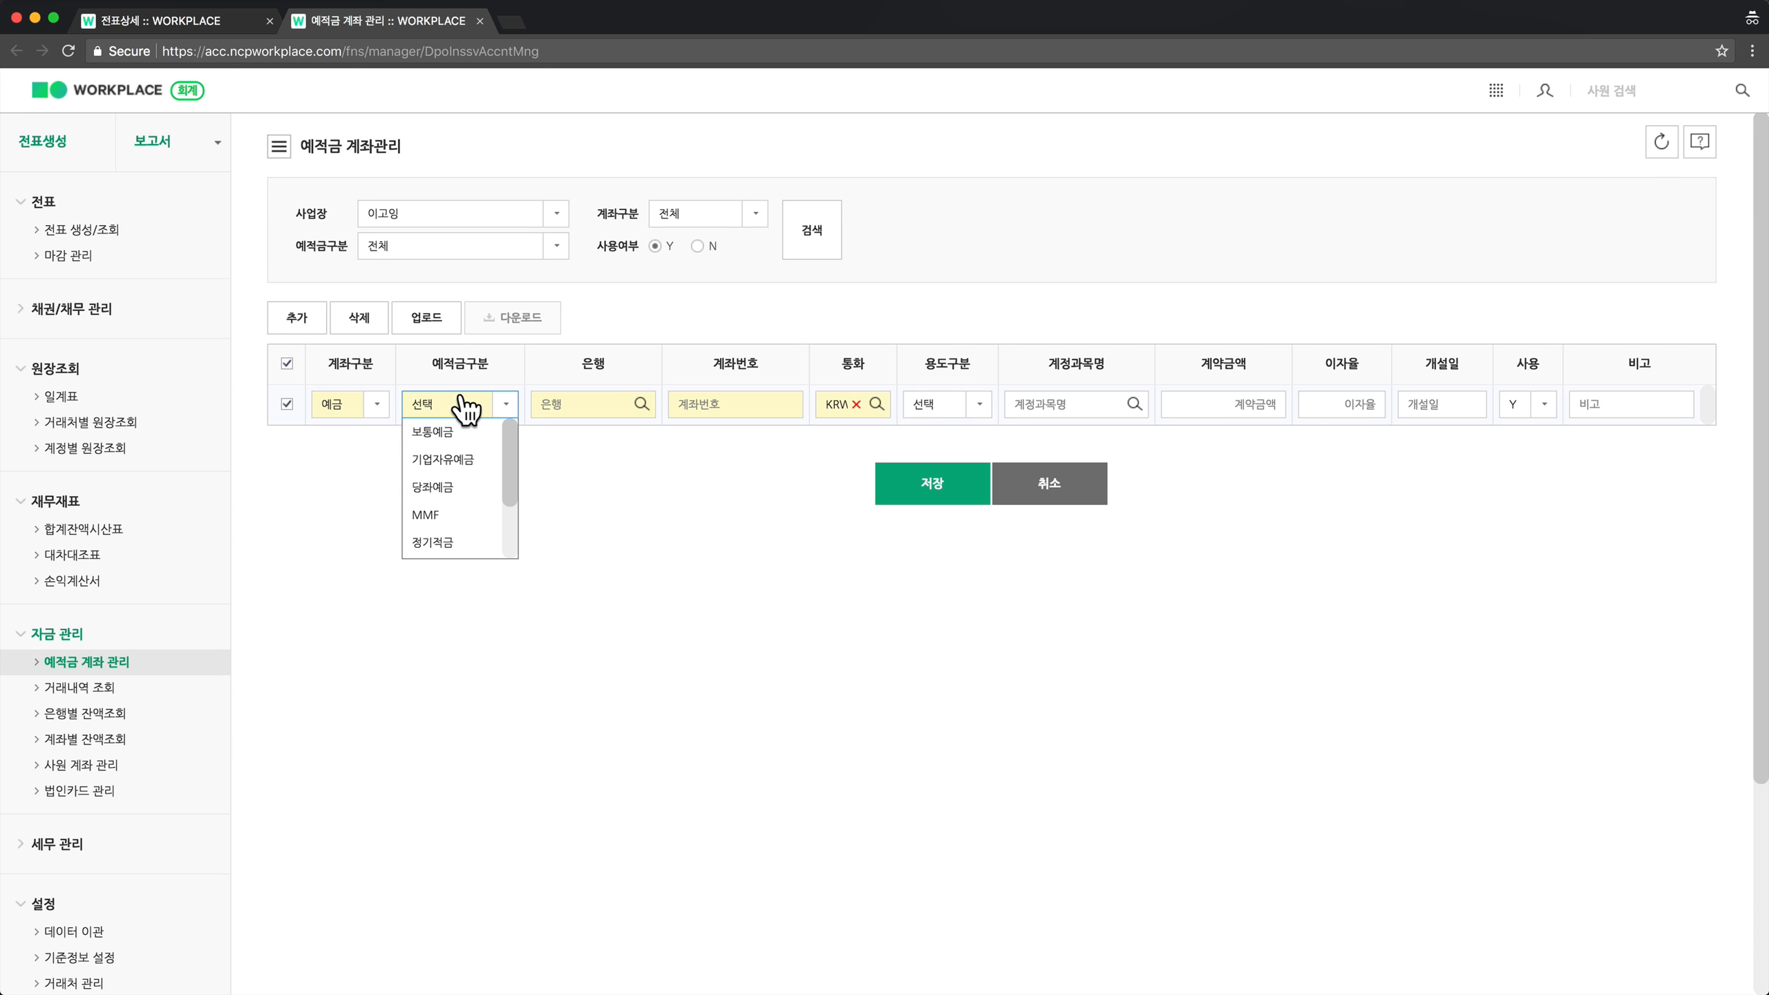
{"action": "left_click", "coordinate": [463, 436]}
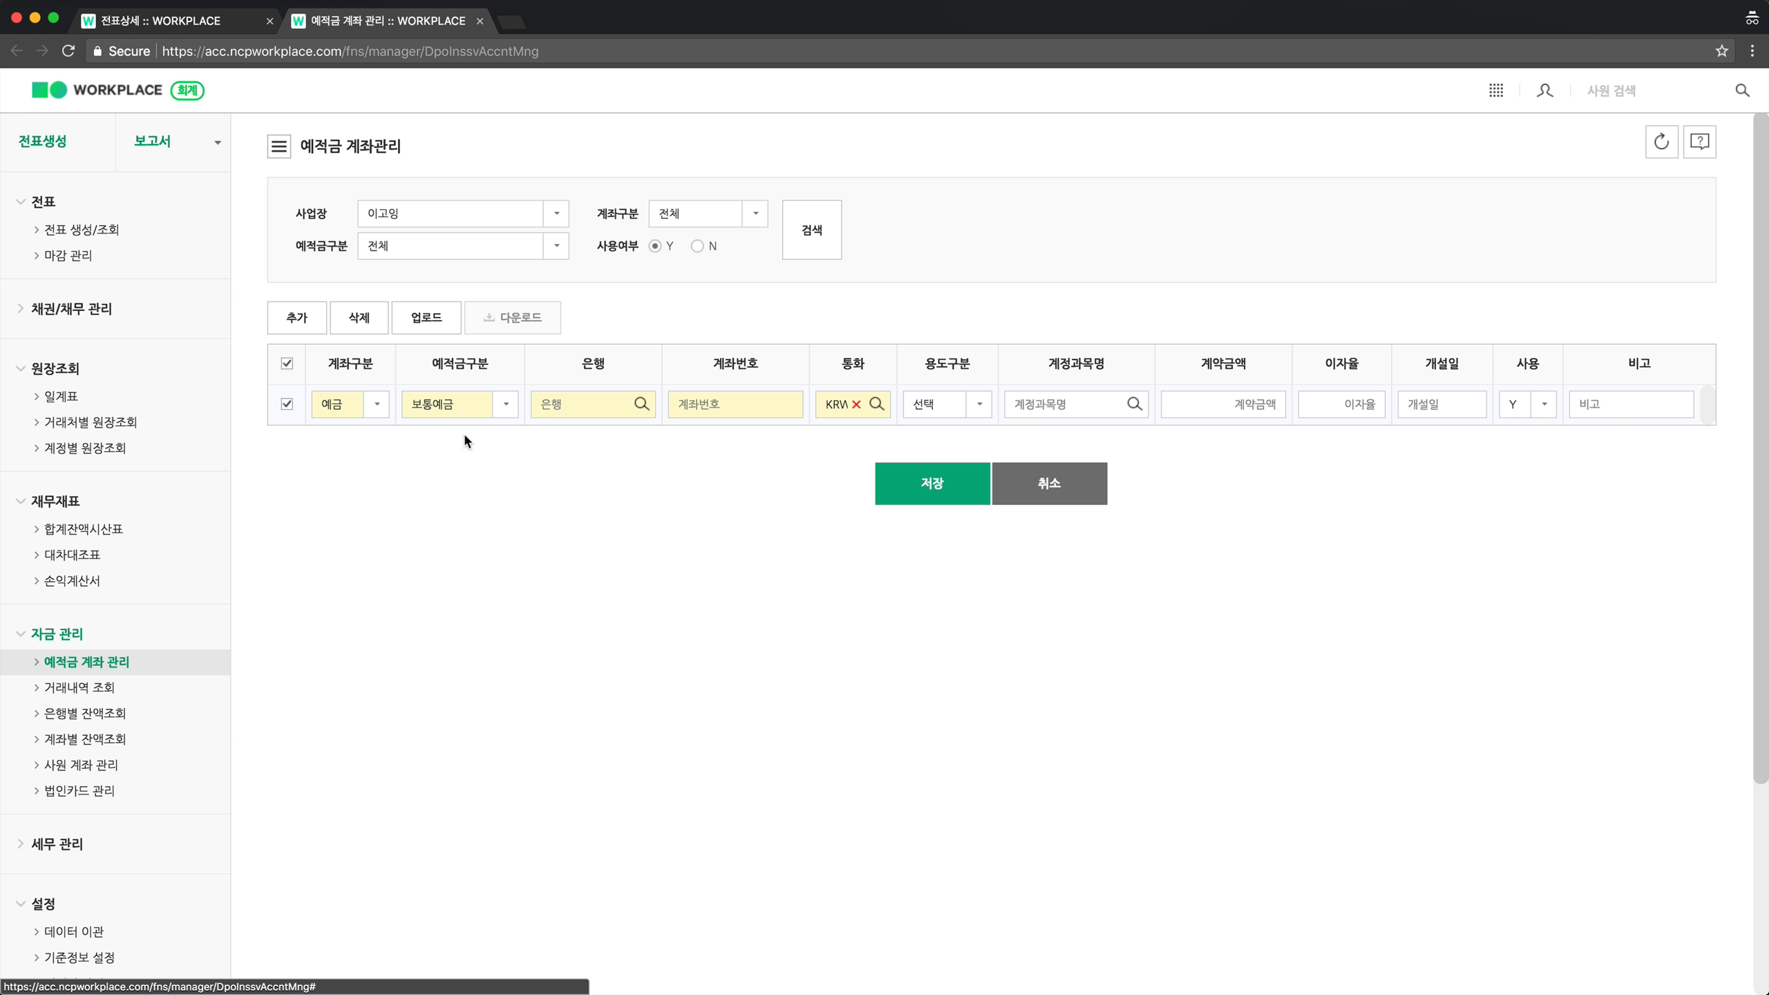
{"action": "left_click", "coordinate": [605, 411]}
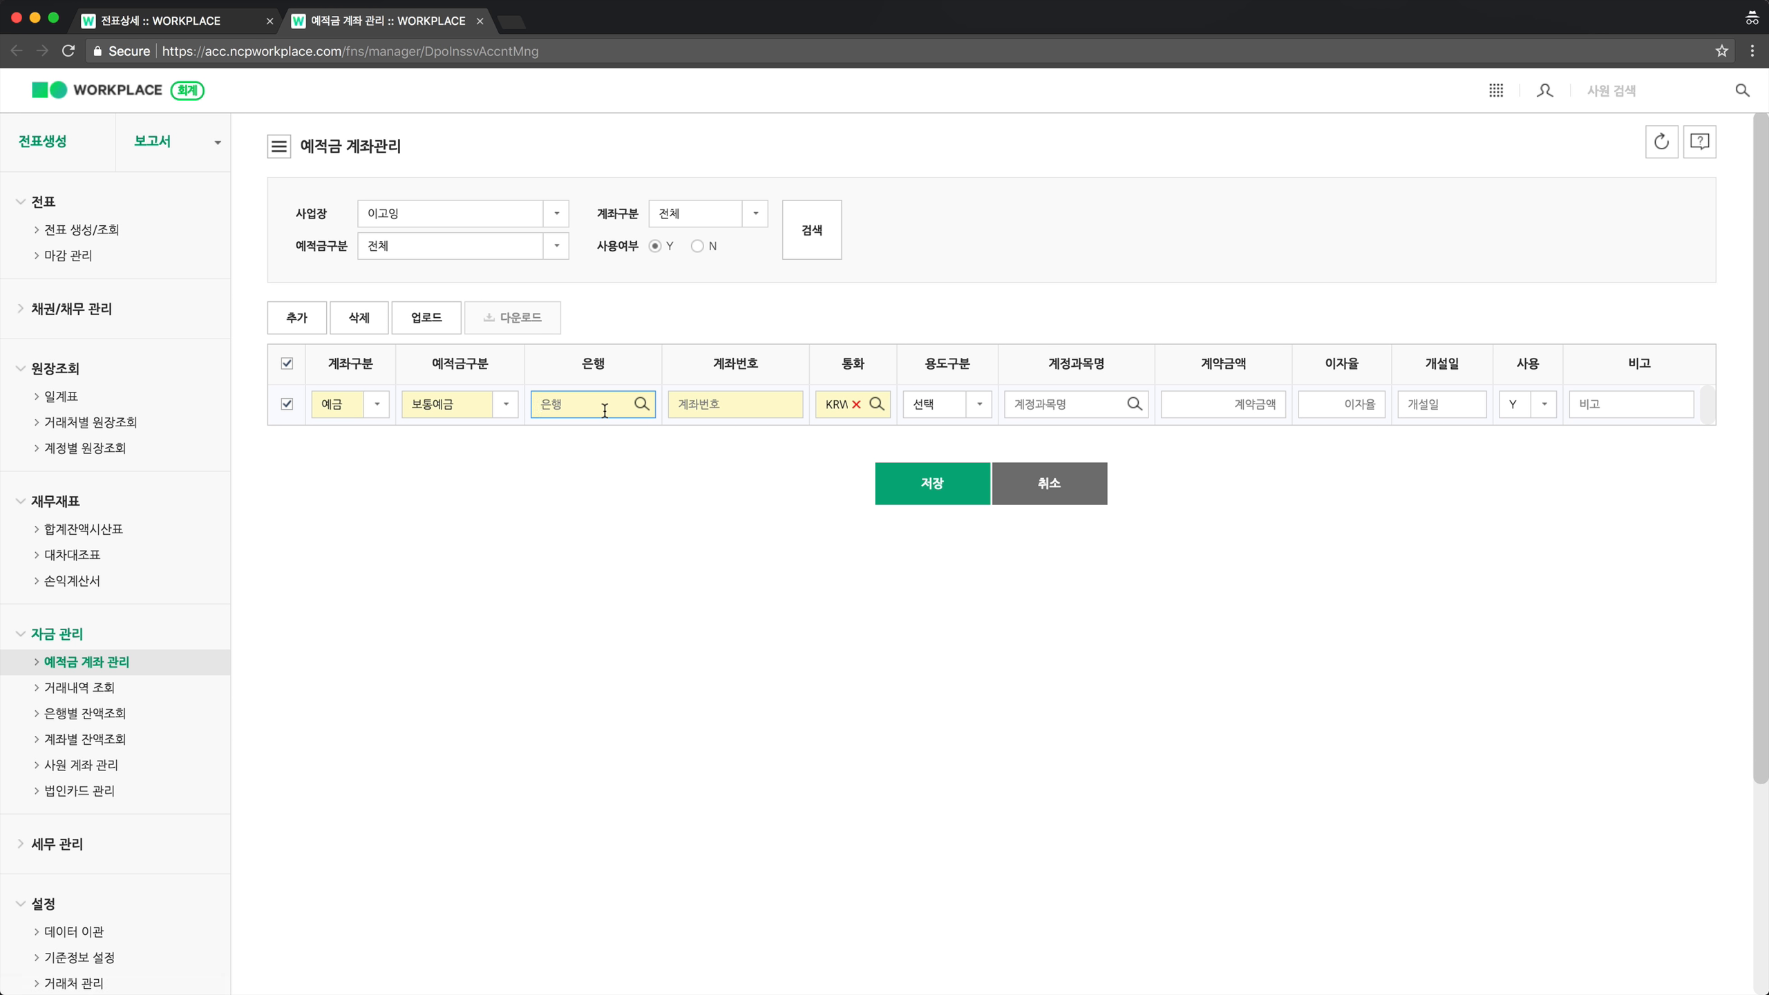
{"action": "left_click", "coordinate": [639, 407]}
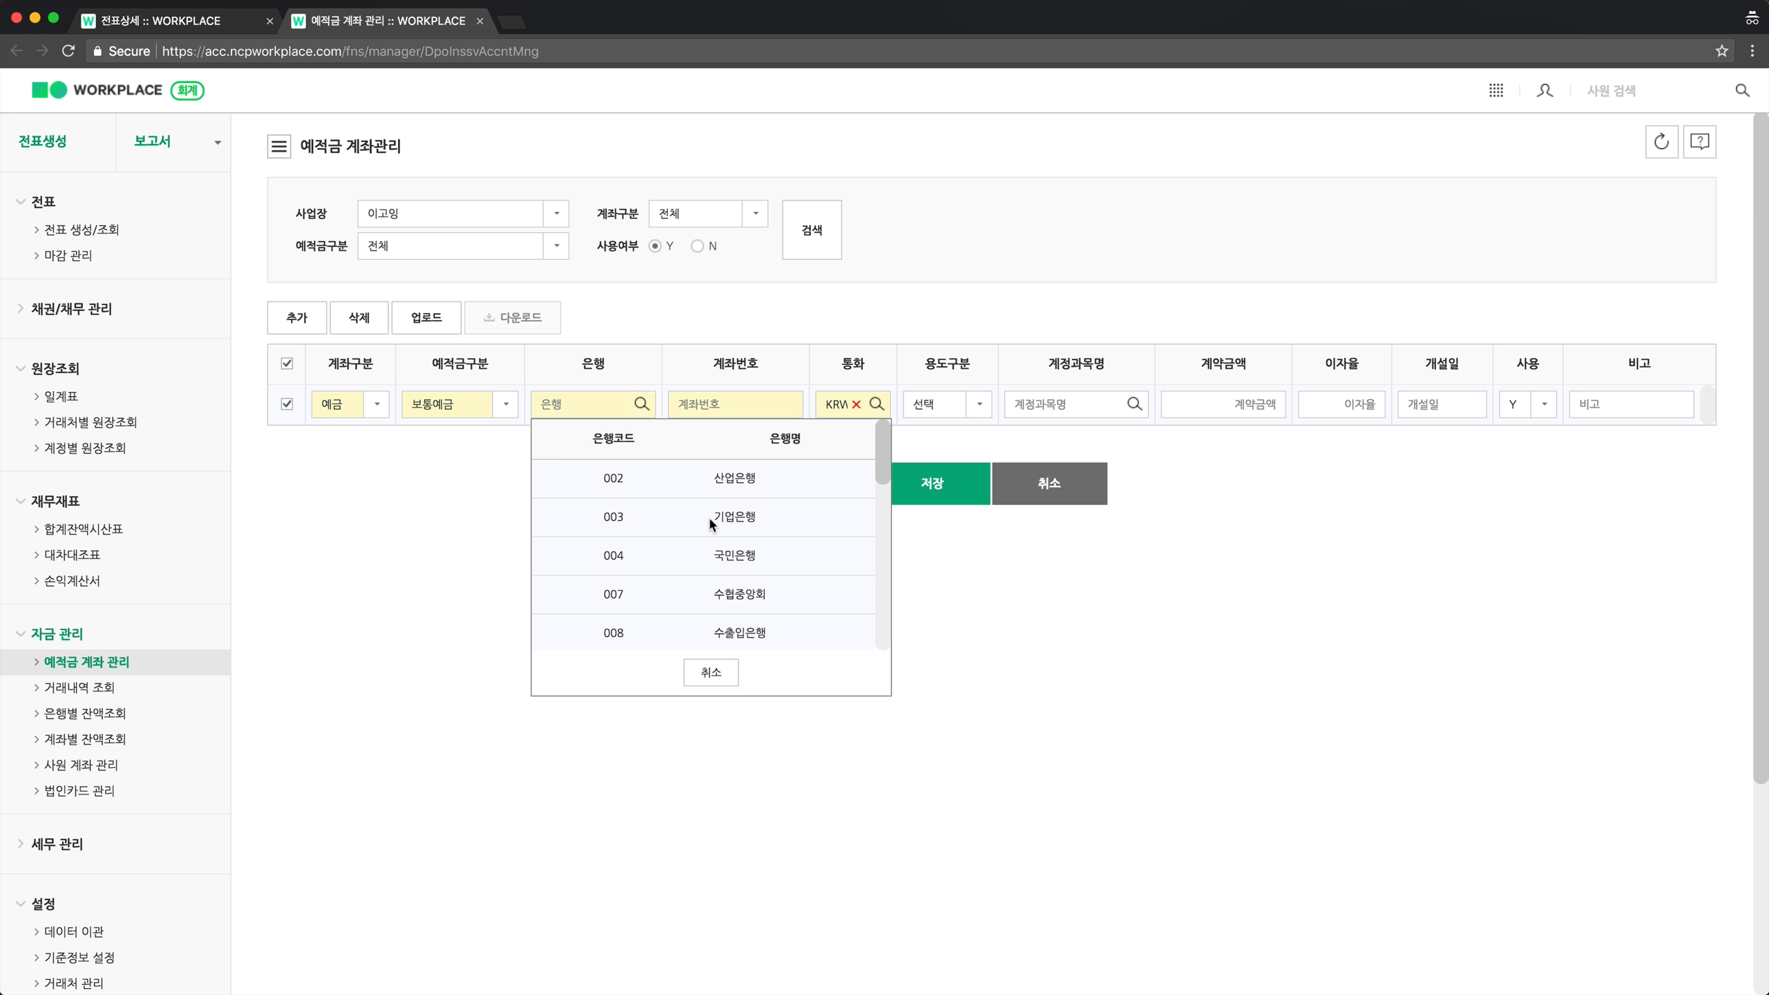
{"action": "left_click", "coordinate": [625, 519]}
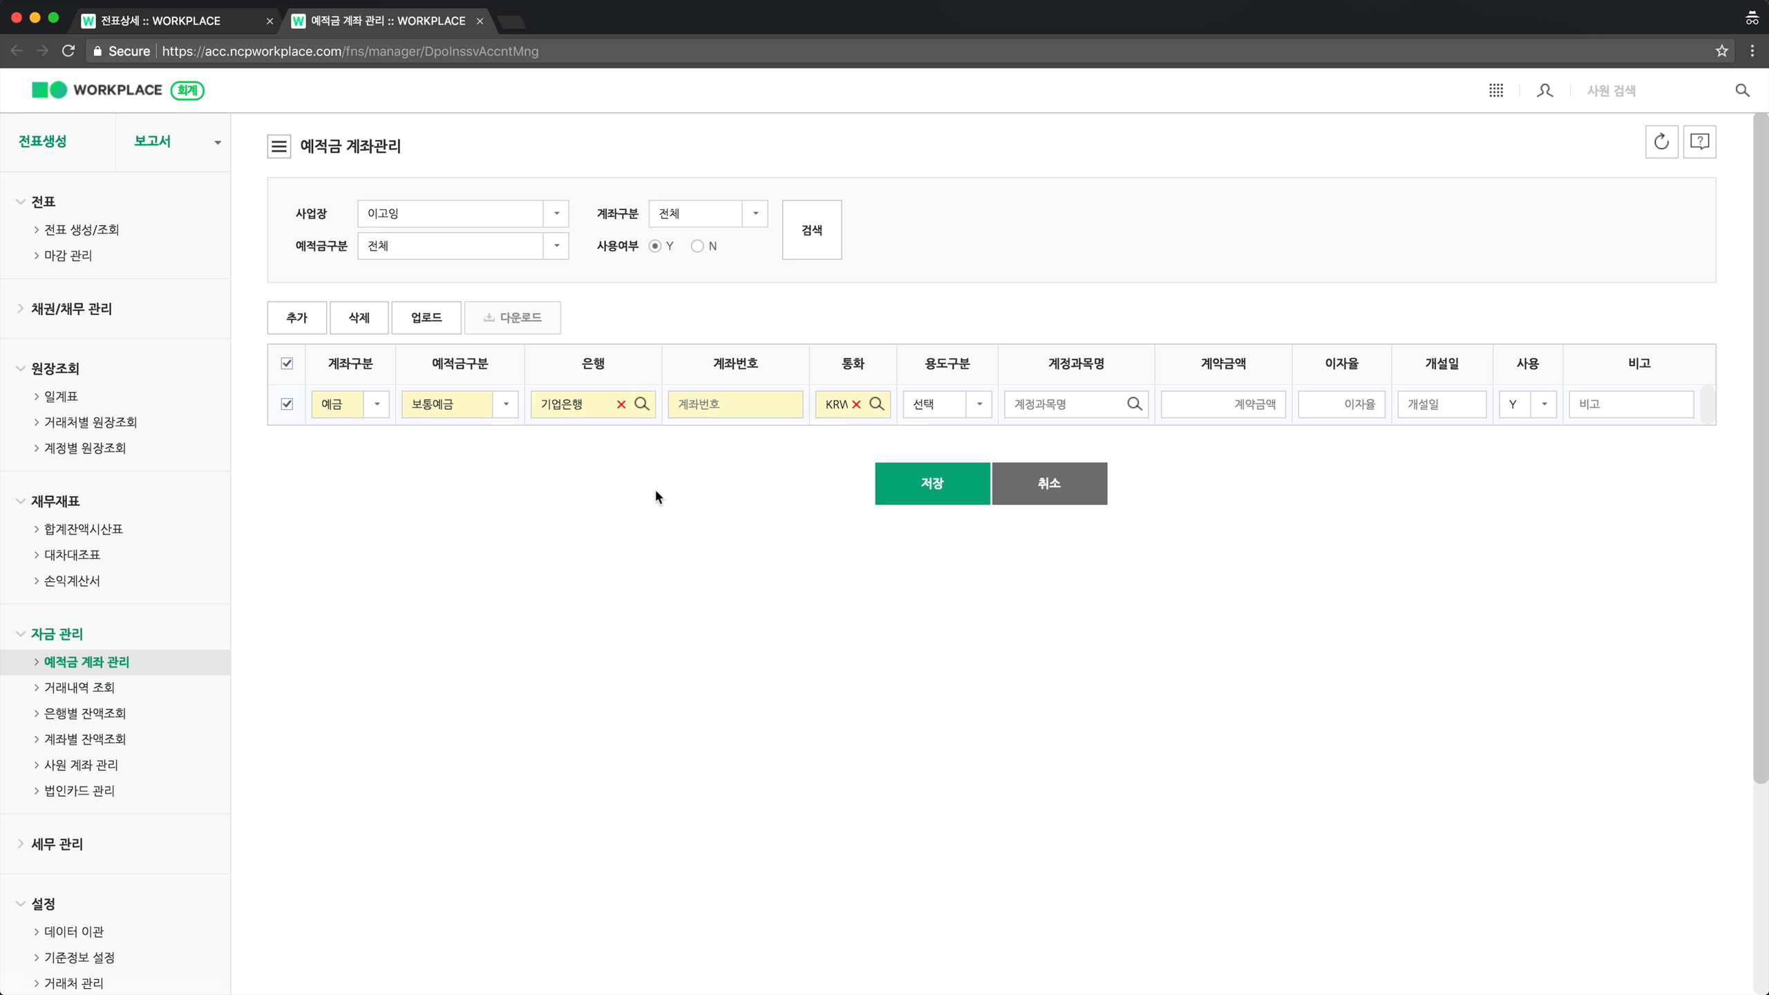
Enter the deposit account's number and save the new account.
{"action": "left_click", "coordinate": [724, 405]}
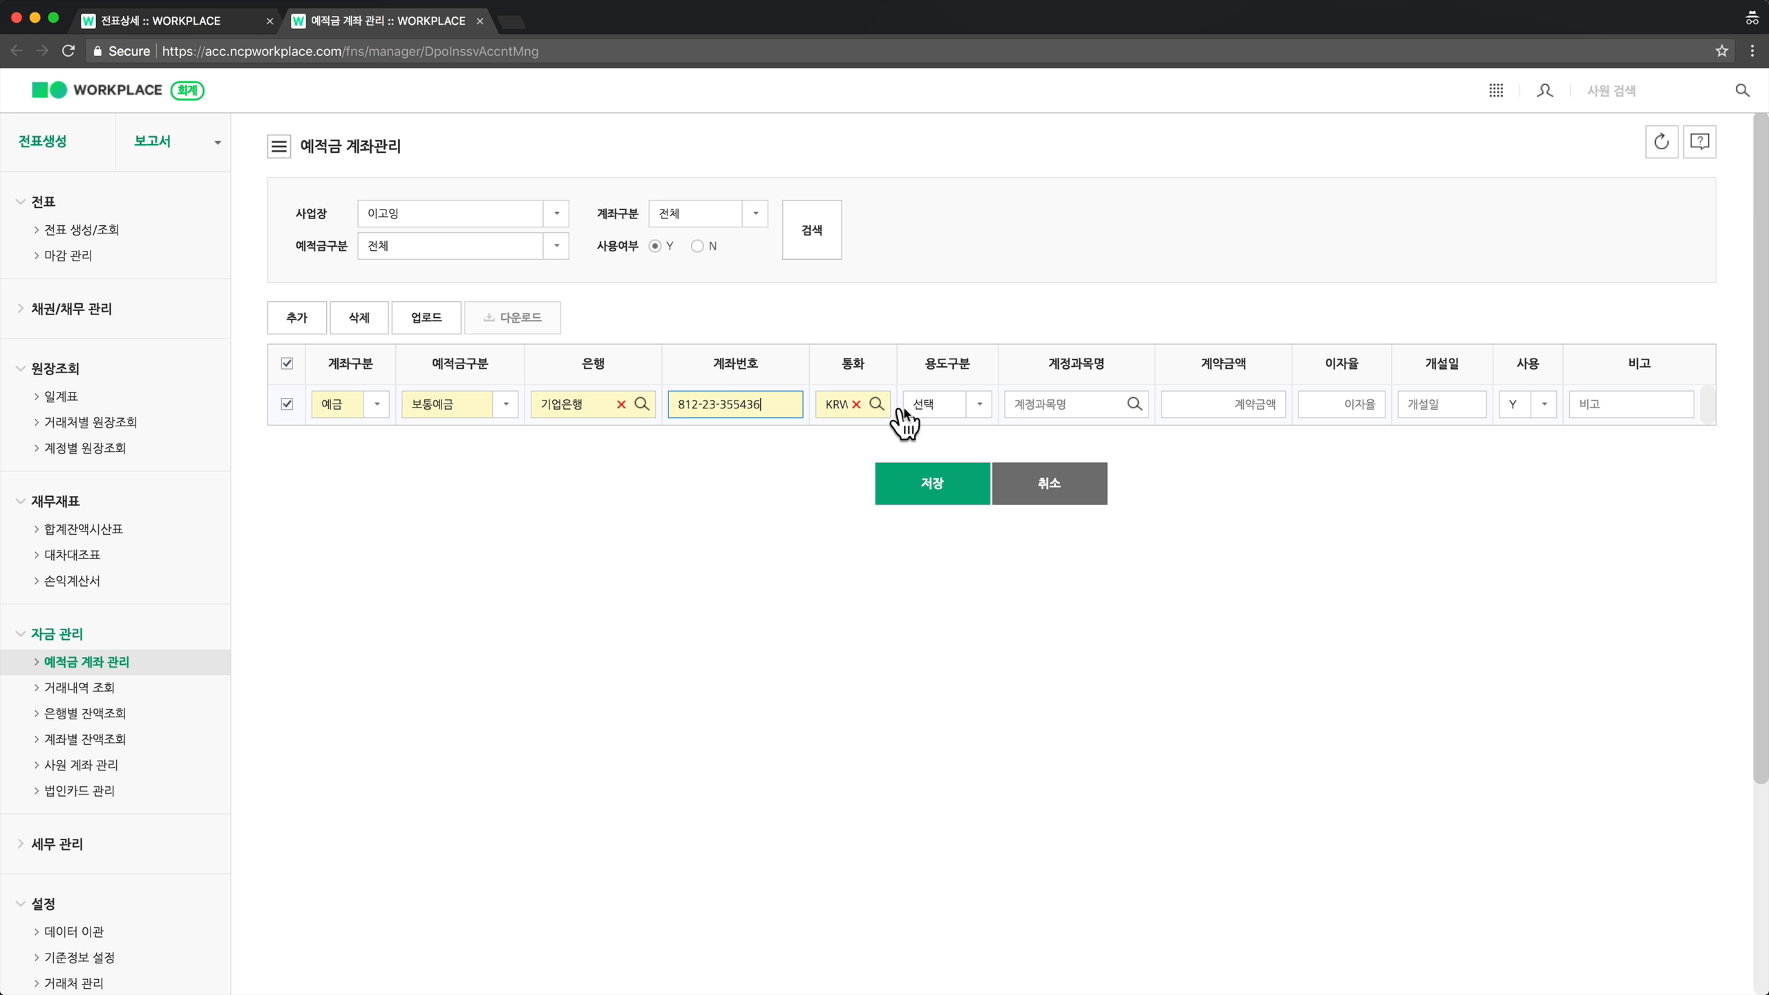
{"action": "left_click", "coordinate": [1188, 401]}
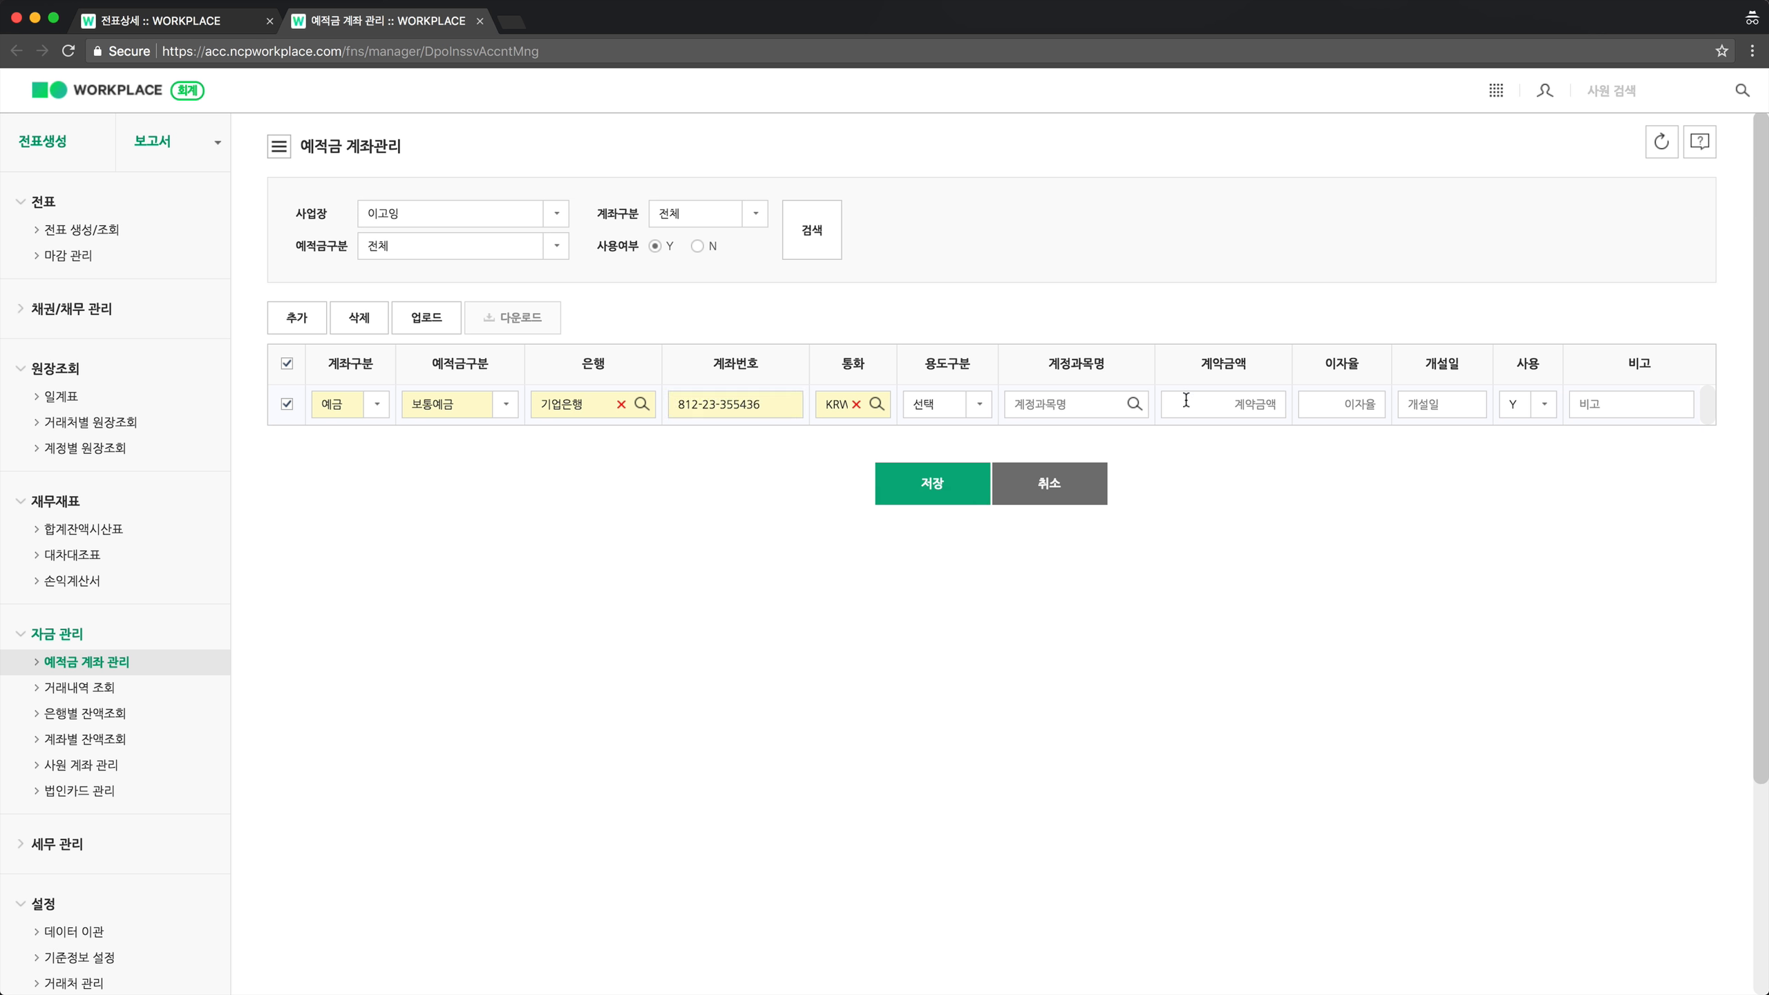
{"action": "left_click", "coordinate": [942, 505]}
{"action": "left_click", "coordinate": [903, 603]}
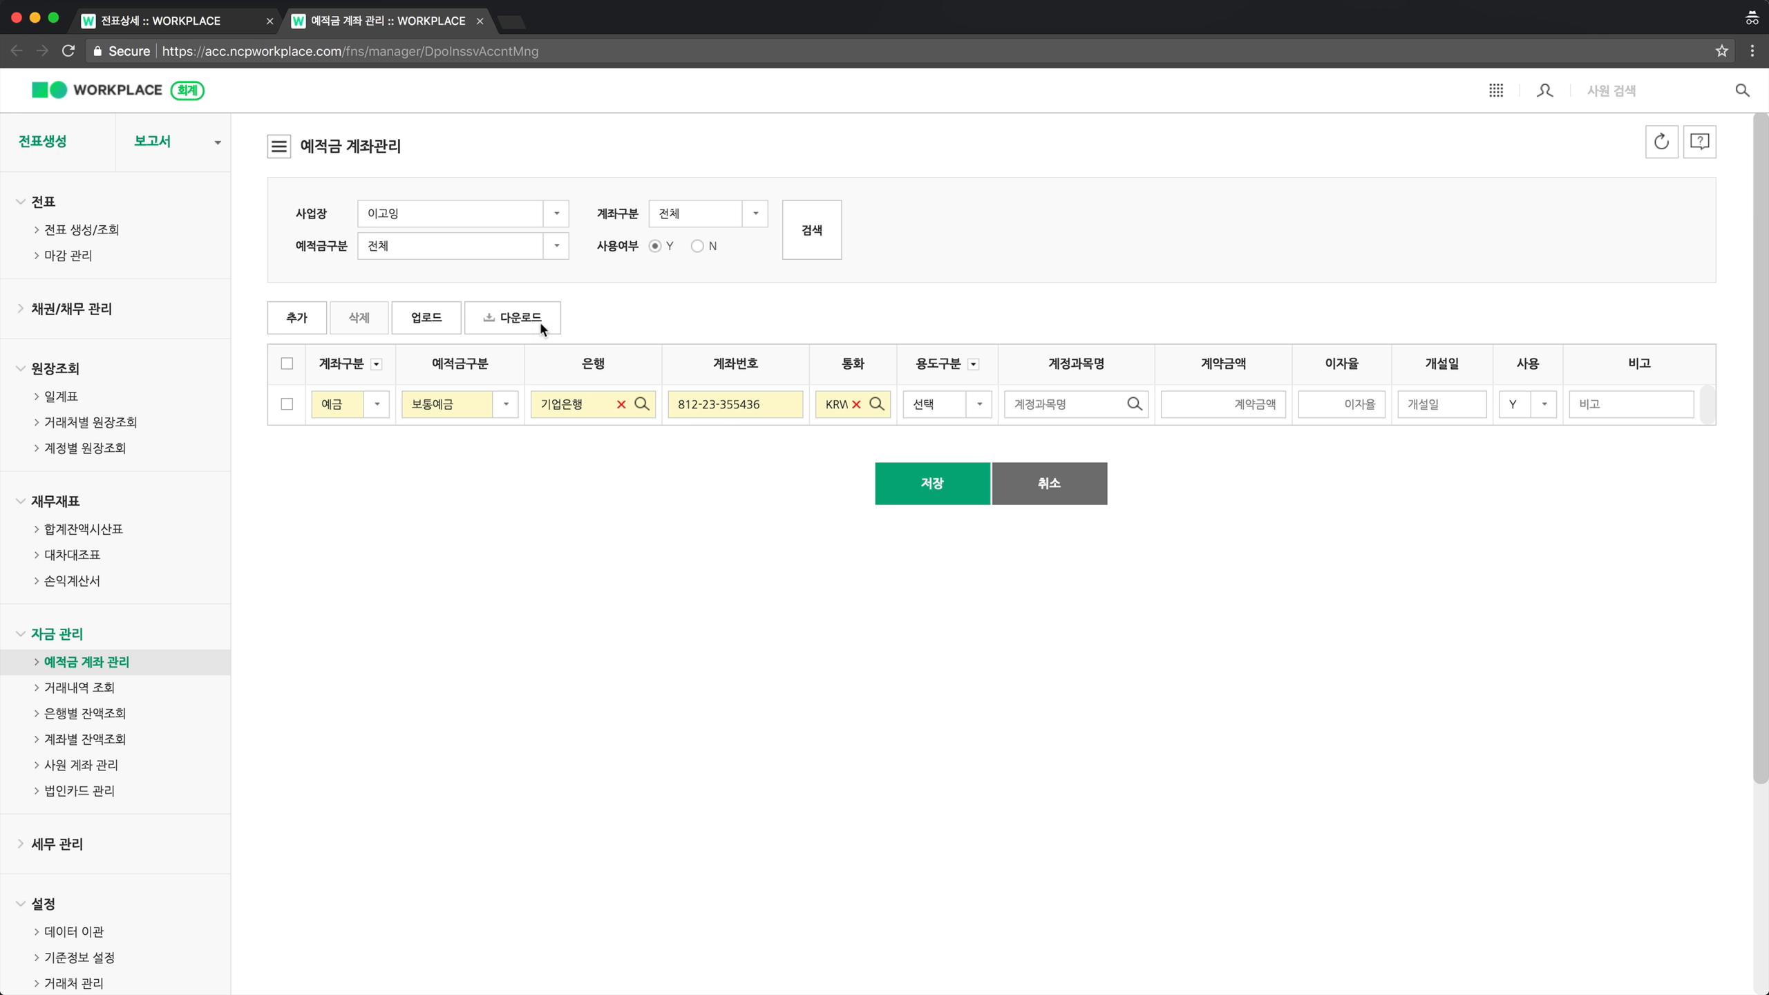
Back on the slip, set the new line's account to 보통예금(원화), linked to the 기업은행 account.
{"action": "left_click", "coordinate": [212, 26]}
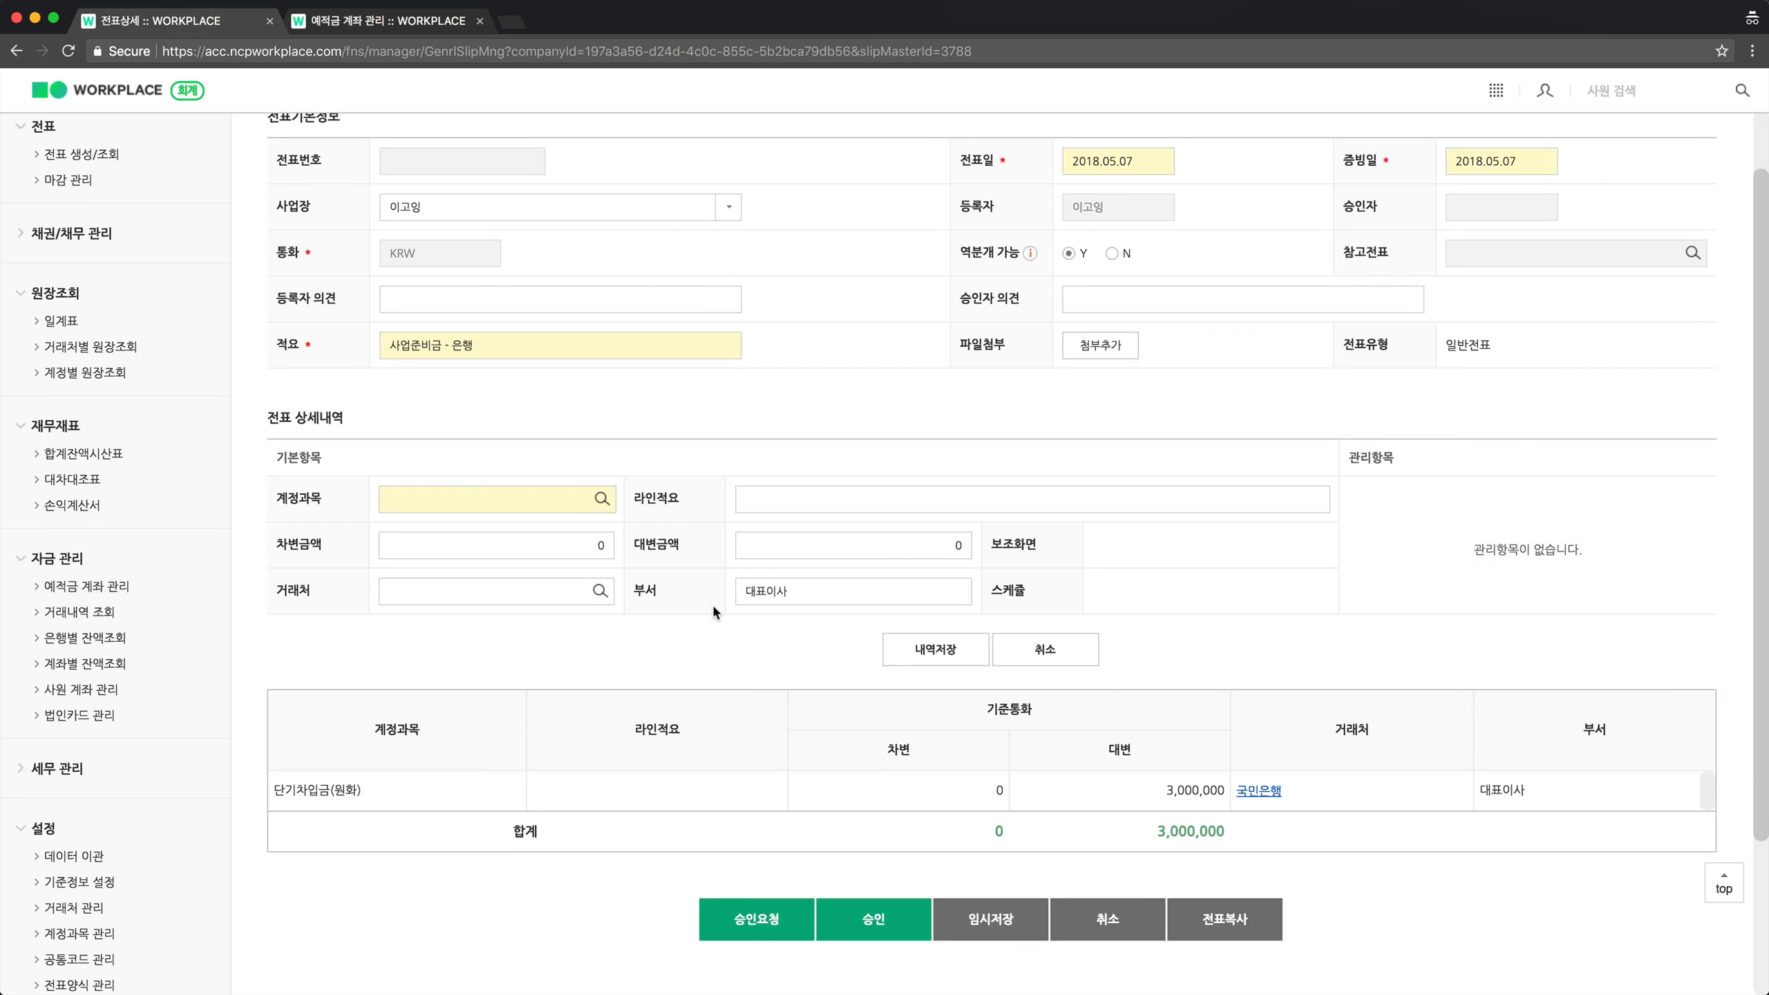
{"action": "left_click", "coordinate": [522, 501]}
{"action": "type", "text": "의"}
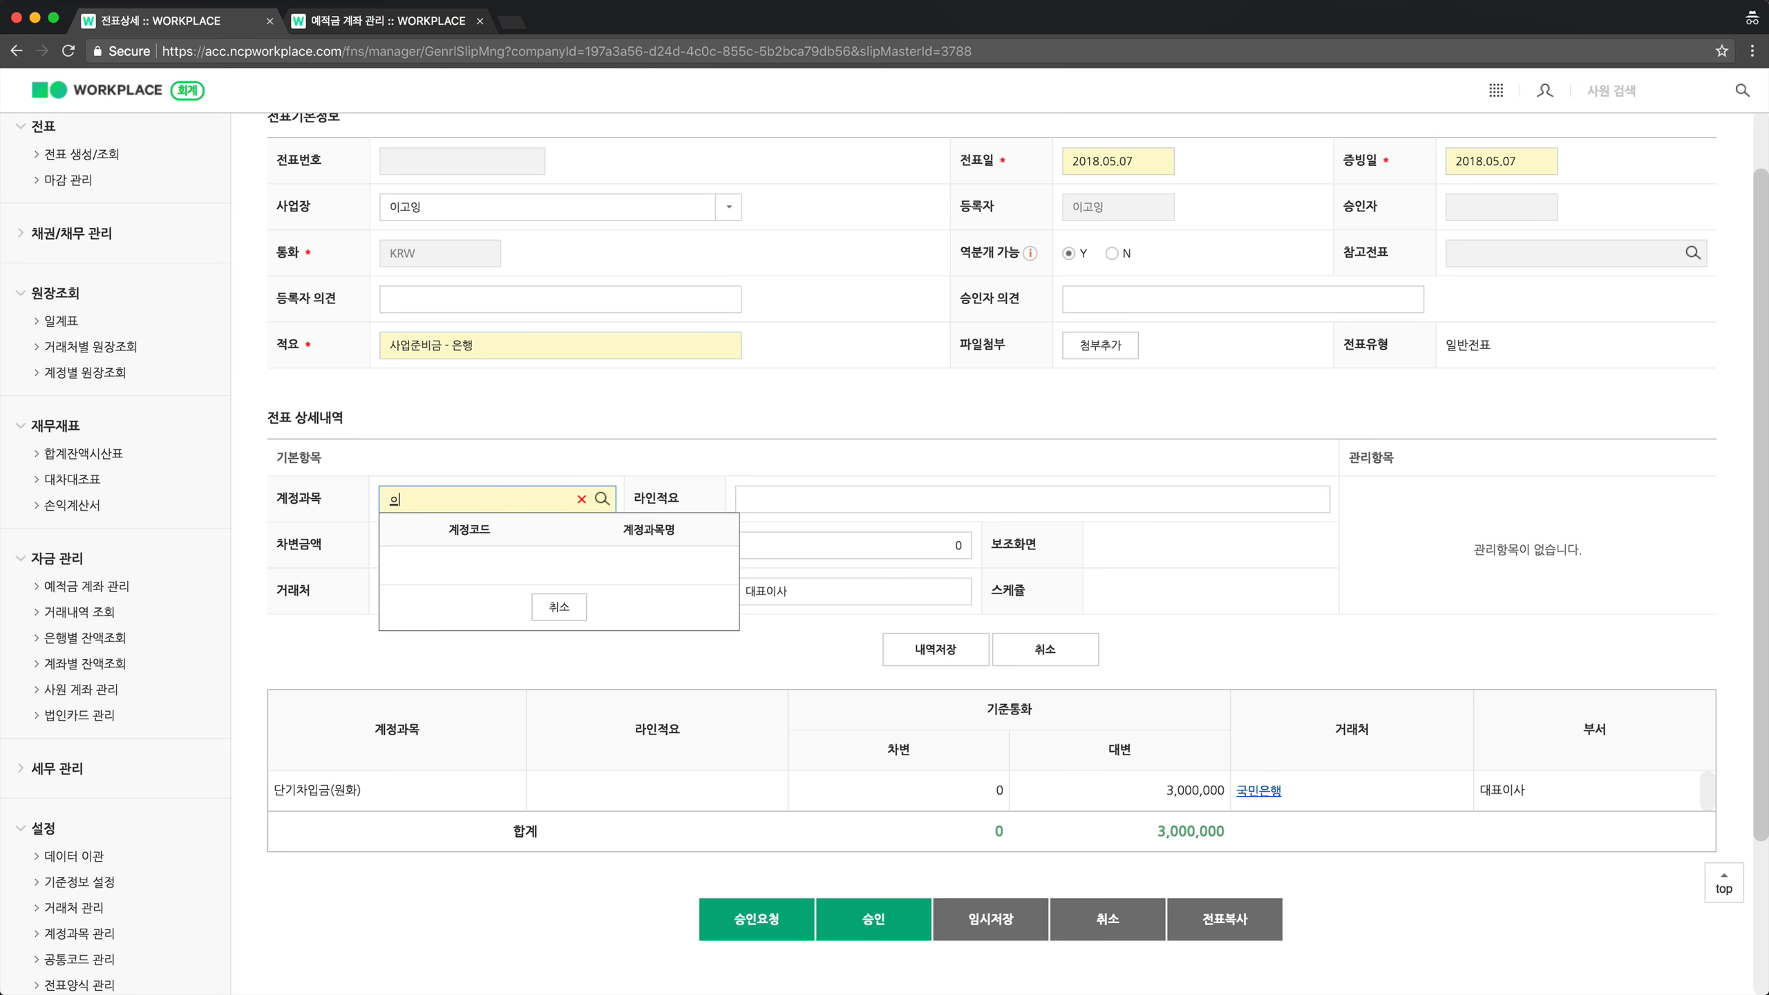
{"action": "type", "text": "금"}
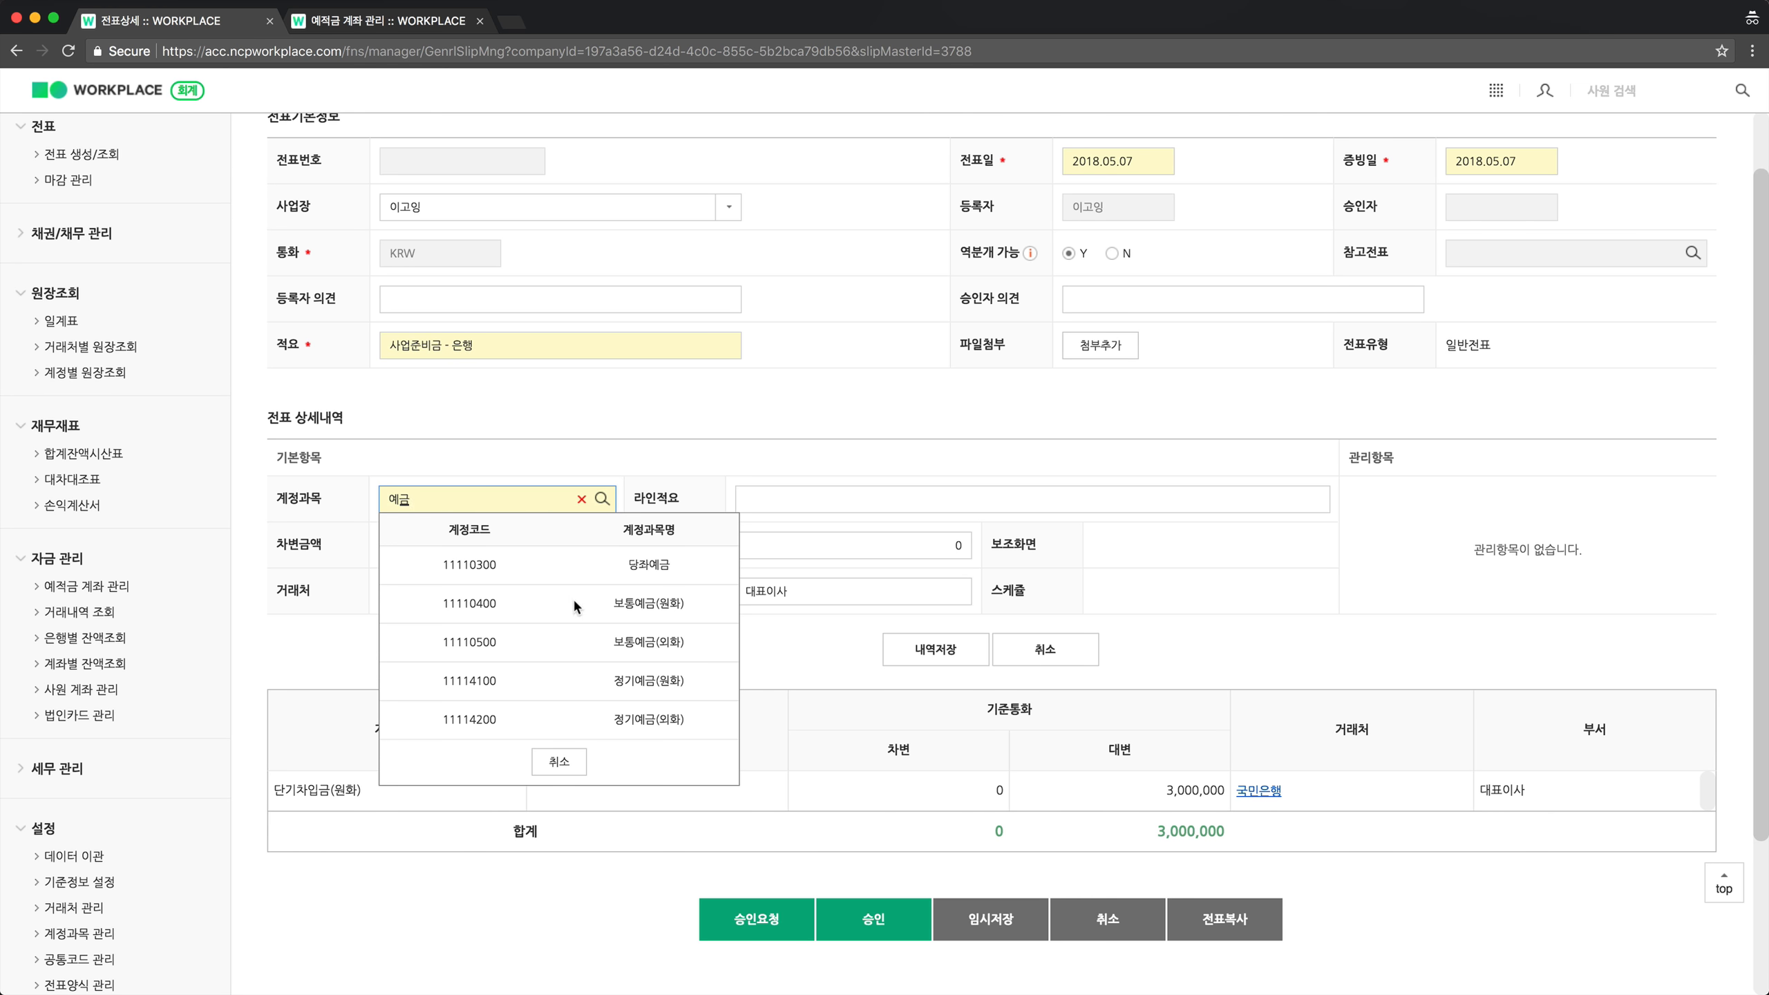
{"action": "left_click", "coordinate": [647, 601]}
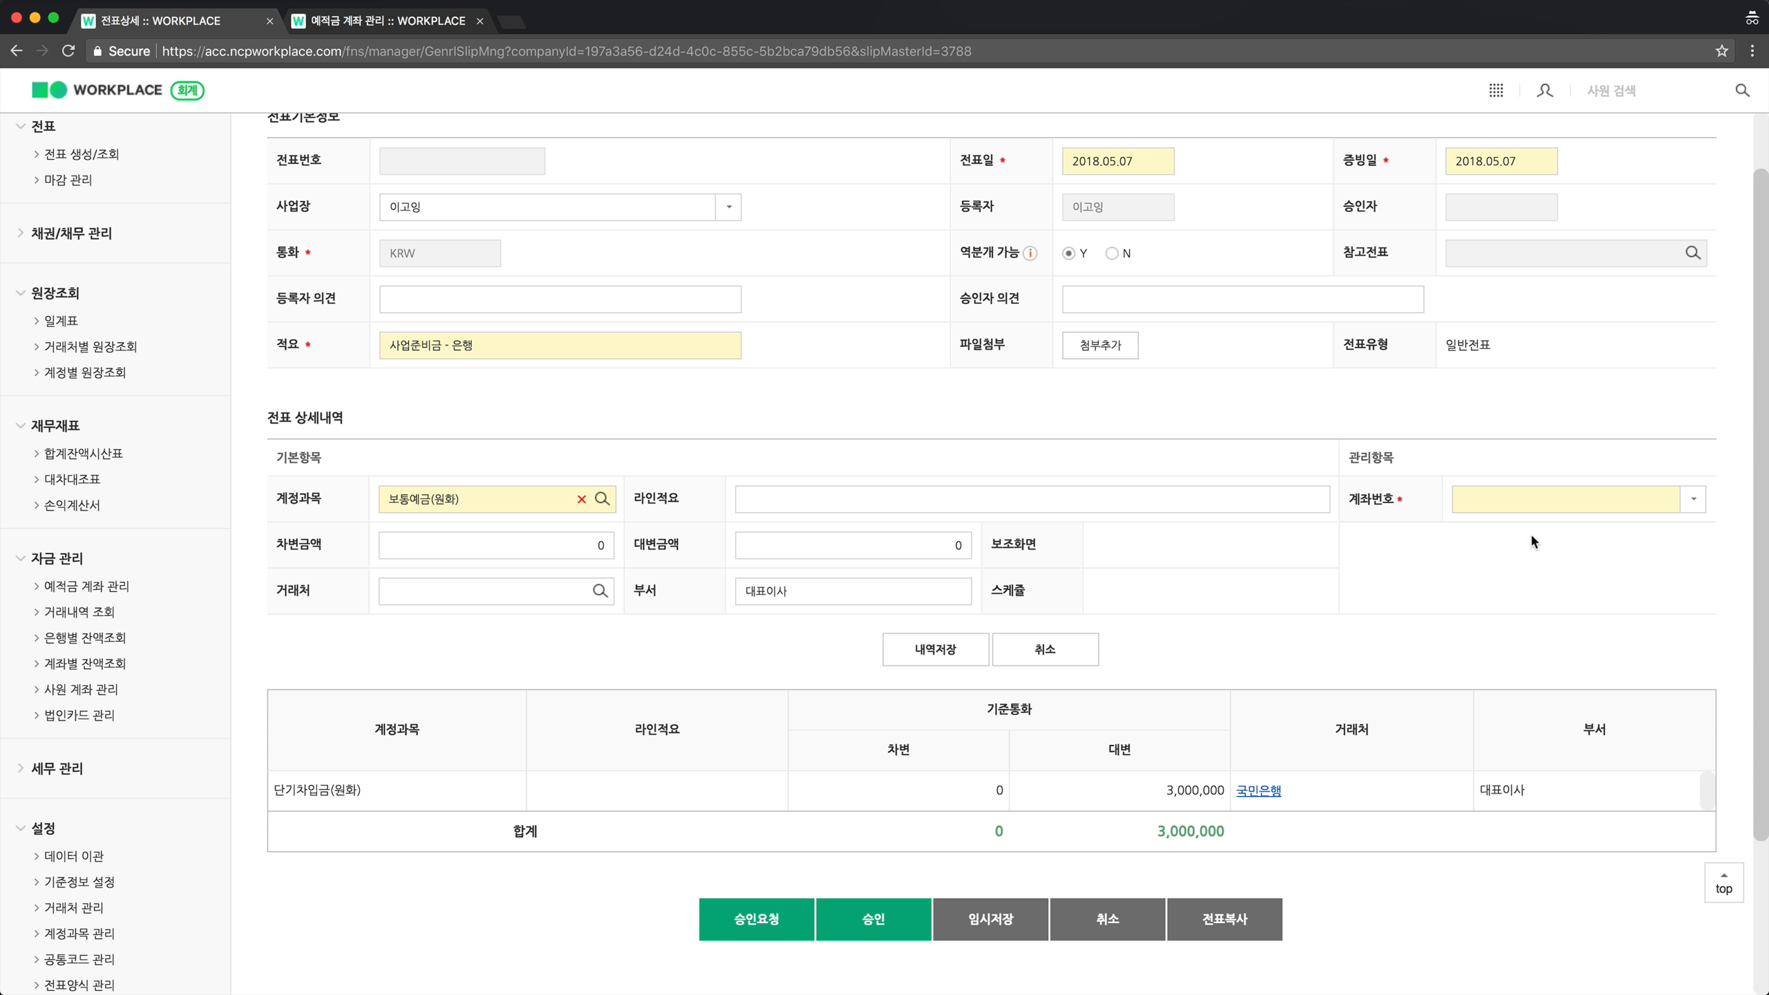
{"action": "left_click", "coordinate": [1562, 507]}
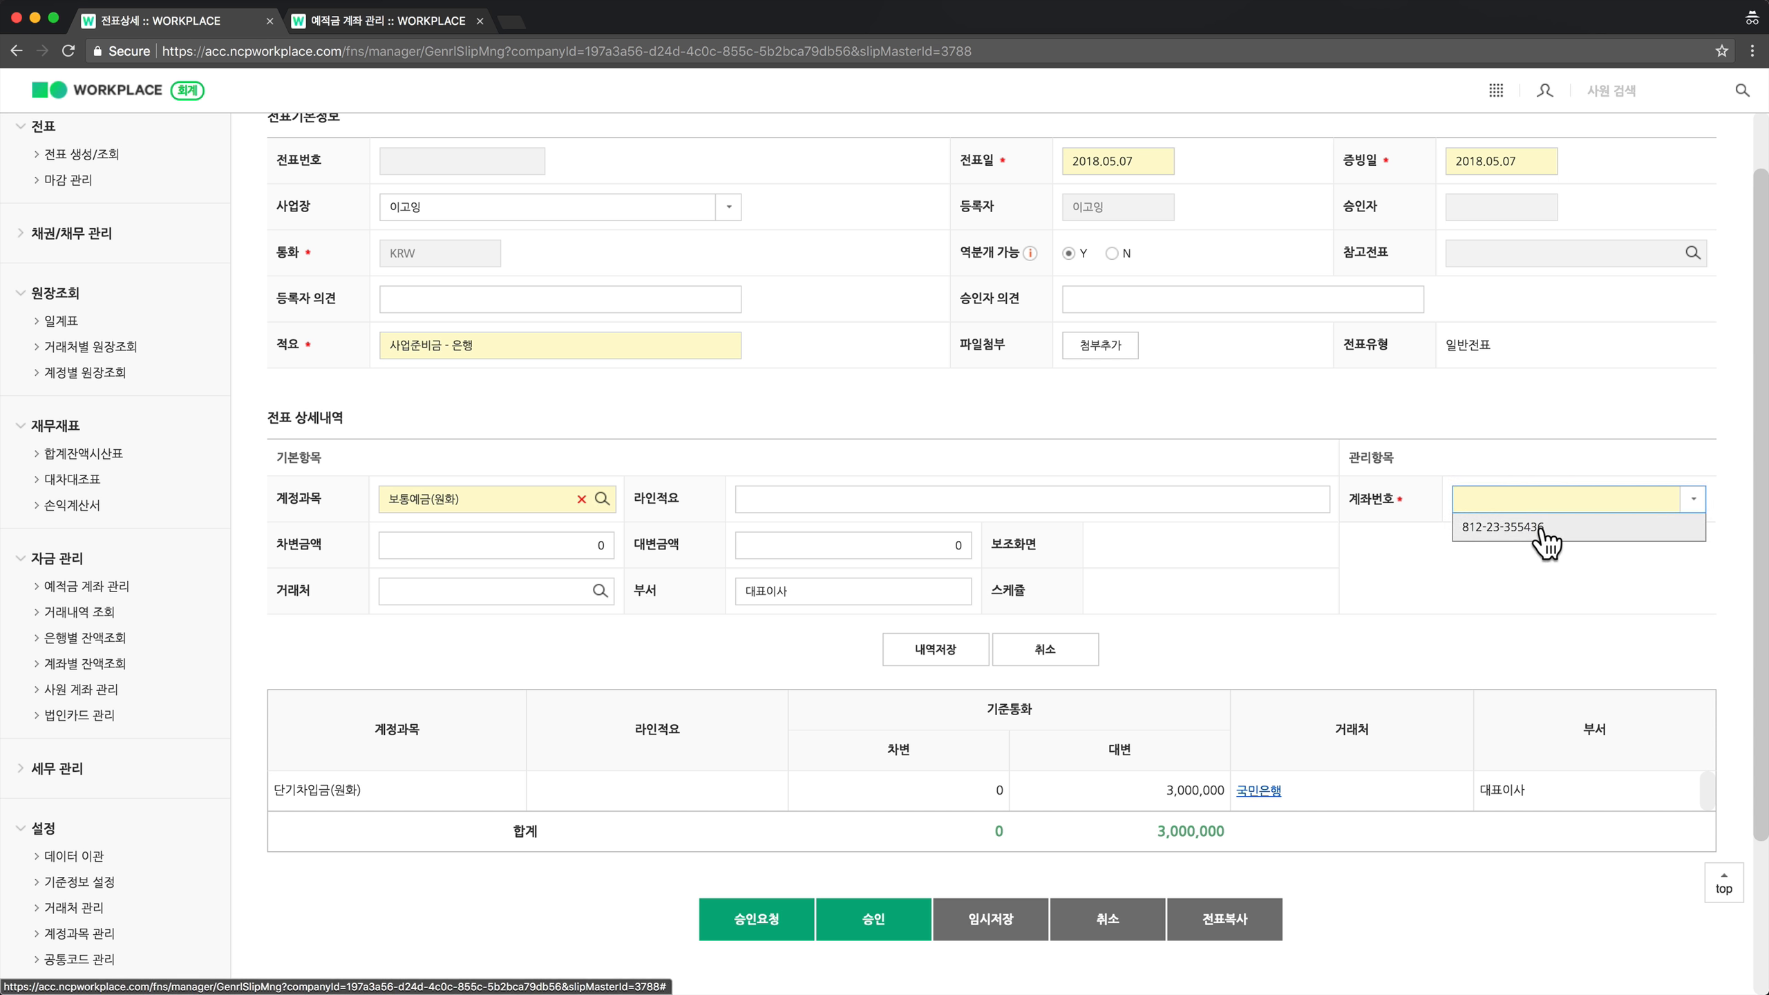
{"action": "left_click", "coordinate": [1540, 528]}
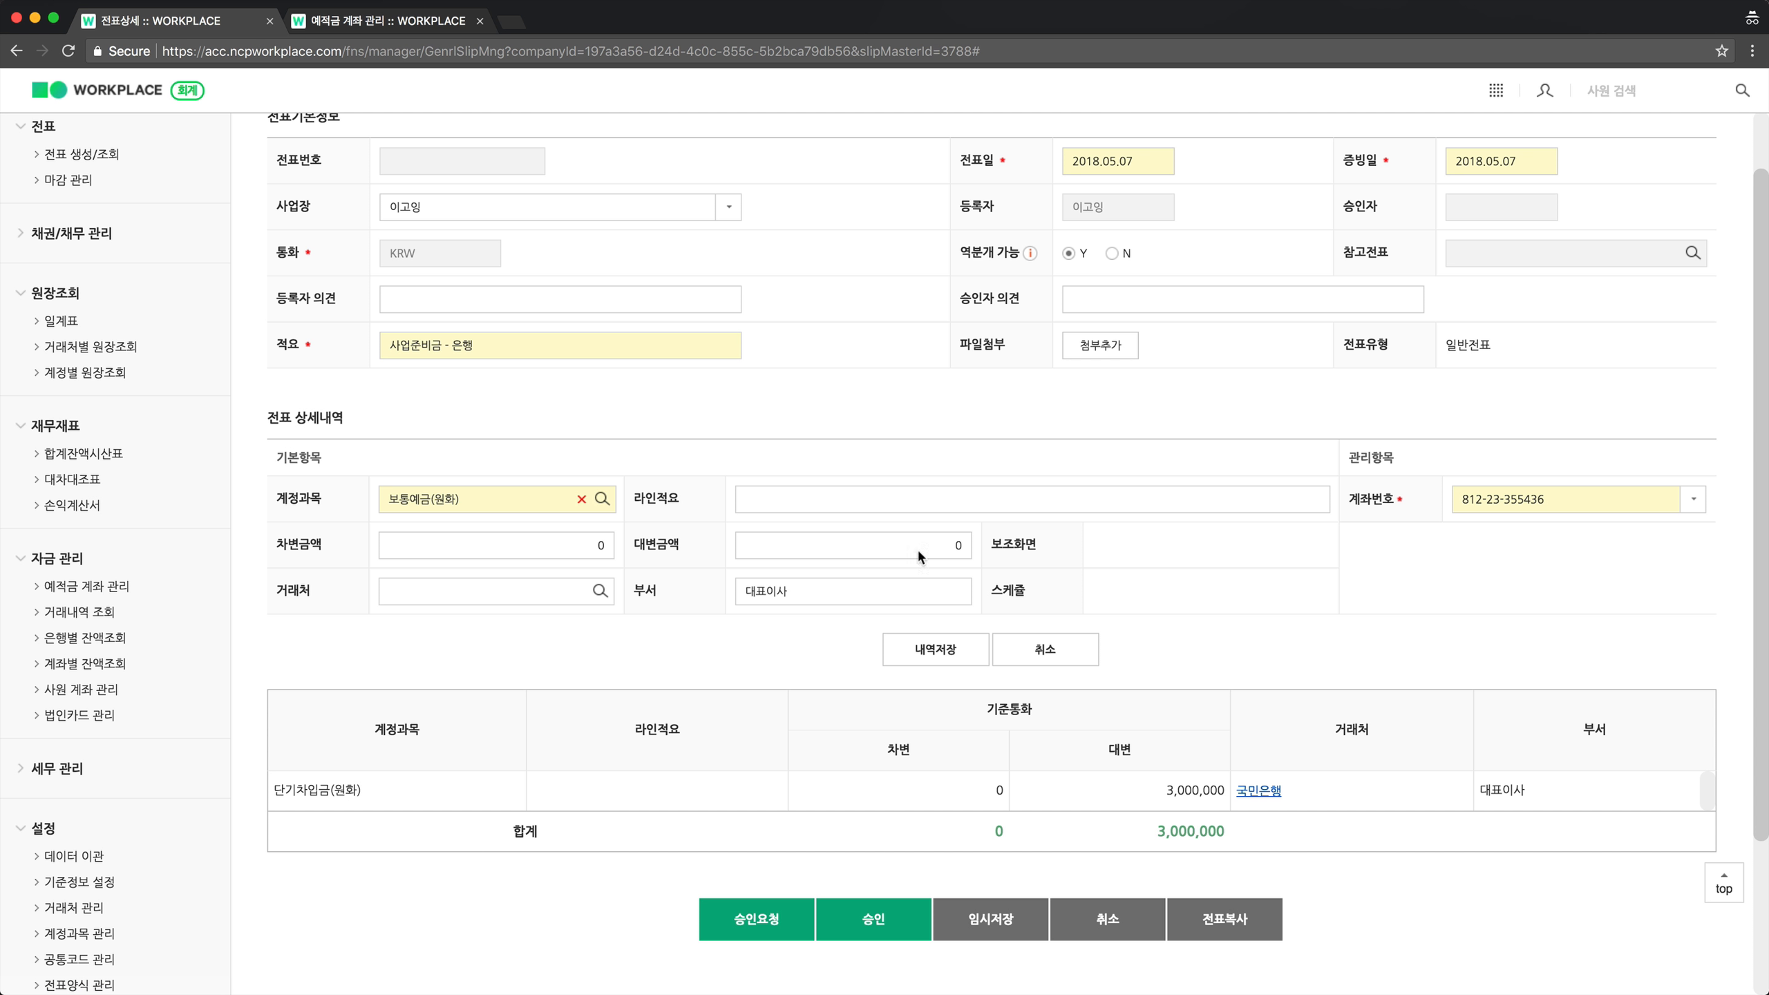
Enter a 3,000,000 debit, save the line, and submit the slip for approval.
{"action": "left_click", "coordinate": [500, 546]}
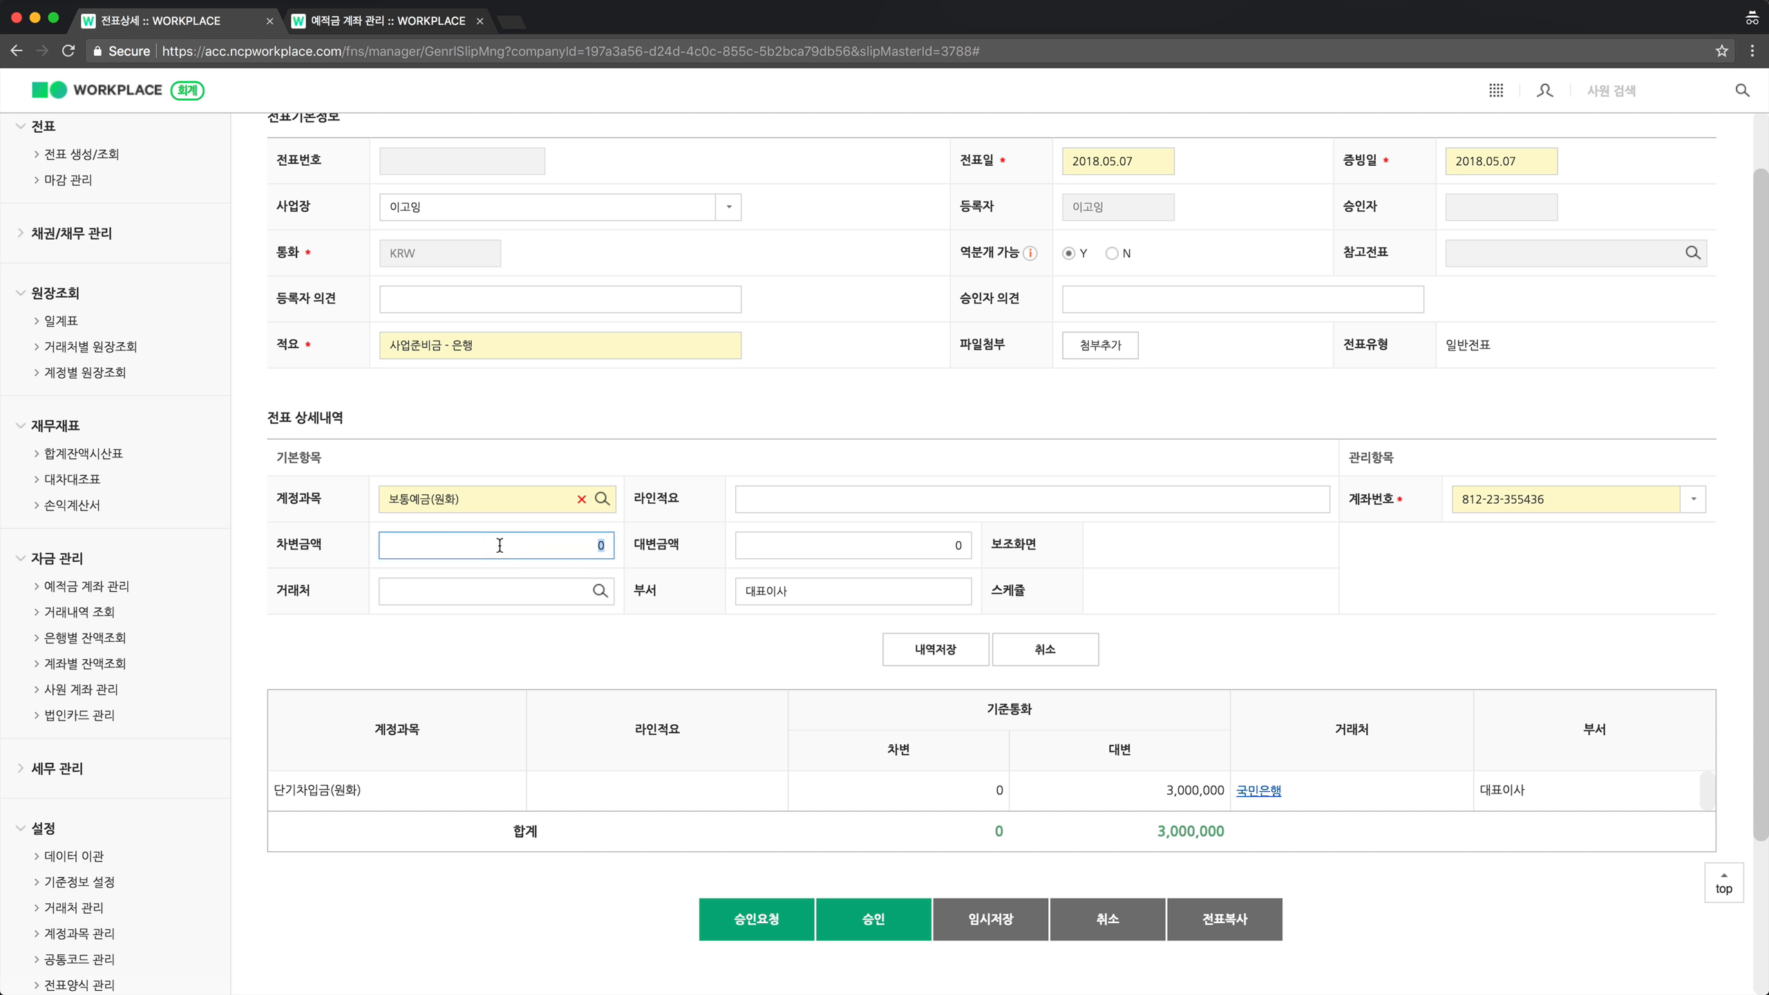
{"action": "type", "text": "3,000,000"}
{"action": "left_click", "coordinate": [920, 648]}
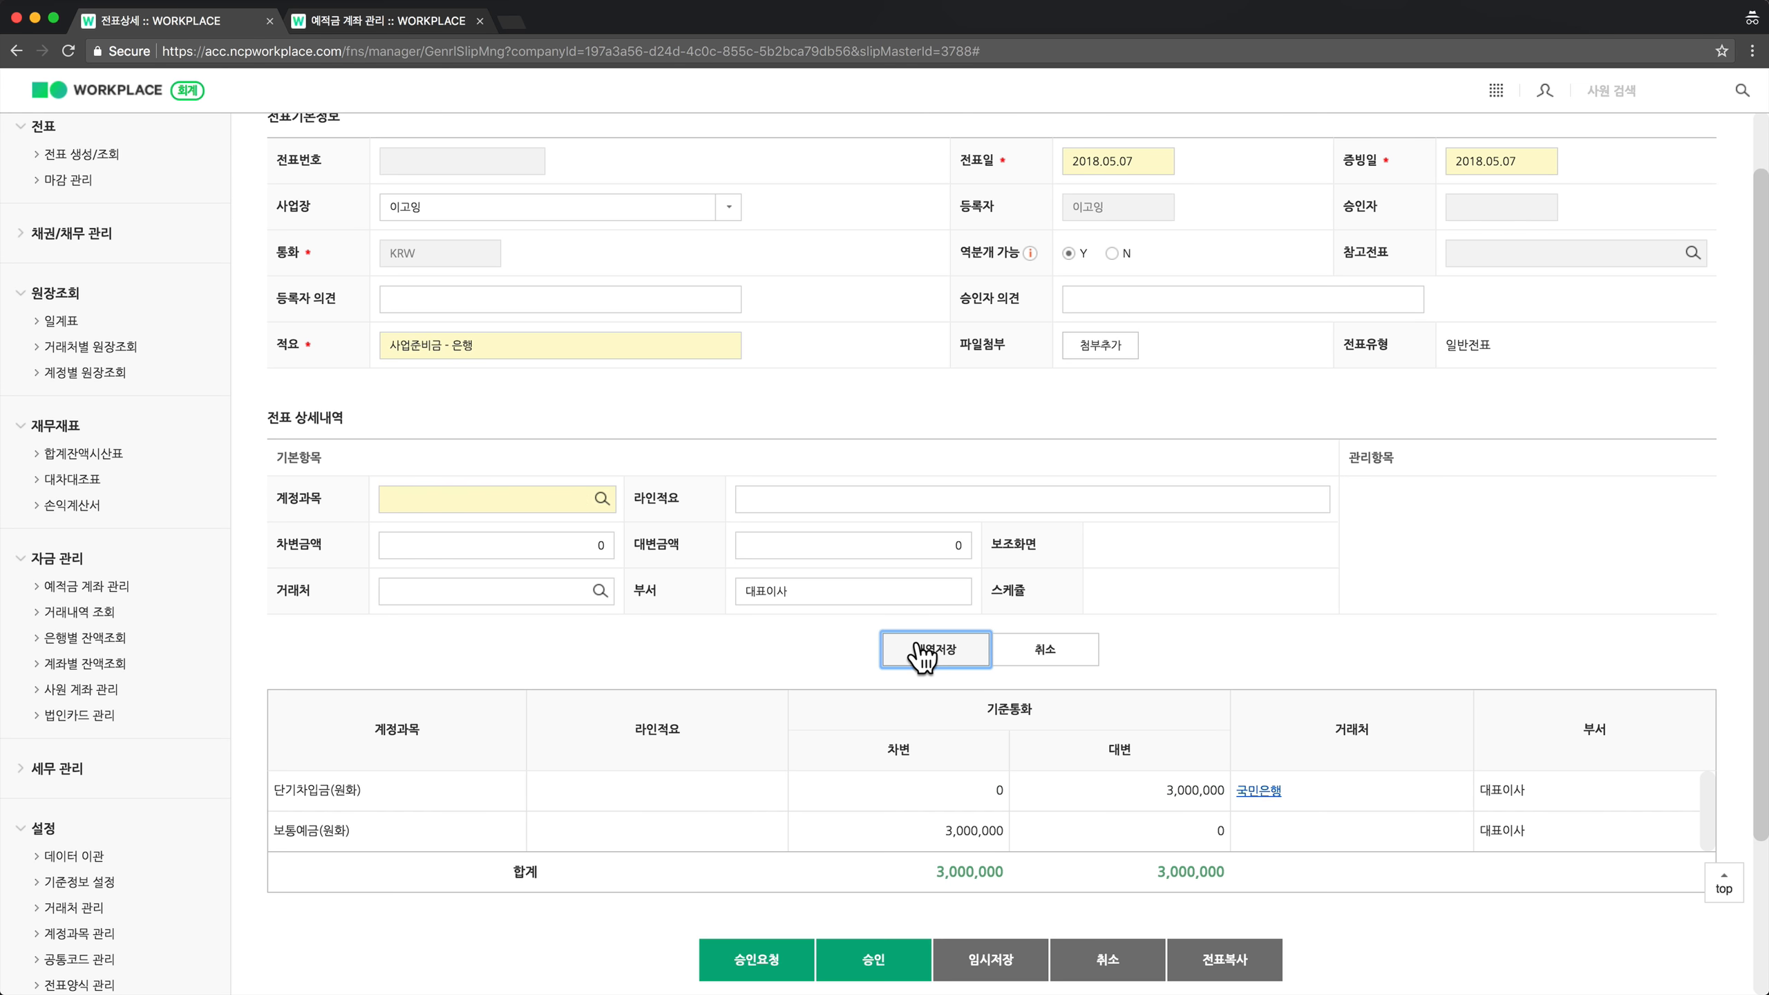
{"action": "left_click", "coordinate": [875, 962]}
{"action": "left_click", "coordinate": [815, 609]}
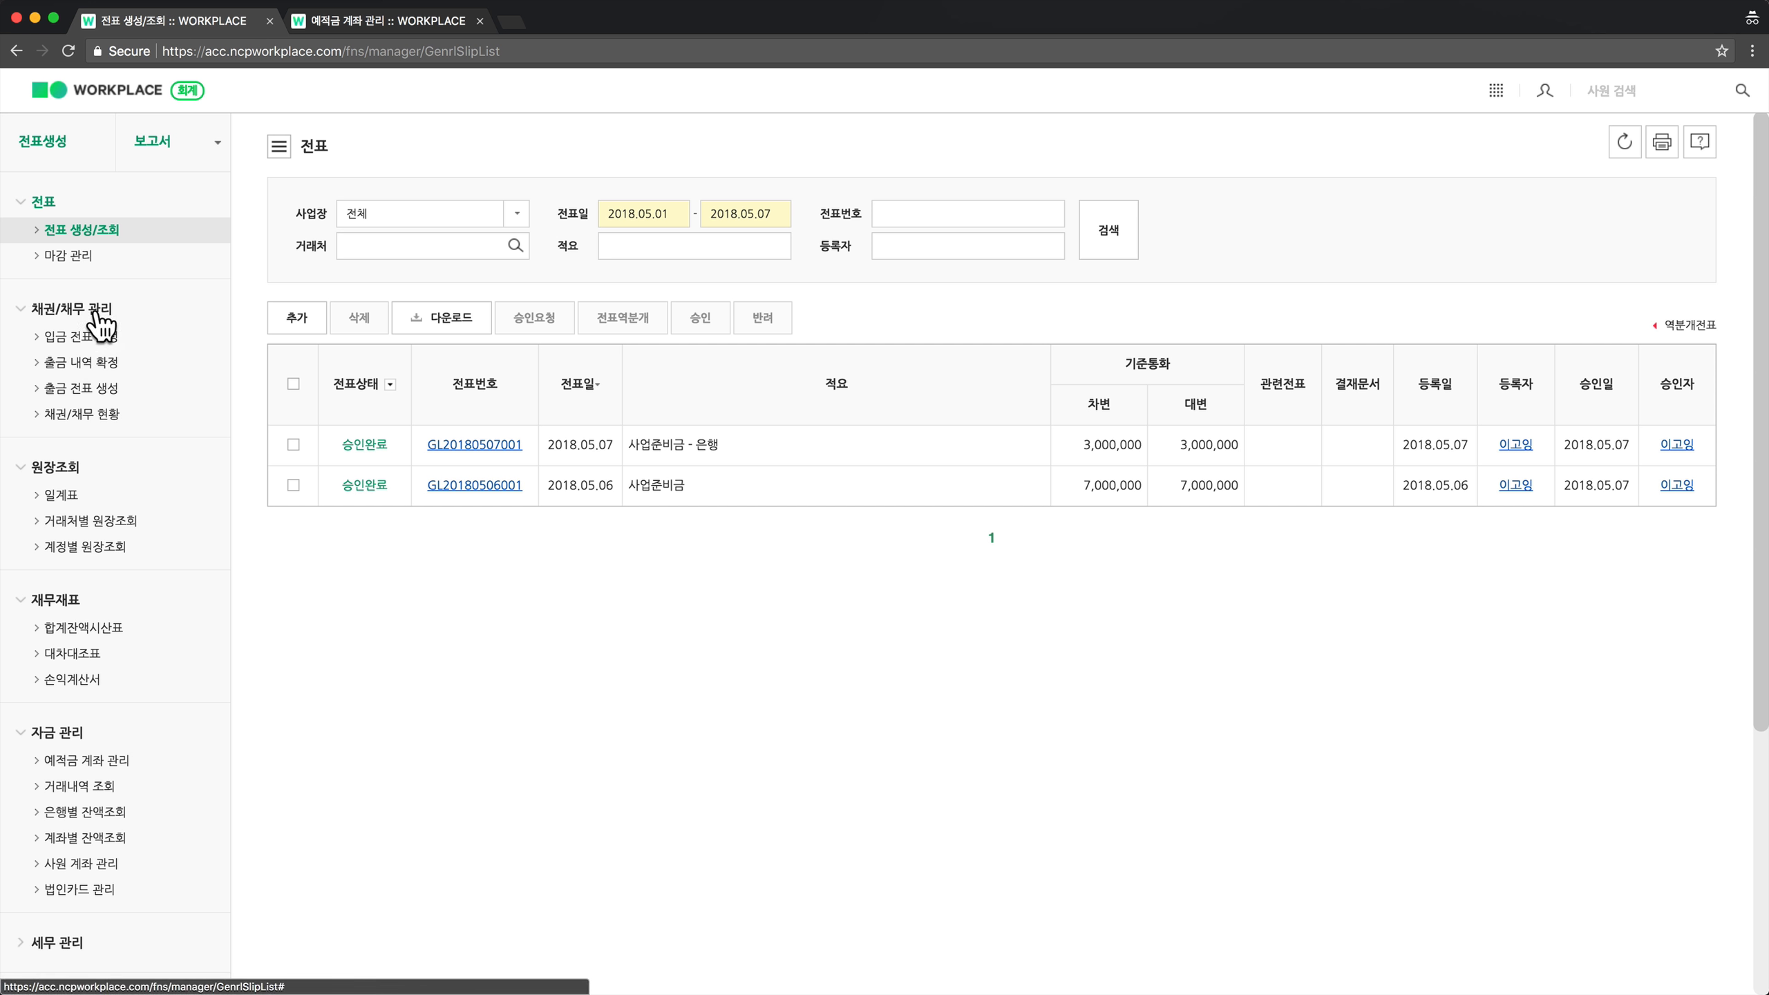
Open 출금 내역 확정 to list the two unconfirmed 1,500,000 repayments to 국민은행.
{"action": "left_click", "coordinate": [117, 370]}
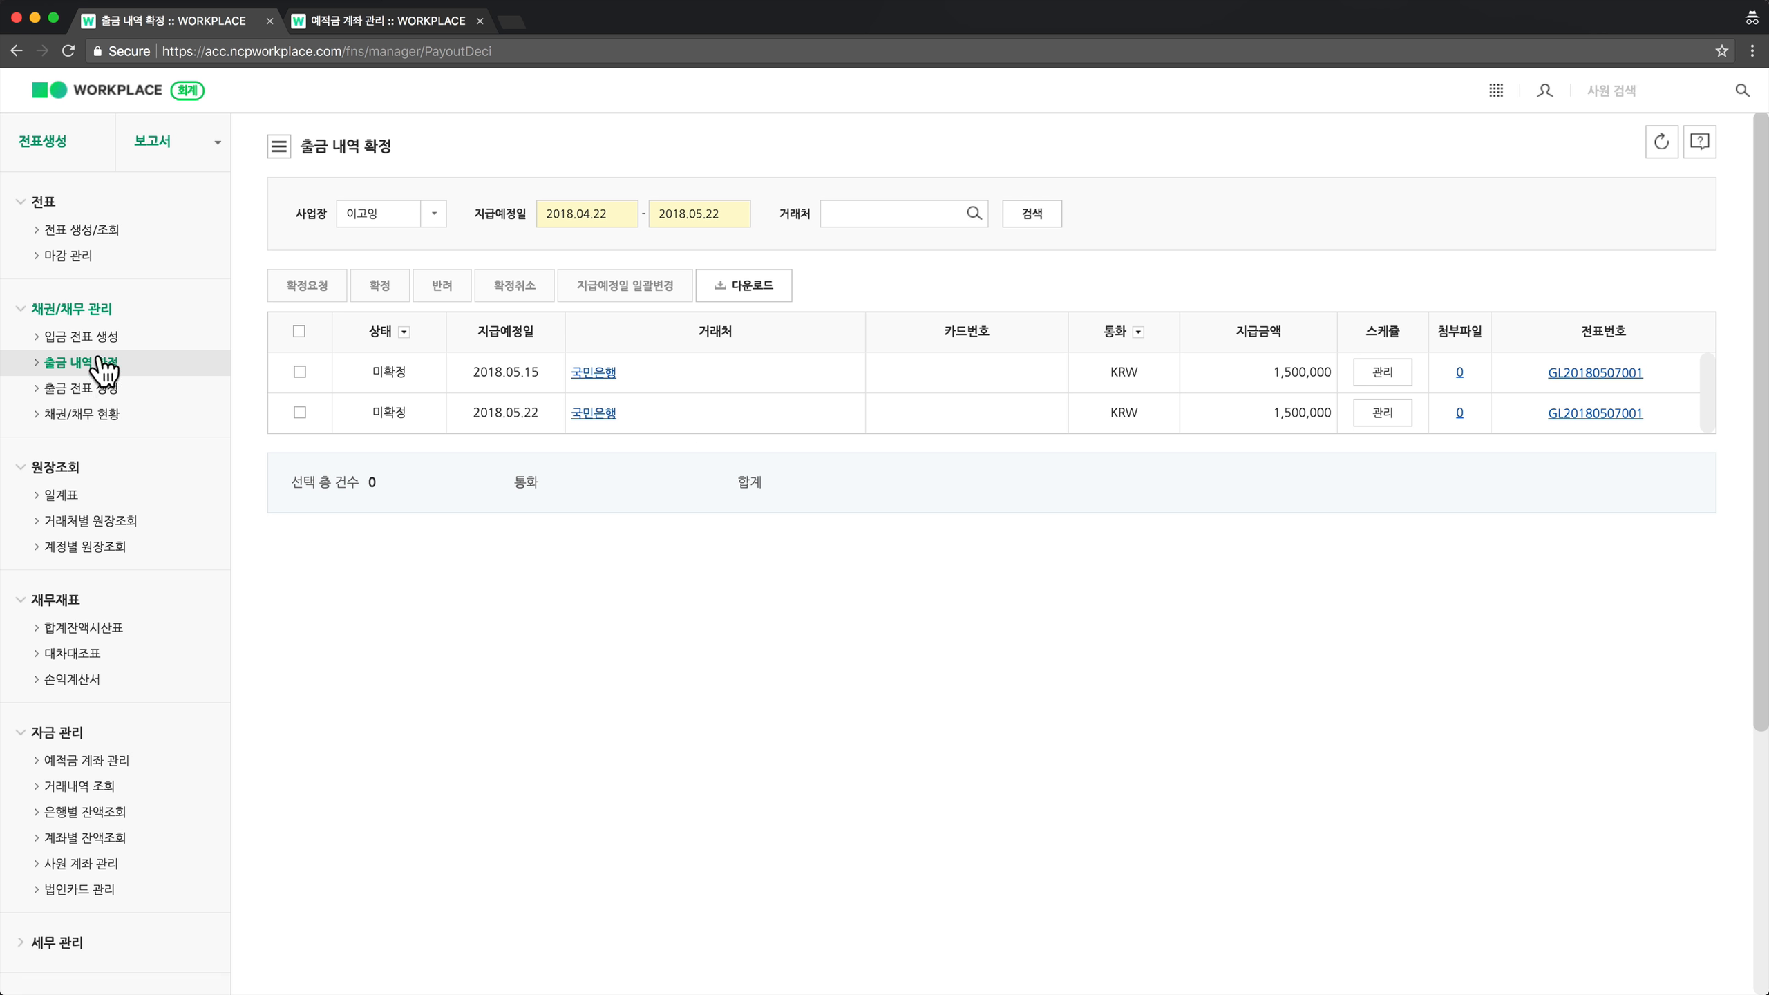
Show the 대차대조표 with 0값 제외 and select the 3,000,000 단기차입금 balance.
{"action": "left_click", "coordinate": [104, 653]}
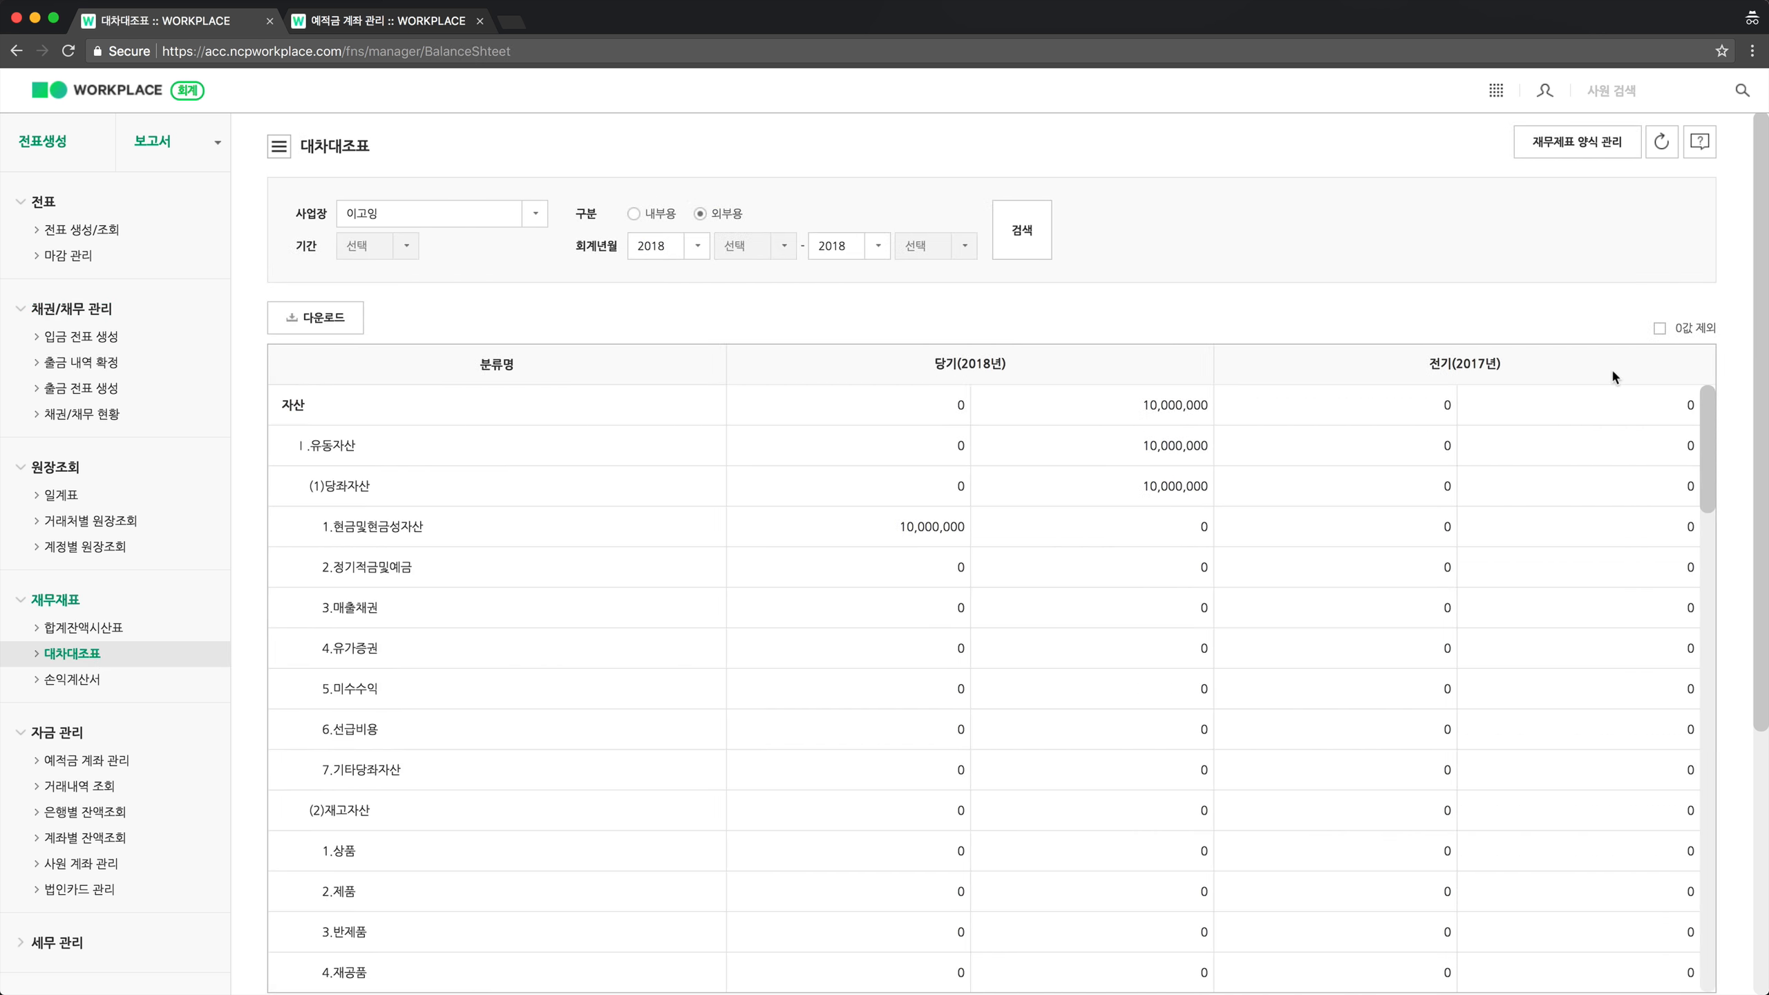
{"action": "left_click", "coordinate": [1697, 330]}
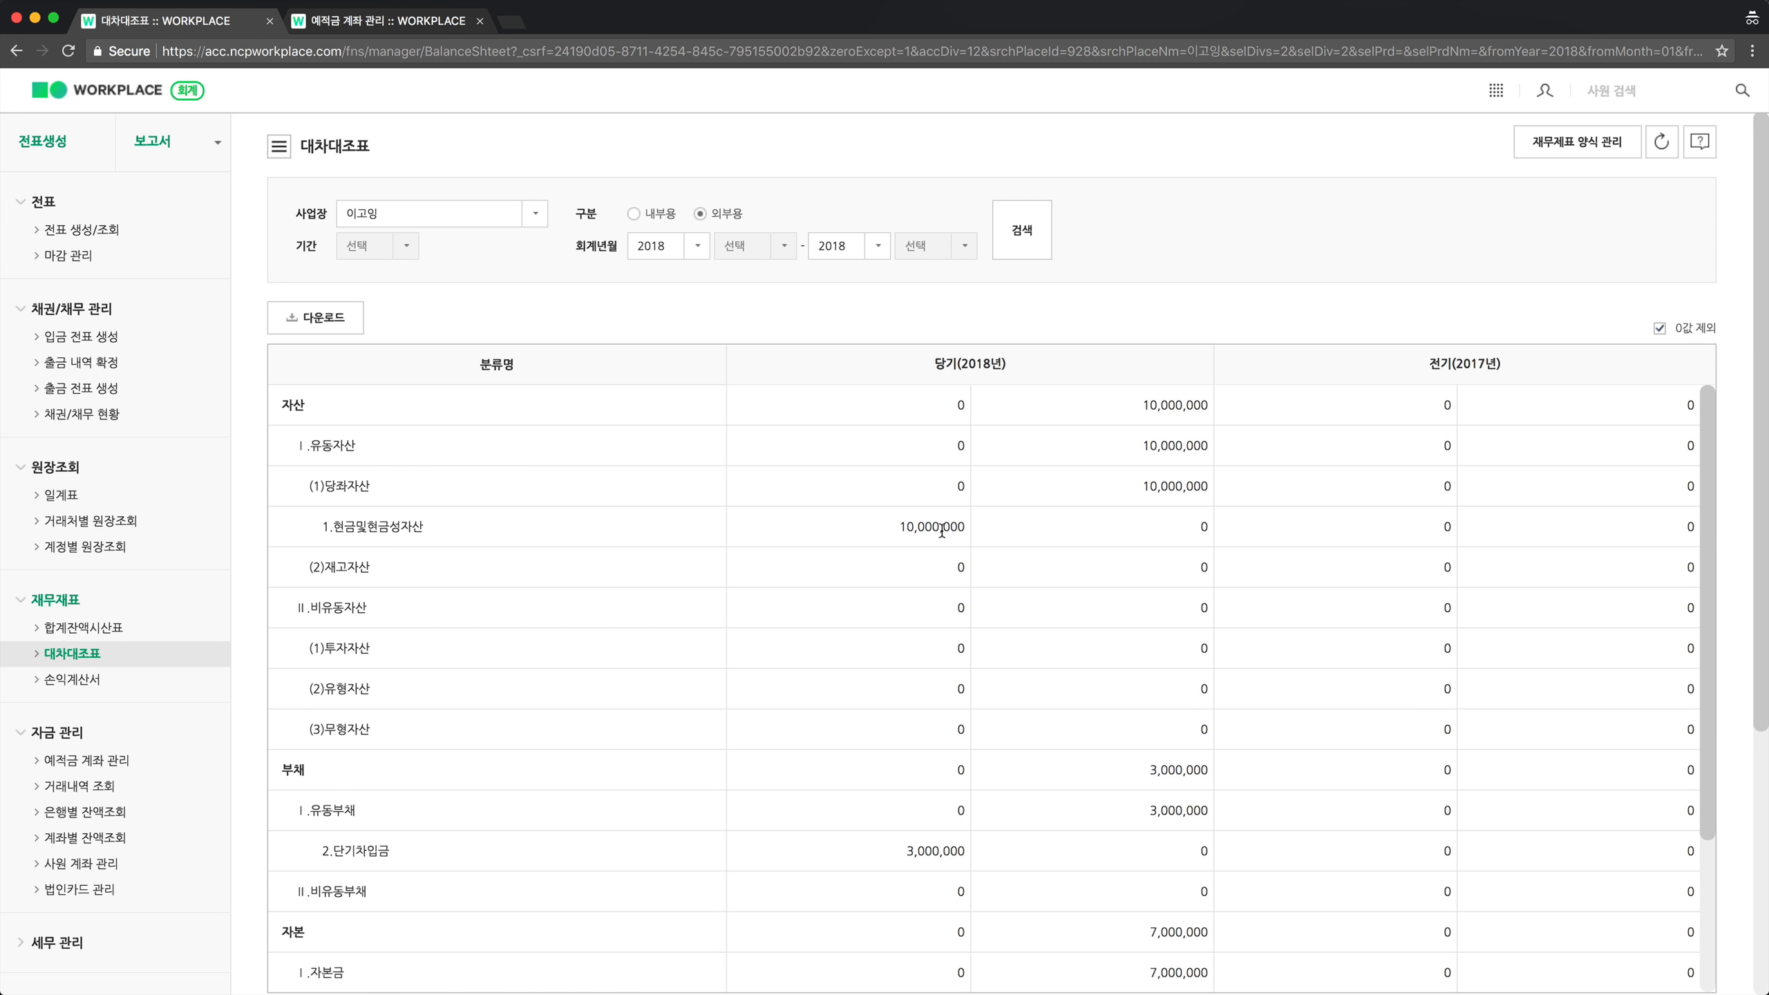
{"action": "scroll", "coordinate": [937, 529], "scroll_direction": "down", "scroll_amount": 5}
{"action": "scroll", "coordinate": [936, 536], "scroll_direction": "down", "scroll_amount": 3}
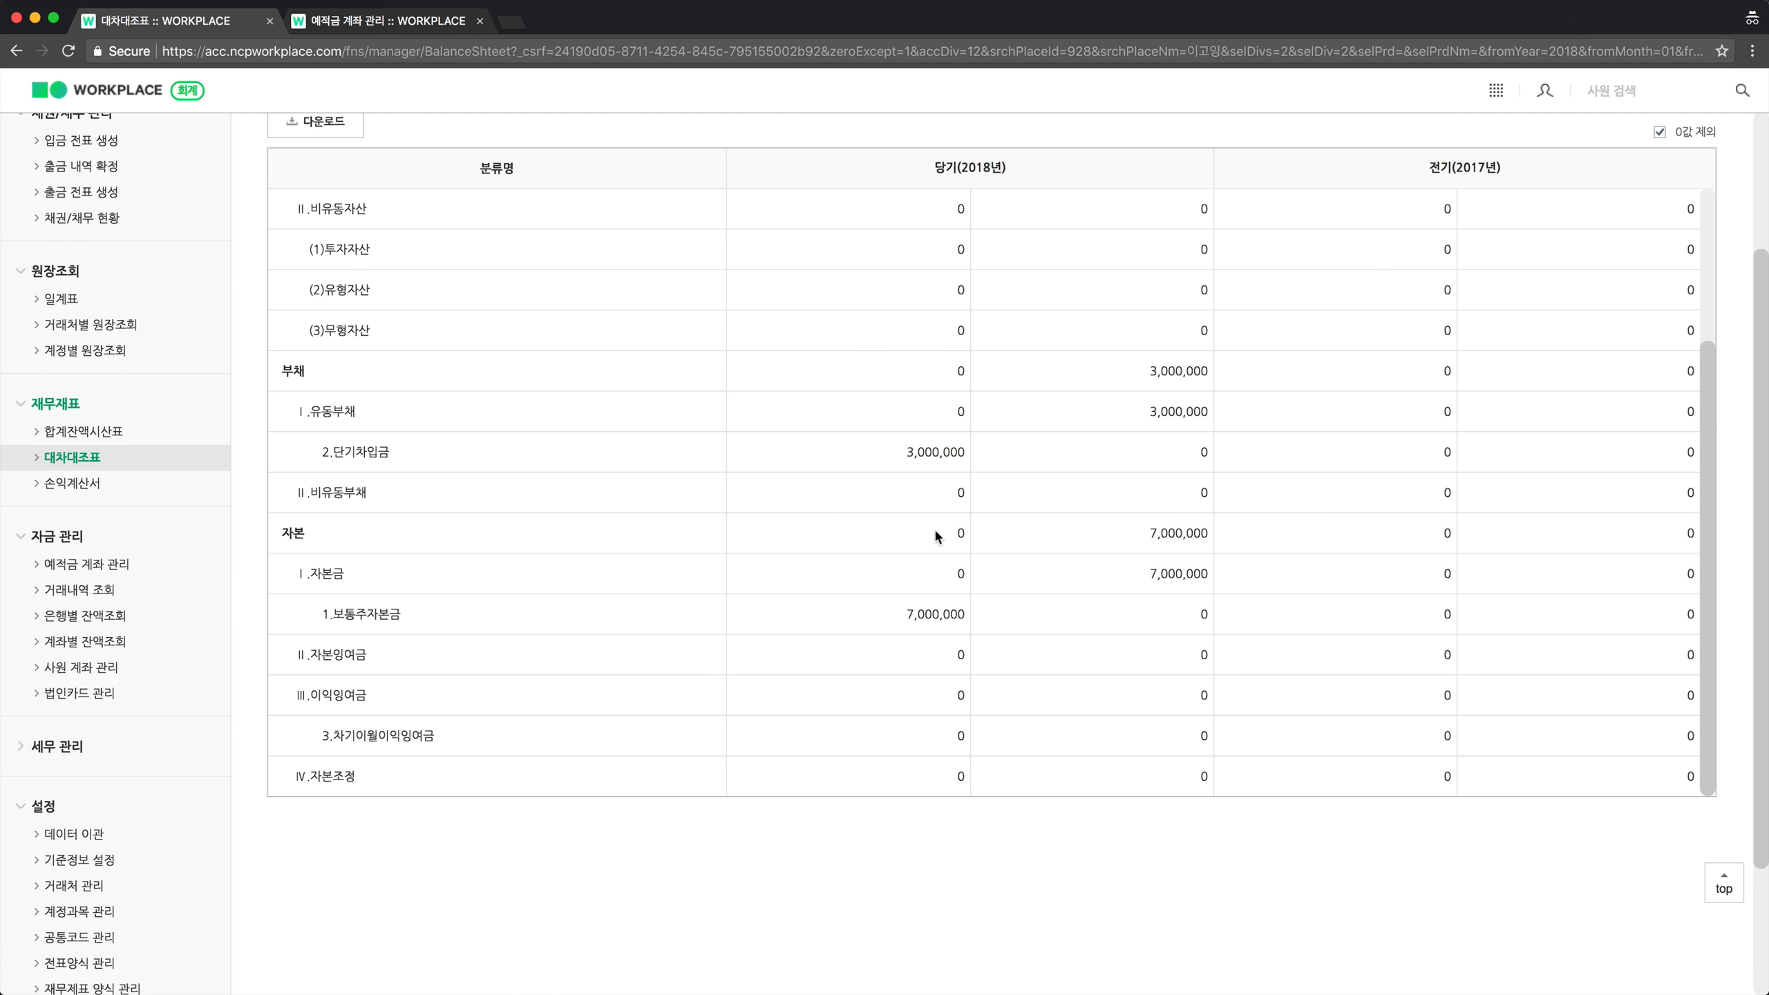
{"action": "double_click", "coordinate": [925, 453]}
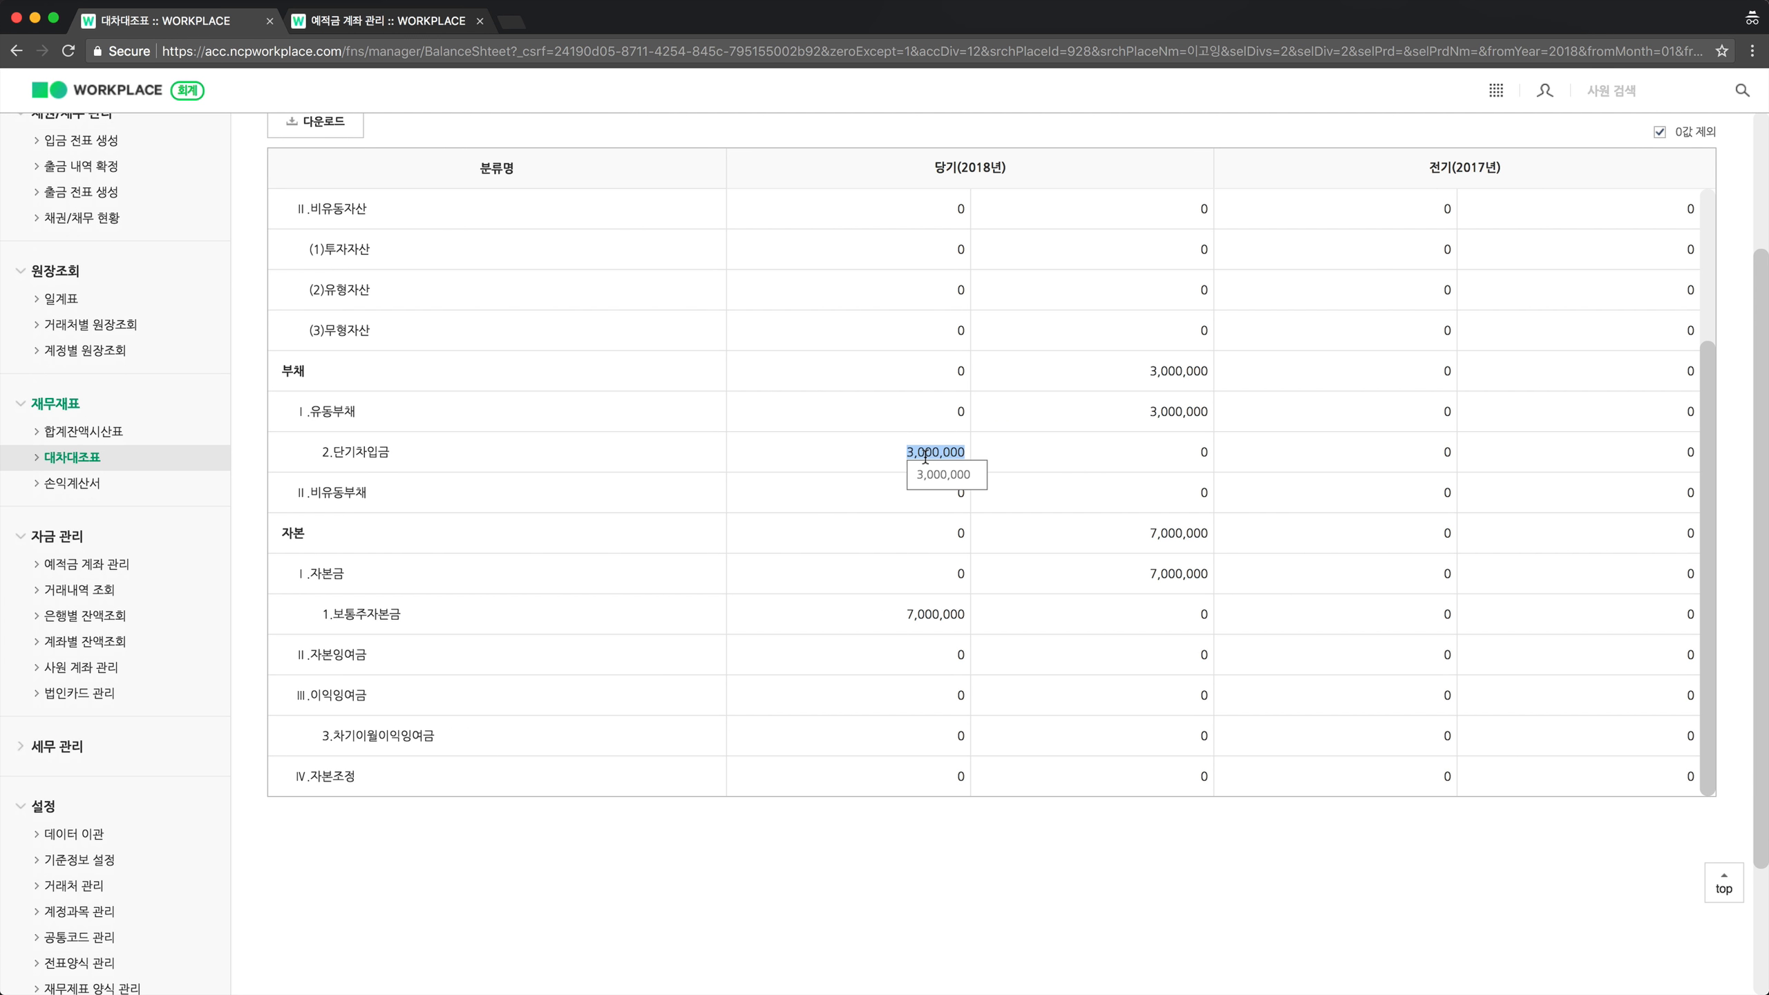